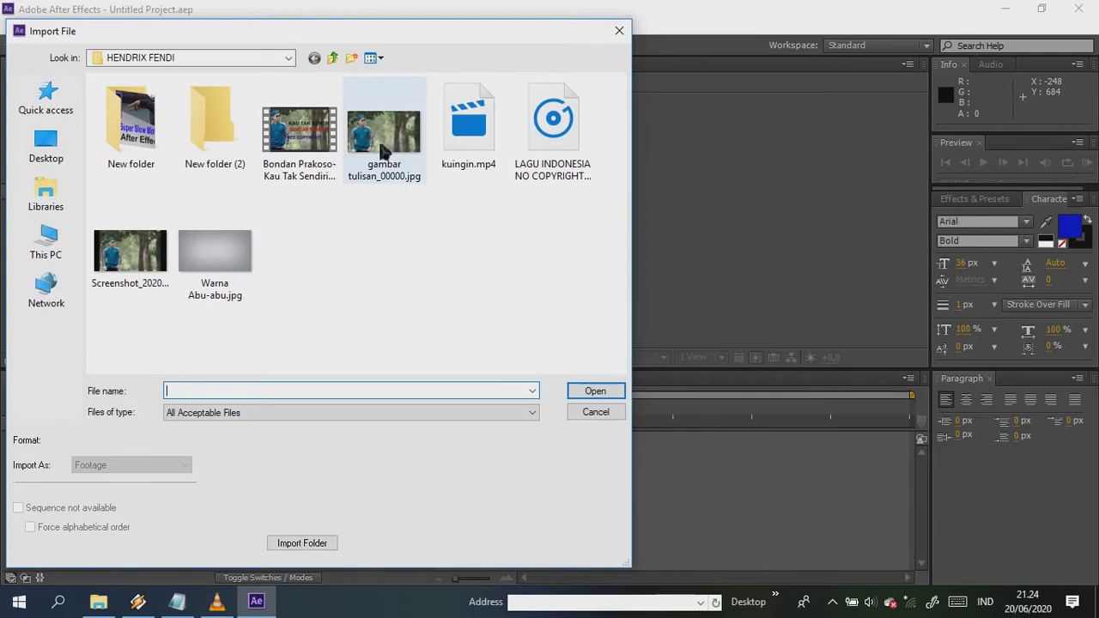
Import gambar tulisan_00000.jpg, create a composition from it, and enlarge the composition view to show the whole image.
left_click(384, 138)
double_click(384, 129)
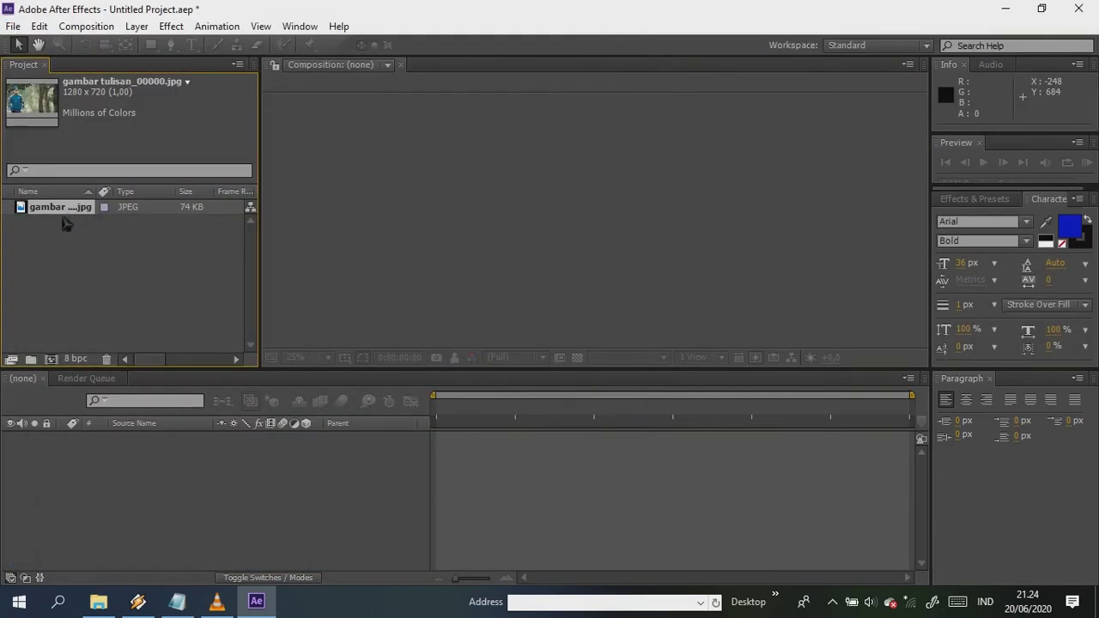
left_click_drag(65, 224, 81, 487)
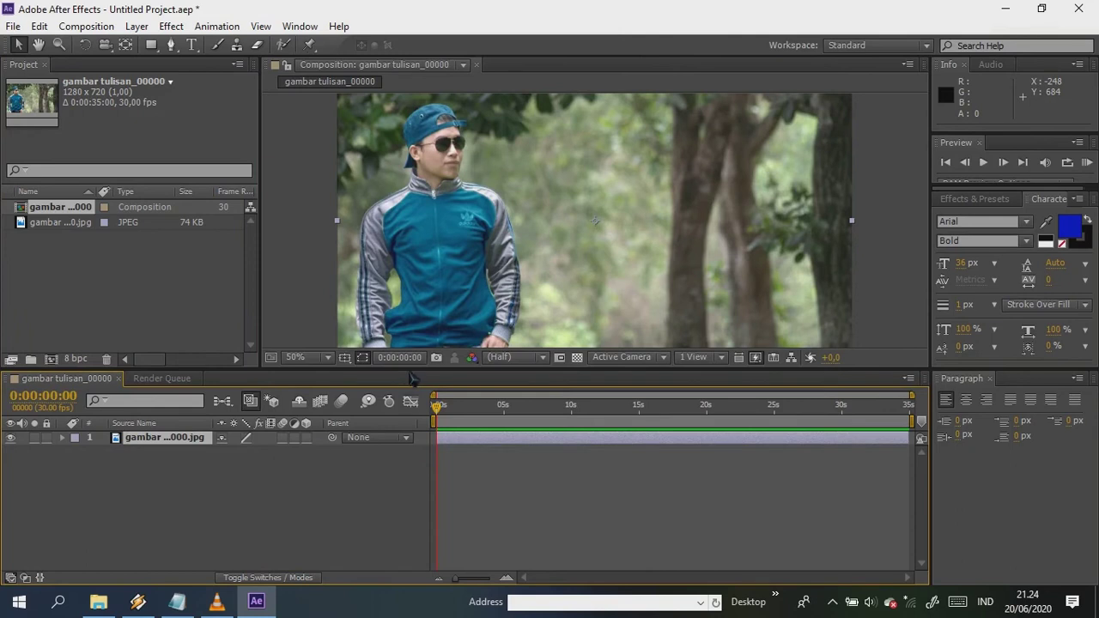
left_click_drag(413, 370, 433, 430)
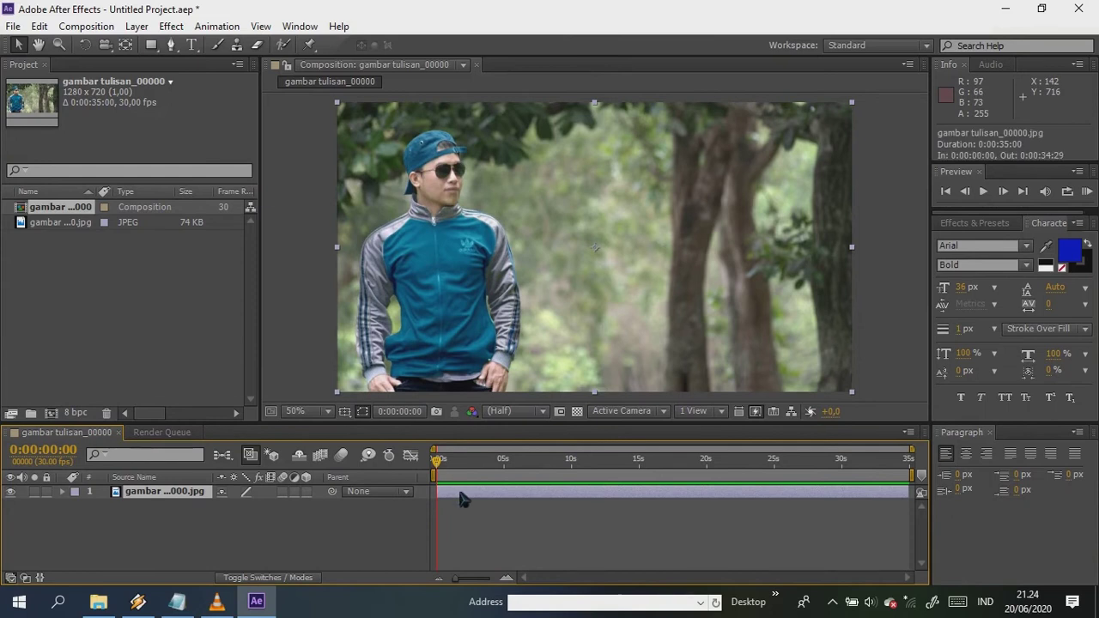
Duplicate the image layer and hide the lower copy.
key("ctrl+d")
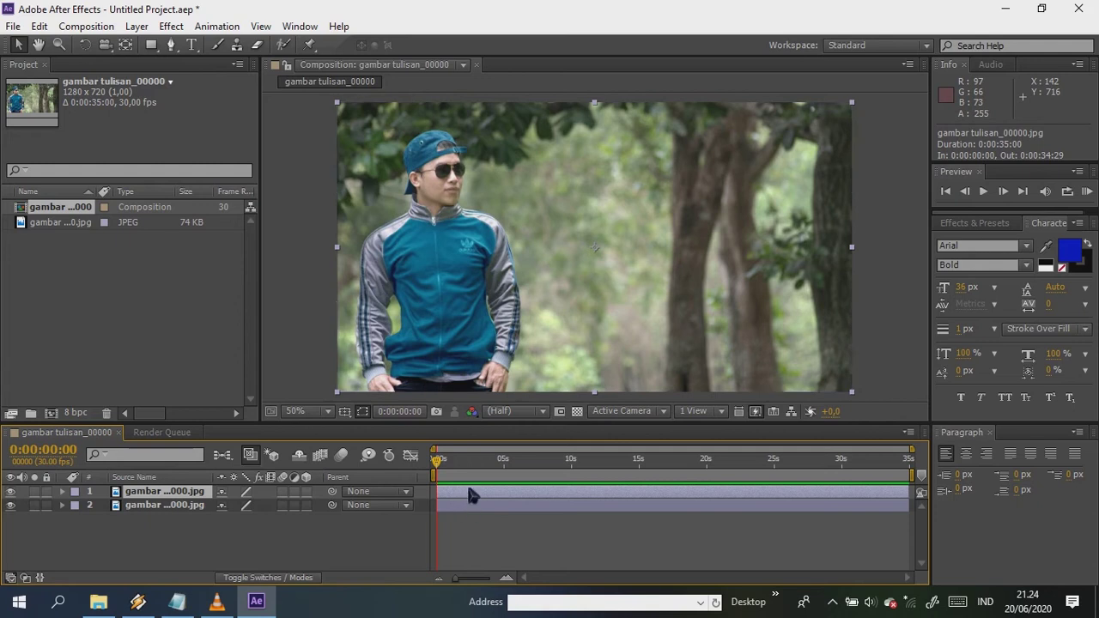
left_click(471, 507)
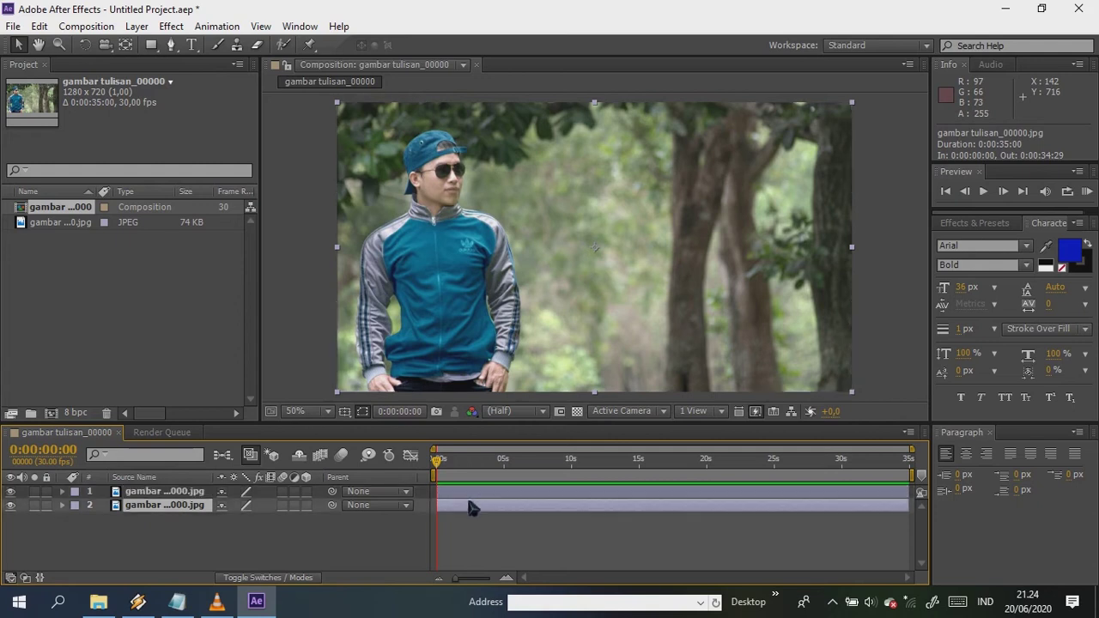
left_click(11, 506)
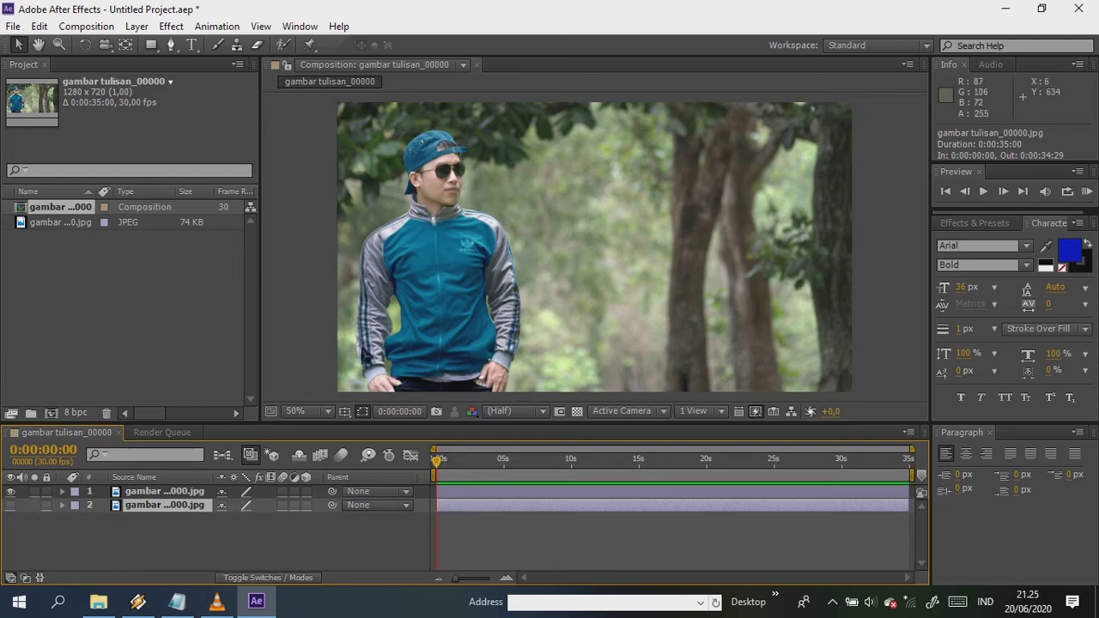
Shift the upper image layer to start 4 frames before zero and extend its end to 0:00:35:13.
left_click_drag(459, 496, 462, 496)
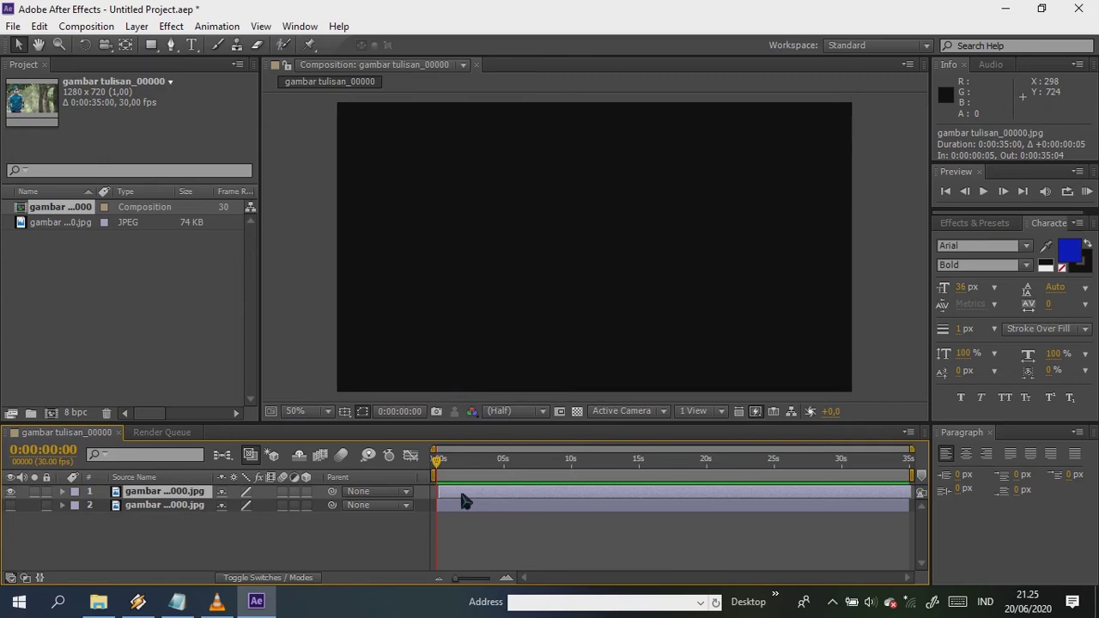
left_click_drag(458, 496, 453, 495)
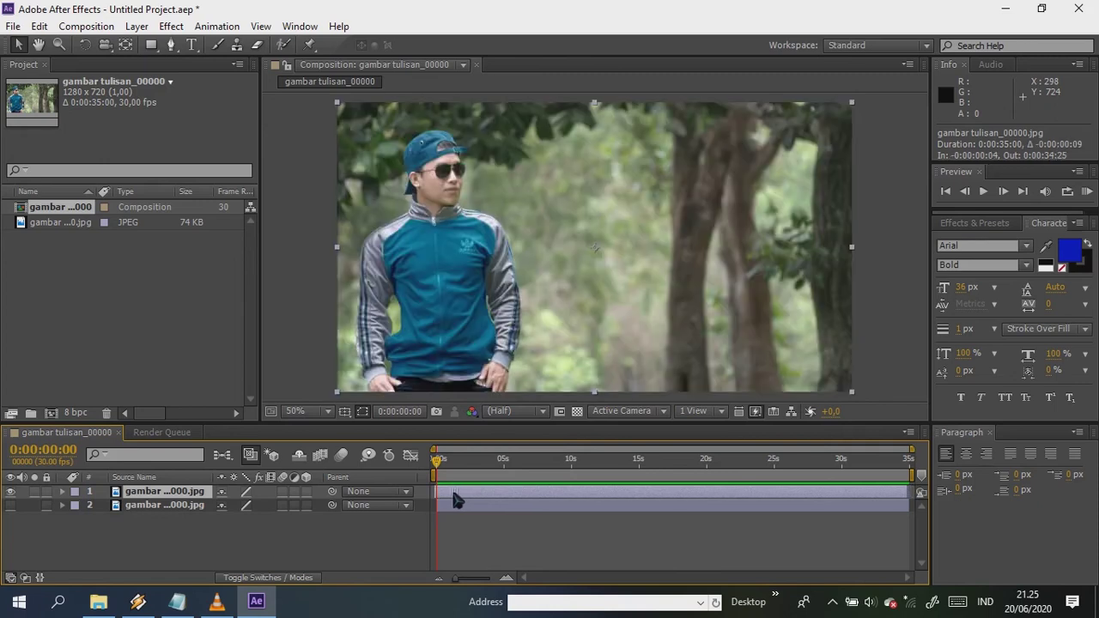
left_click_drag(919, 496, 931, 496)
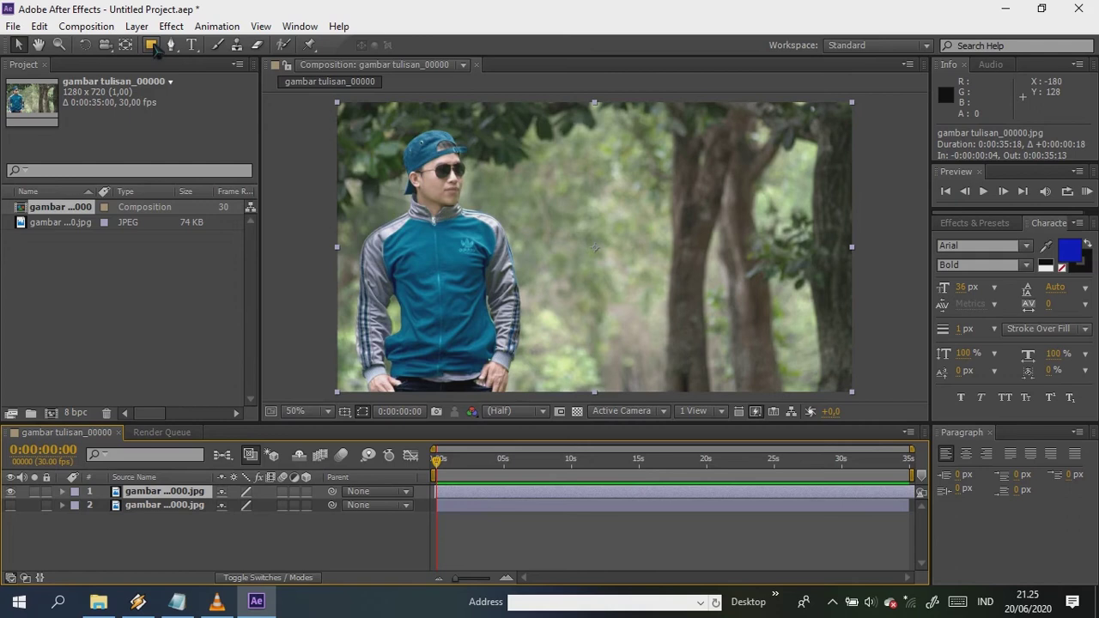
Draw a rectangular mask around the man on the upper layer and add vertices along its left and top edges.
left_click(153, 48)
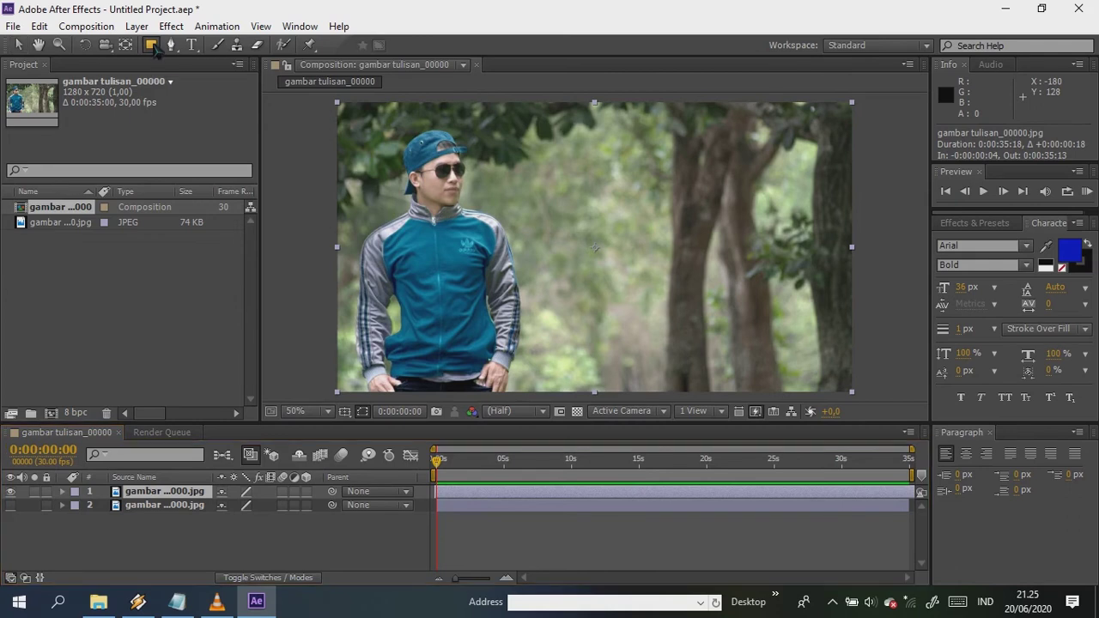
left_click_drag(347, 117, 530, 400)
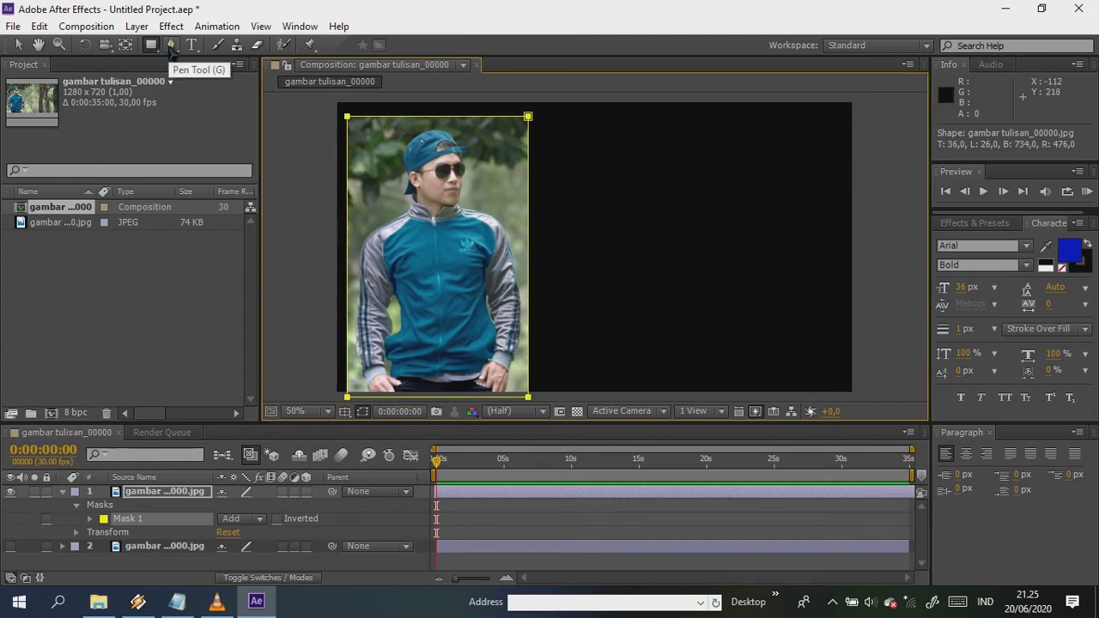
left_click(171, 46)
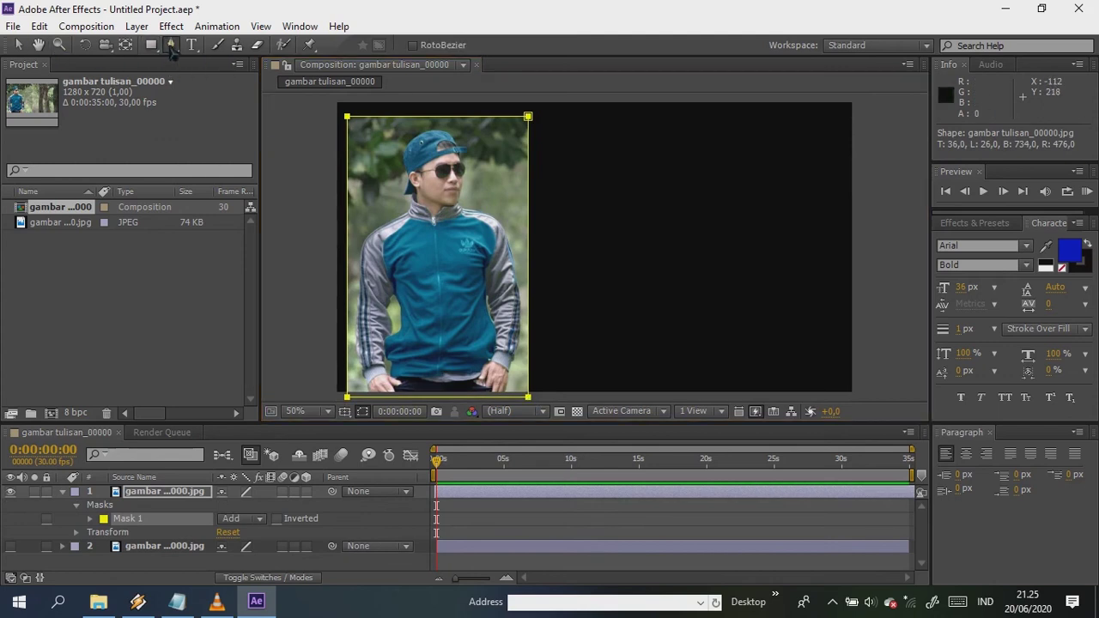
left_click(347, 265)
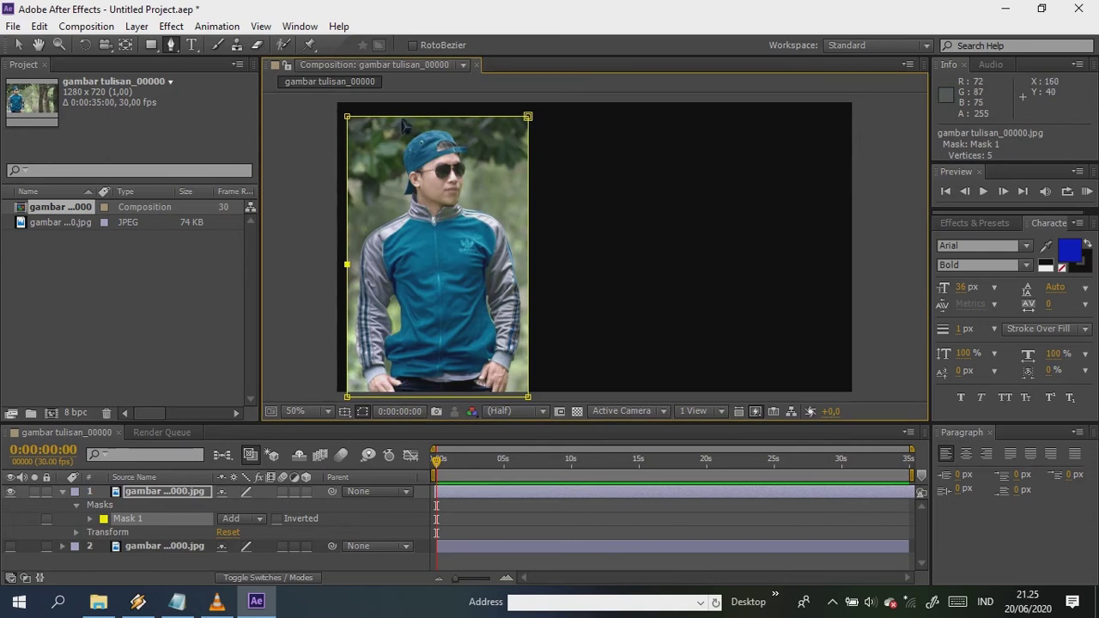
left_click(401, 116)
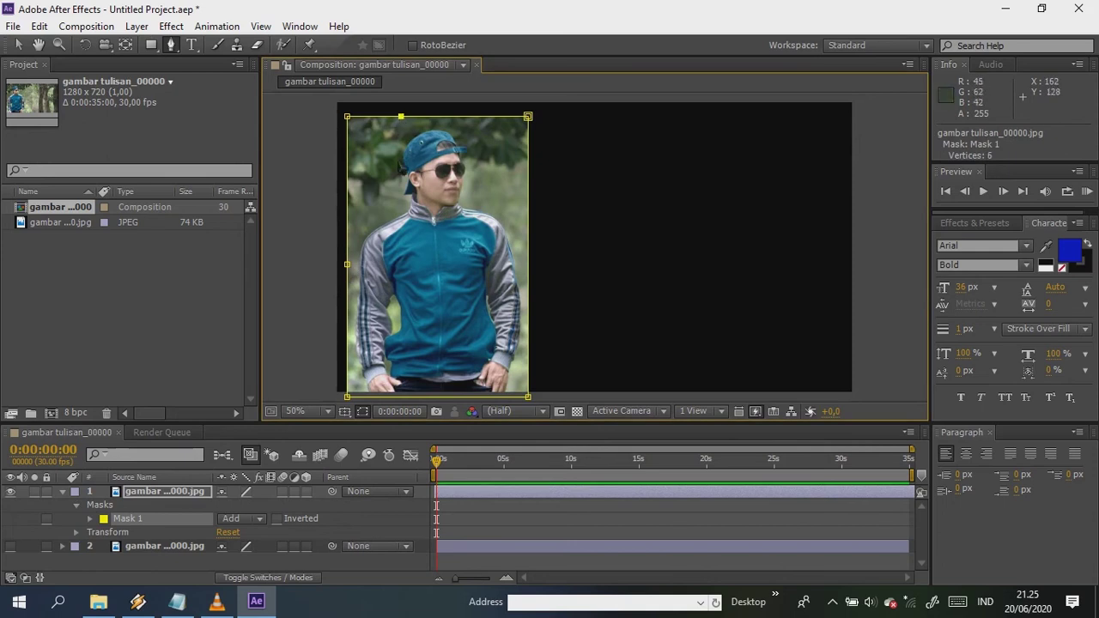
left_click(452, 116)
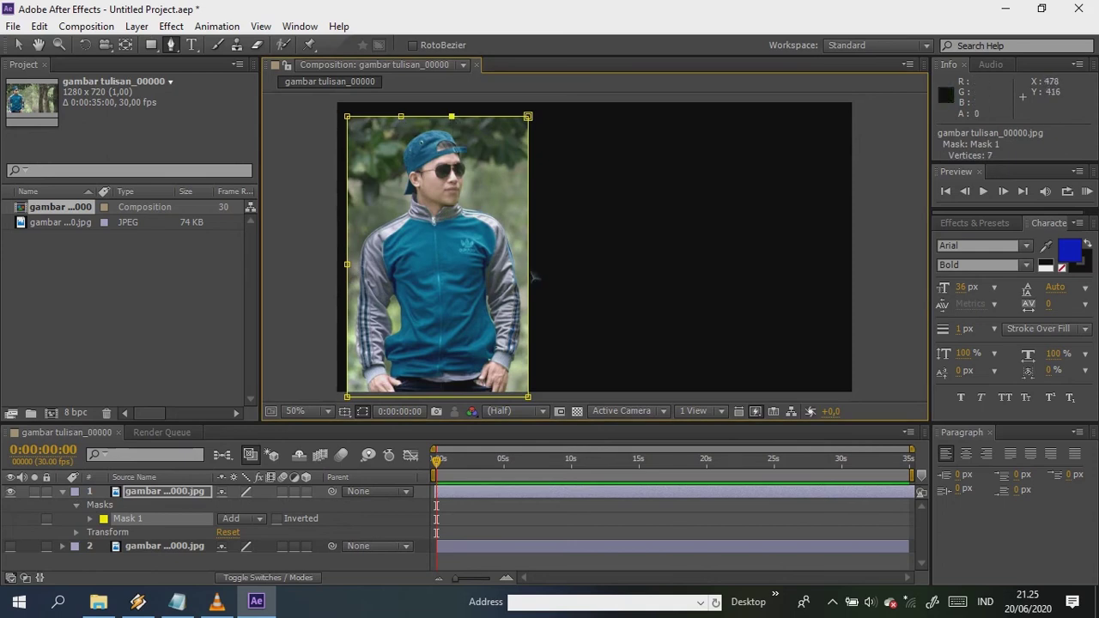
Reshape the mask with the Pen tool to follow the man's cap and face, pulling the upper corners in to his neck.
left_click_drag(528, 116, 465, 198)
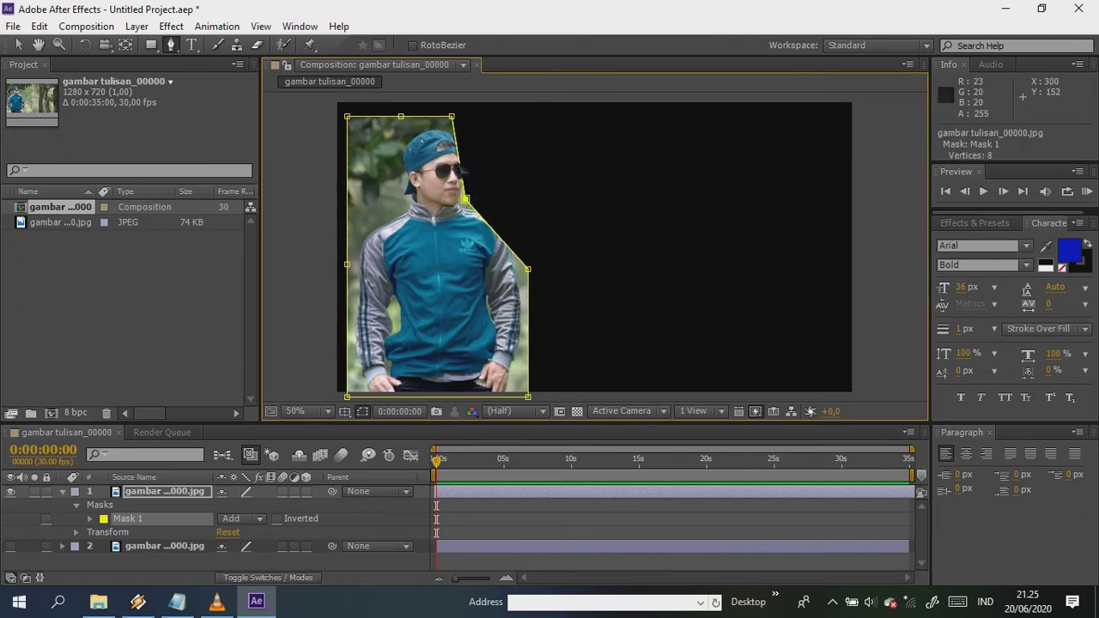
left_click(465, 165)
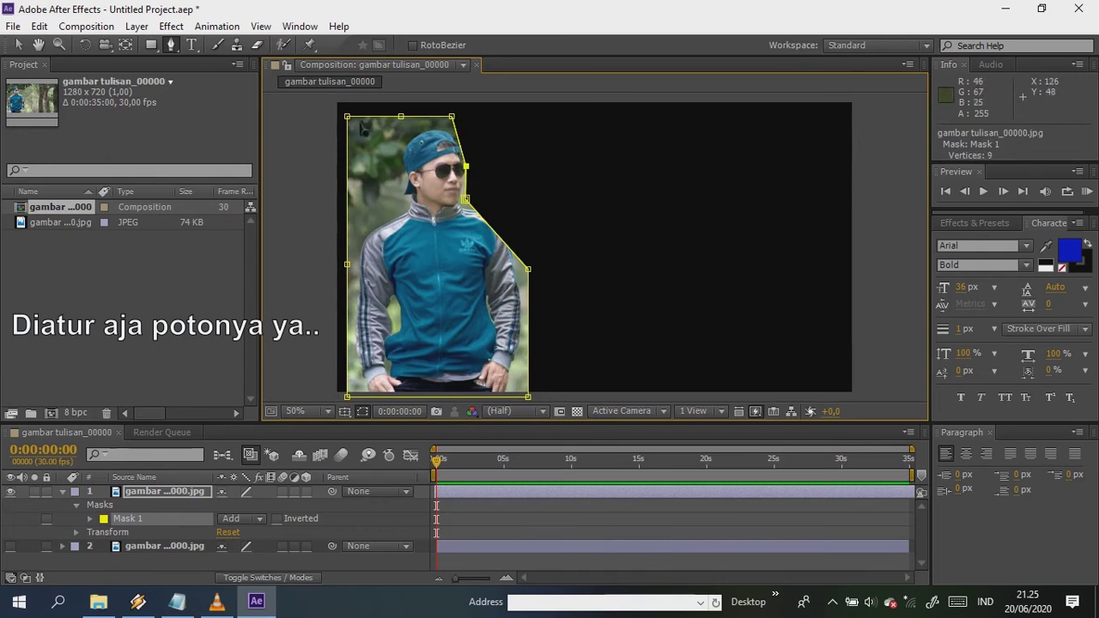
left_click_drag(347, 116, 408, 210)
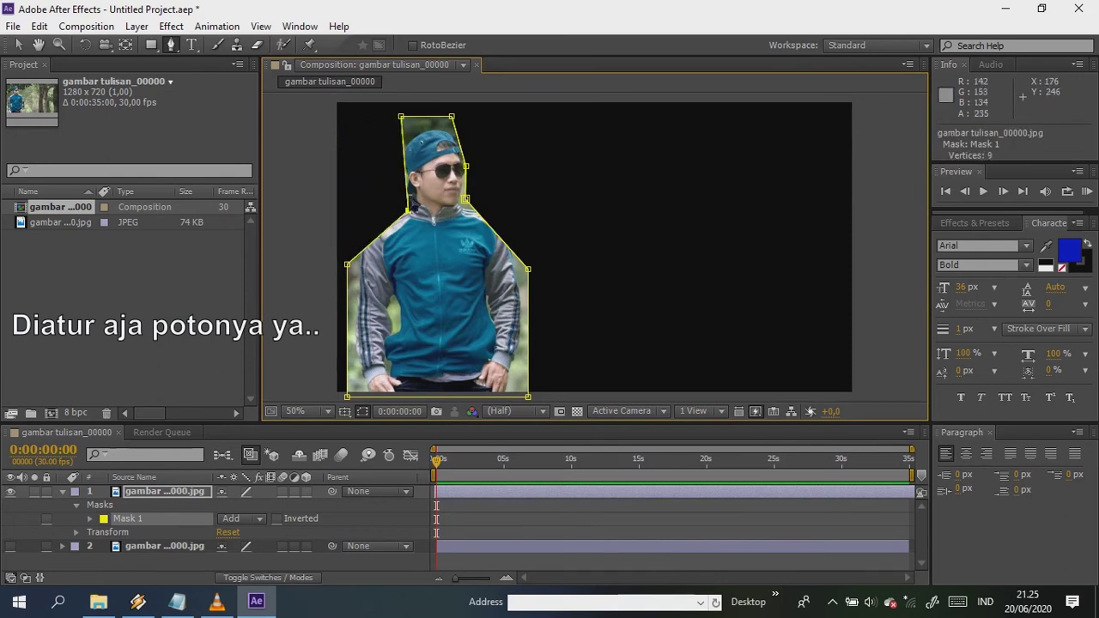
left_click(405, 169)
left_click(404, 148)
left_click(429, 129)
left_click_drag(401, 117, 448, 128)
left_click(460, 145)
Fit the mask's right edge to the man's neck, shoulder, sleeve and hand, moving and adding vertices.
left_click_drag(467, 199, 497, 223)
left_click(464, 184)
left_click_drag(491, 215, 491, 214)
left_click(511, 244)
left_click(518, 277)
left_click(521, 317)
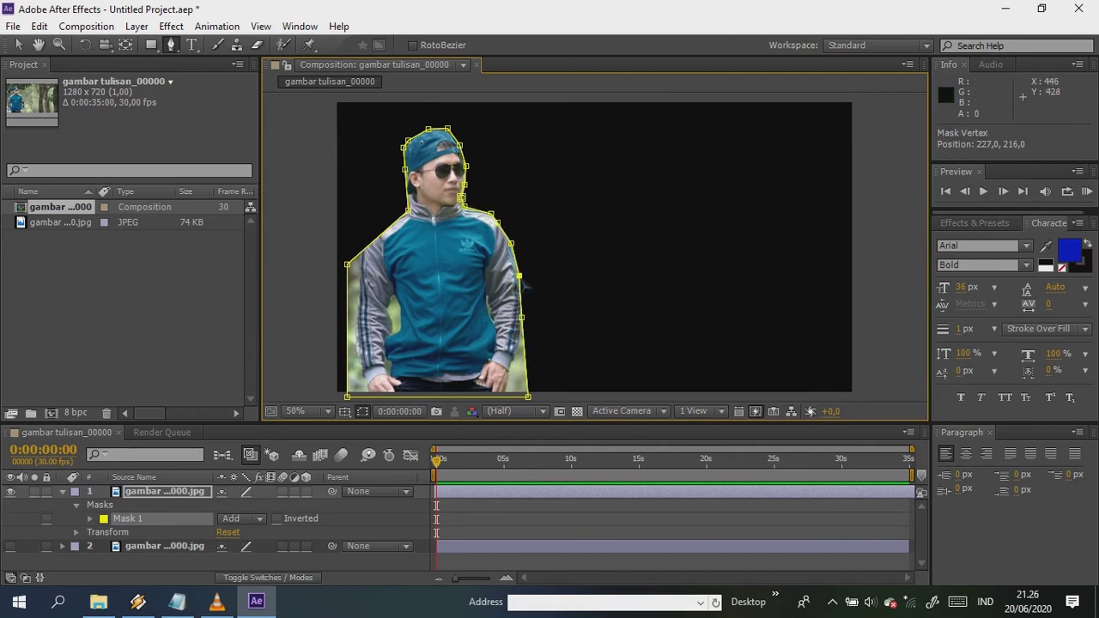
left_click_drag(528, 396, 509, 396)
Fit the mask's left edge to the man's sleeve, shoulder and neck, moving and adding vertices.
mouse_move(364, 249)
left_mouse_down()
mouse_move(361, 234)
mouse_move(358, 267)
left_mouse_up()
left_click_drag(354, 306, 358, 305)
left_click_drag(347, 397, 362, 396)
left_click(386, 220)
left_click(412, 210)
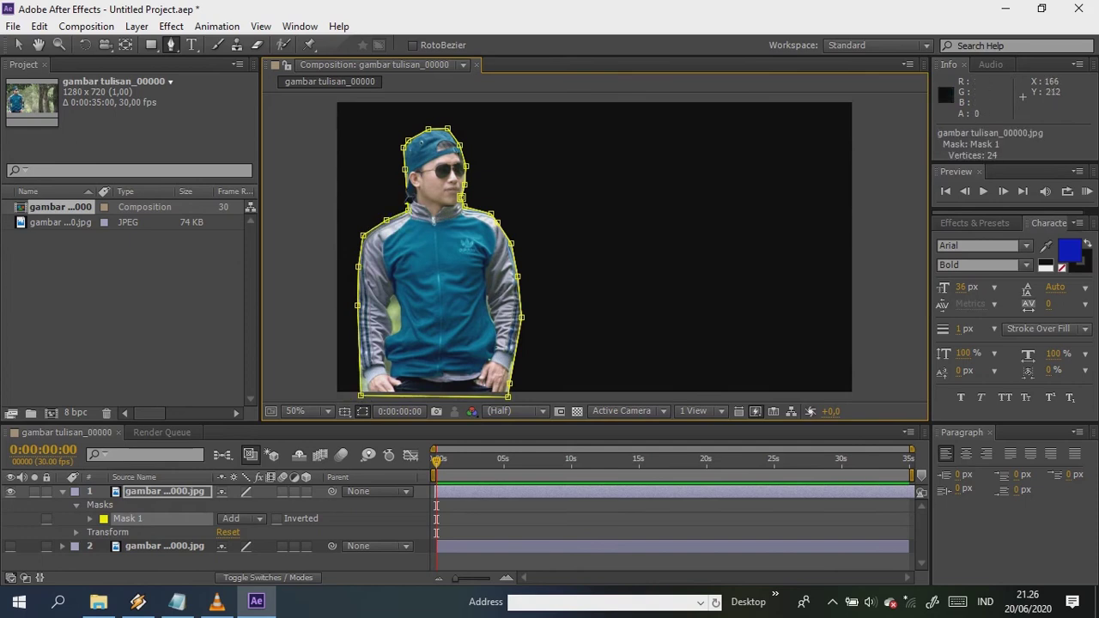
left_click(408, 191)
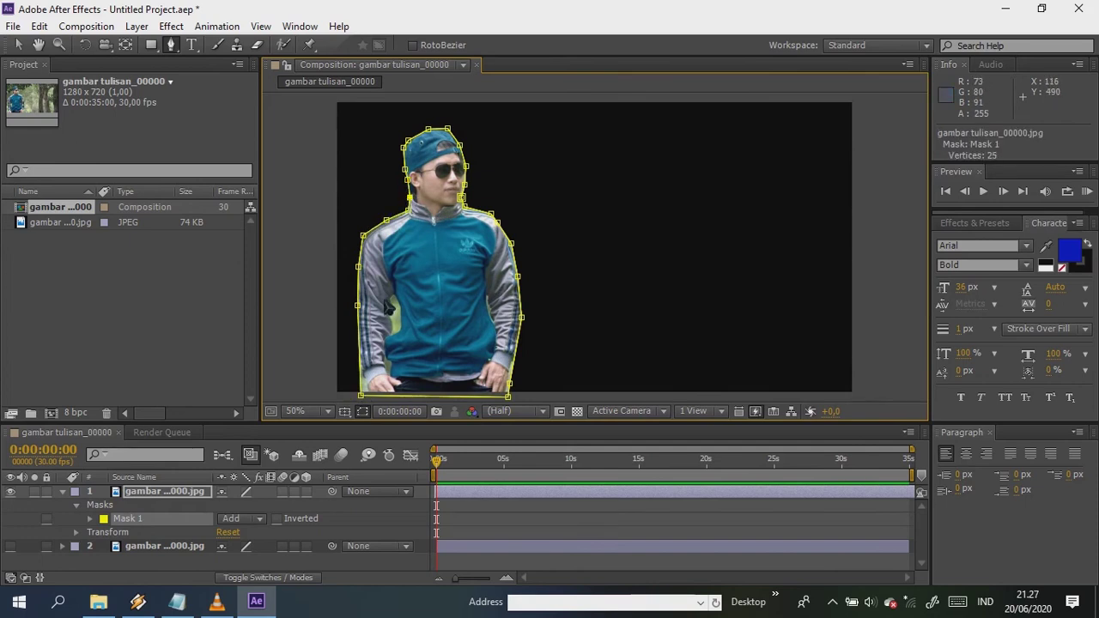
Cut the background gap between the man's arm and torso out of the mask, then collapse the masked layer's properties.
left_click(400, 396)
left_click(411, 396)
left_click_drag(400, 396, 395, 295)
left_click_drag(371, 364, 411, 399)
left_click_drag(400, 331, 401, 309)
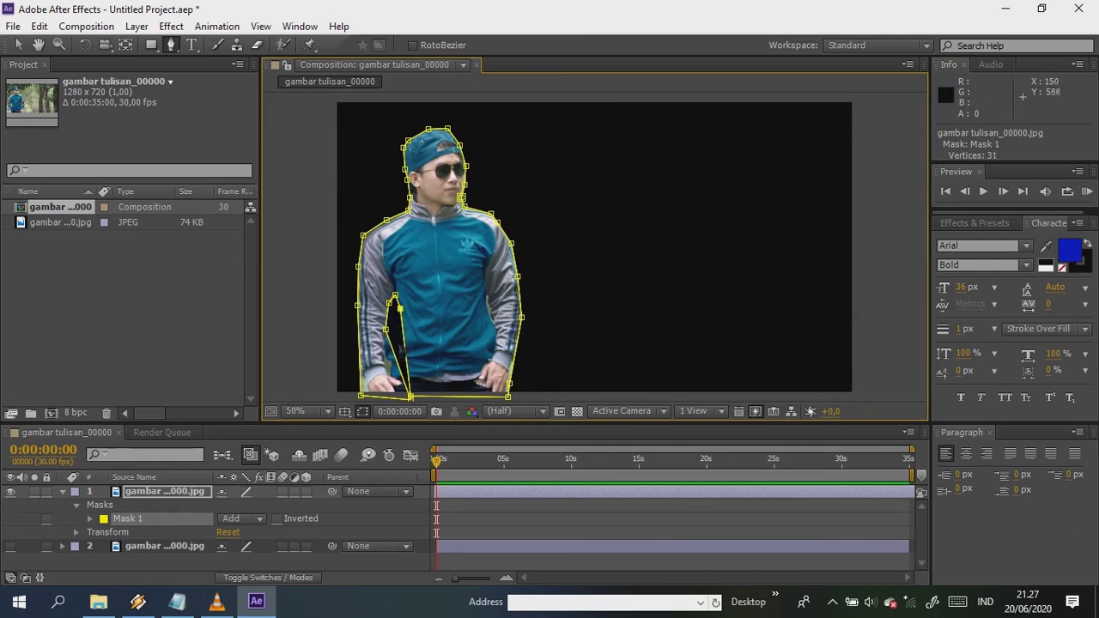
mouse_move(393, 352)
left_mouse_down()
mouse_move(399, 328)
mouse_move(387, 352)
left_mouse_up()
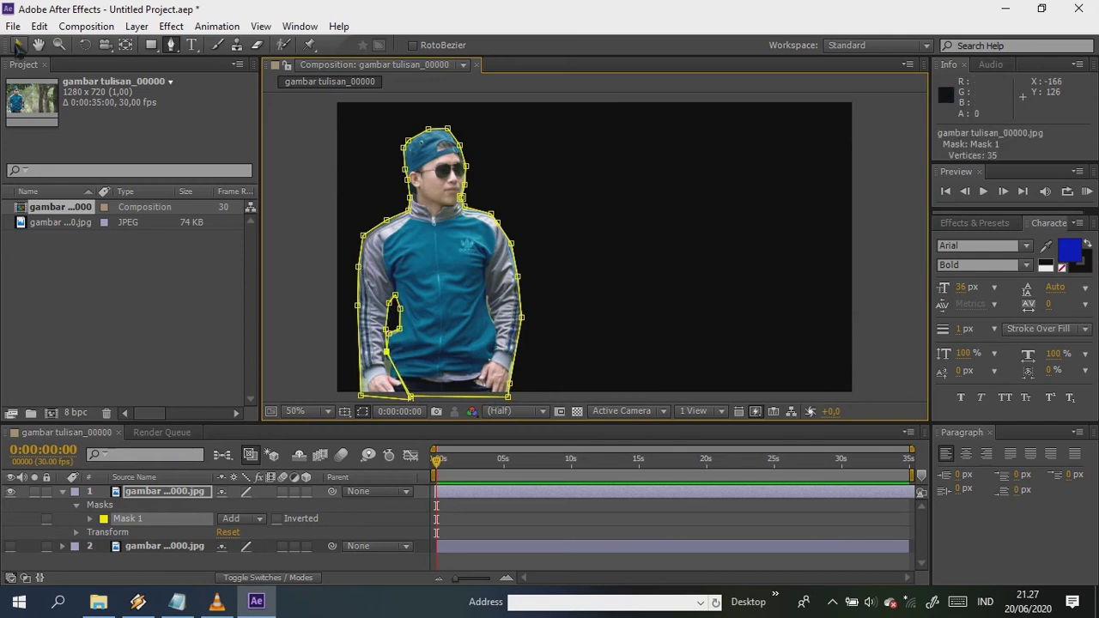
left_click(17, 45)
left_click(453, 549)
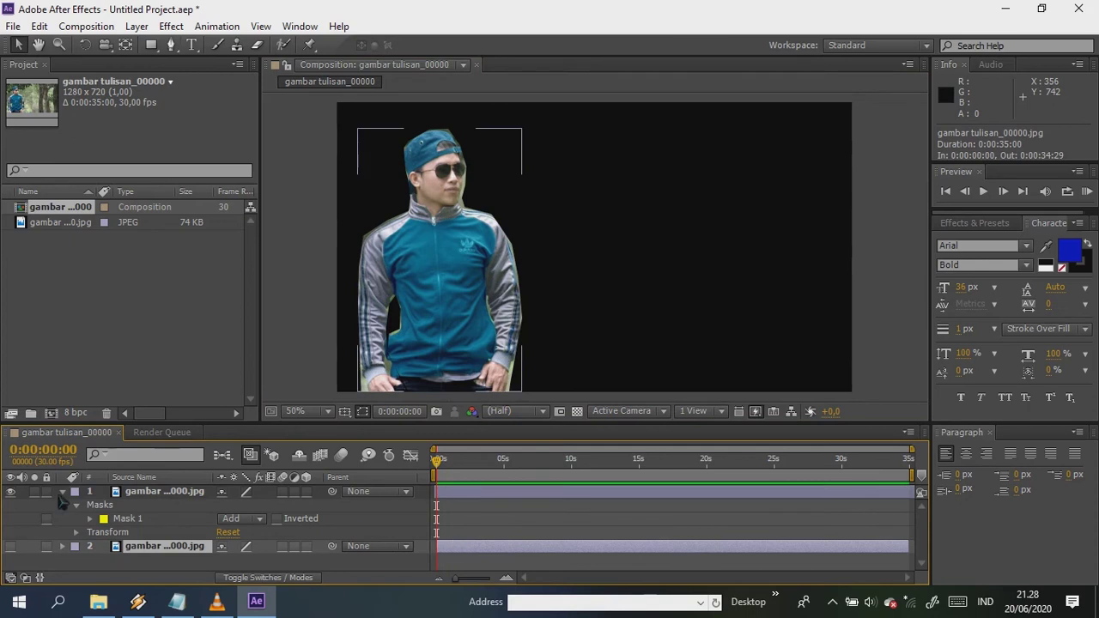
left_click(62, 491)
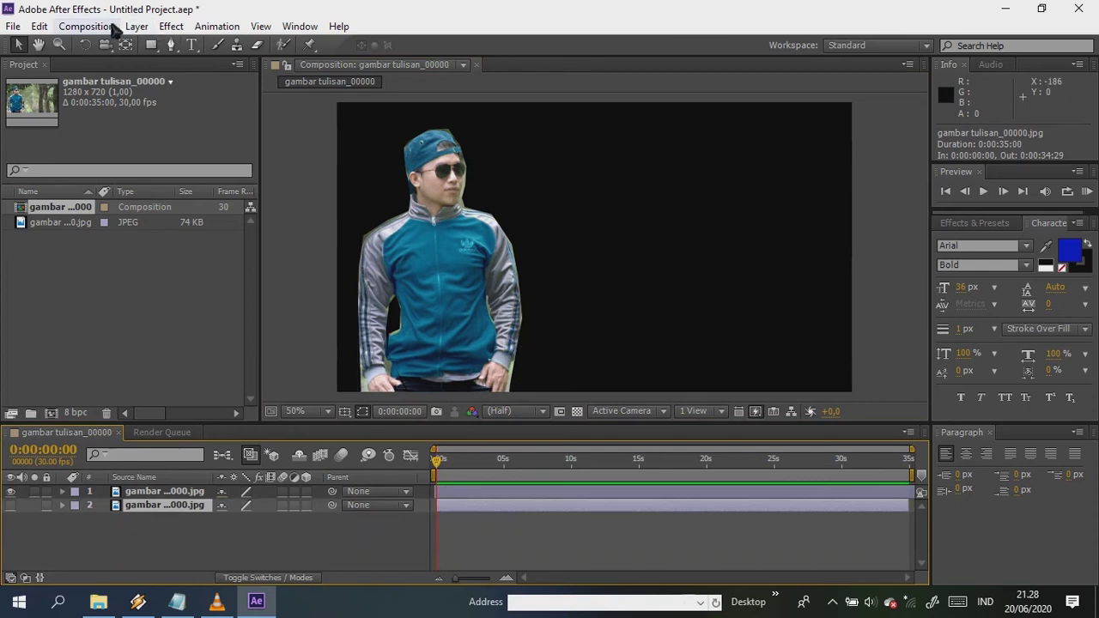
Switch to Notepad, capitalize the first lyric line as "Kuingi saat ini", and copy that line.
left_click(192, 45)
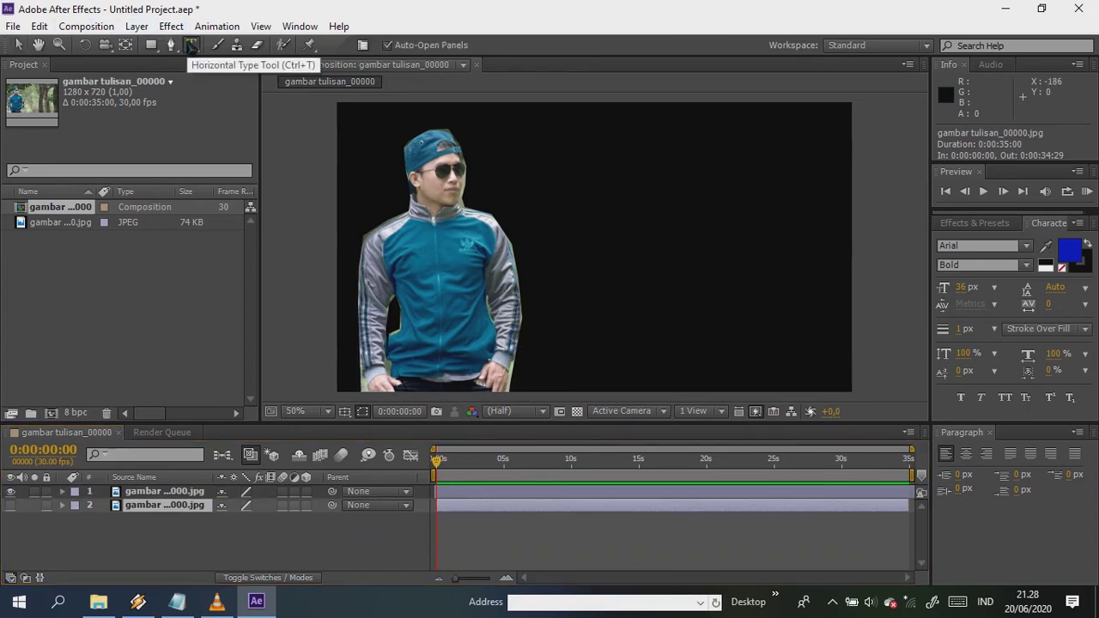
left_click(177, 601)
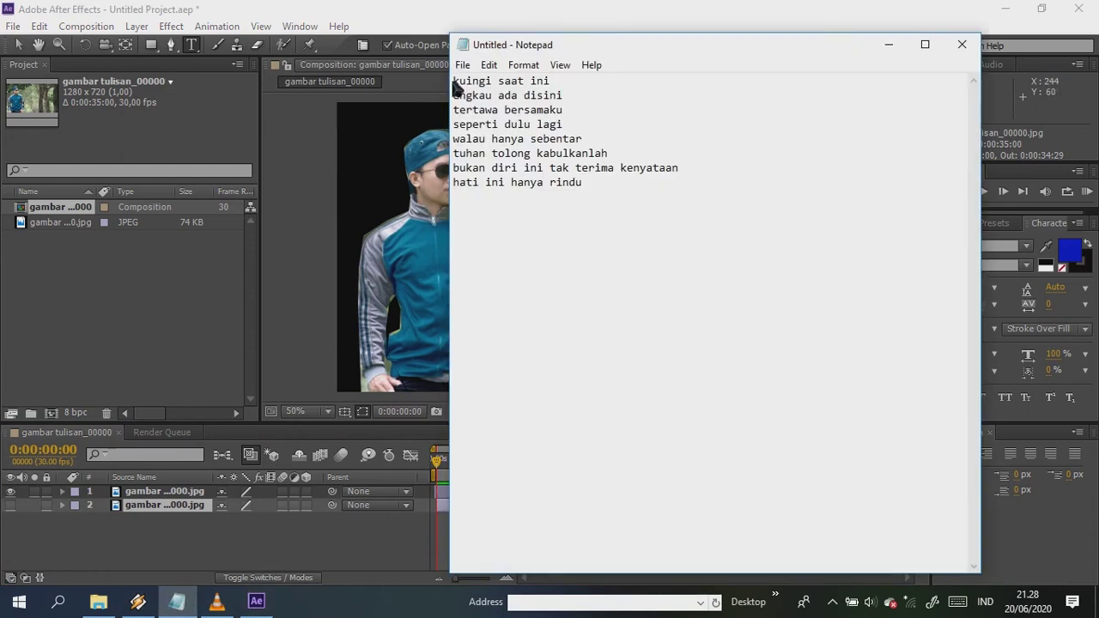
key("Delete")
type("K")
left_click_drag(549, 81, 438, 81)
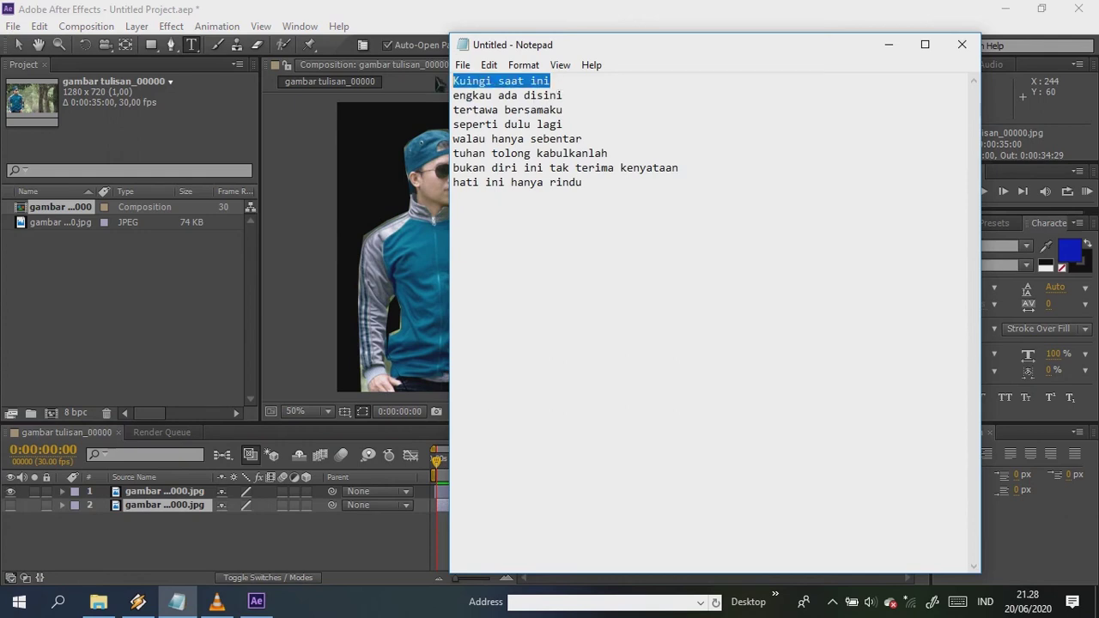
Back in After Effects, paste "Kuingi saat ini" as a text layer beside the man's head and color it near-white, F4F5FA.
left_click(890, 44)
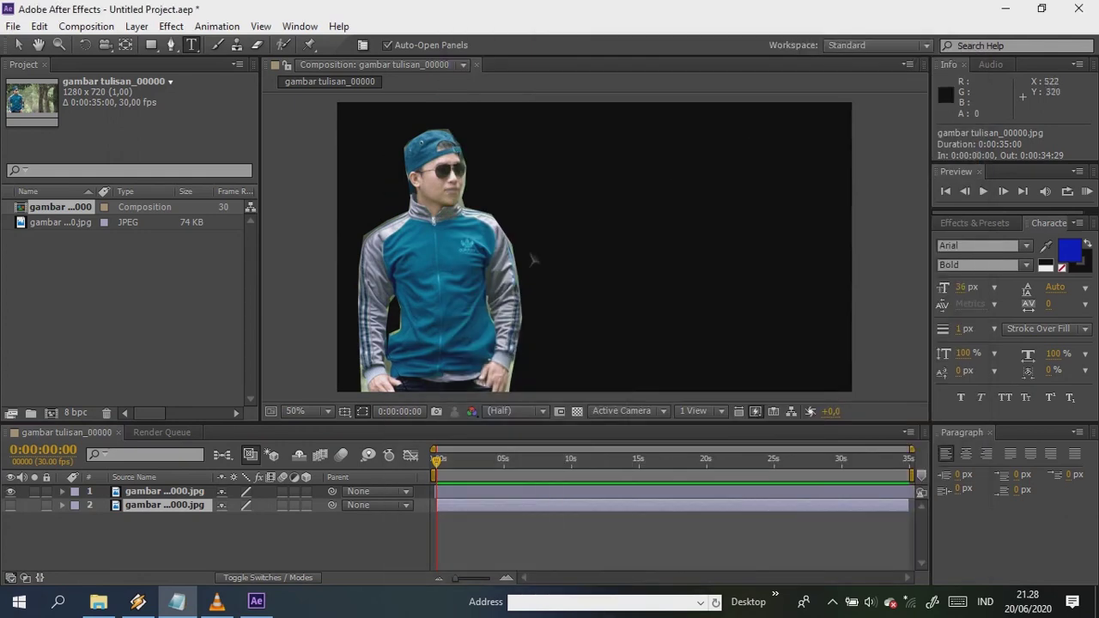
left_click(512, 186)
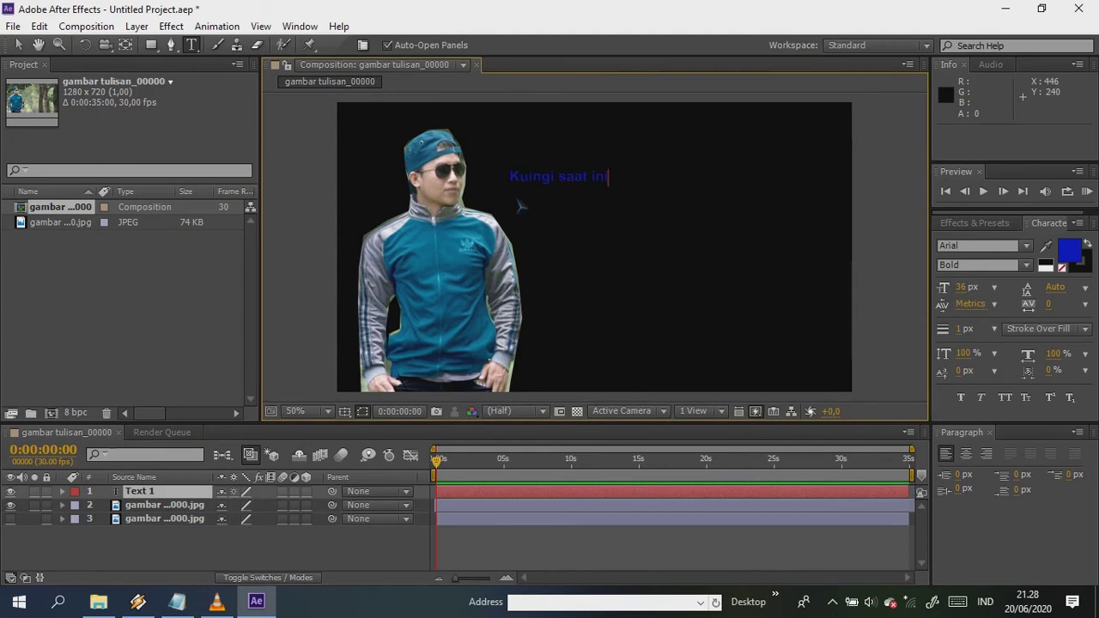
key("ctrl+a")
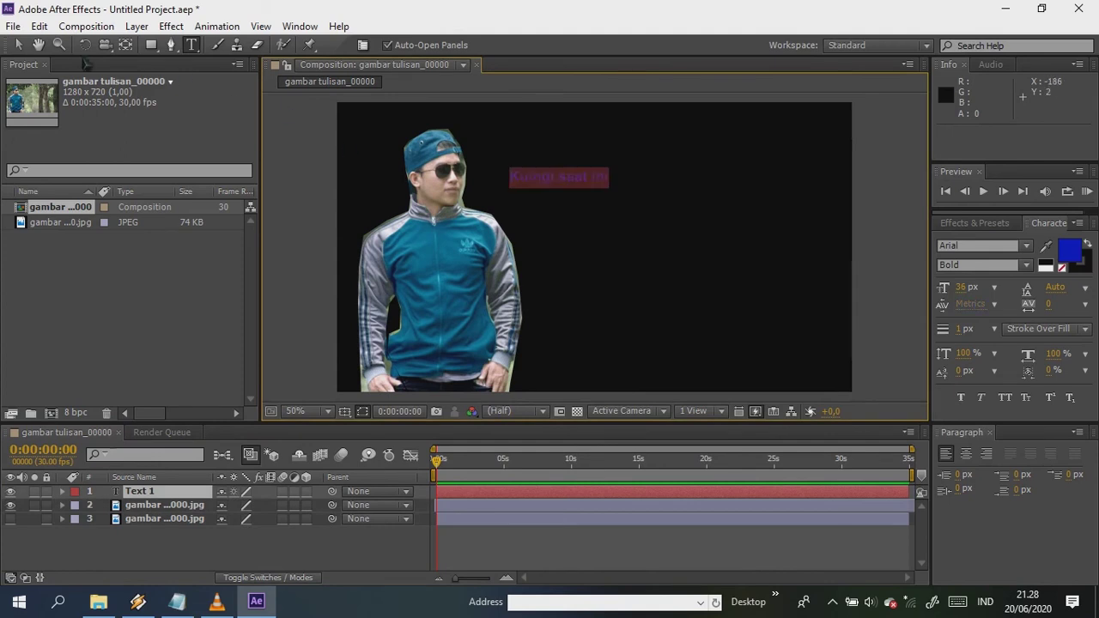
left_click(1069, 251)
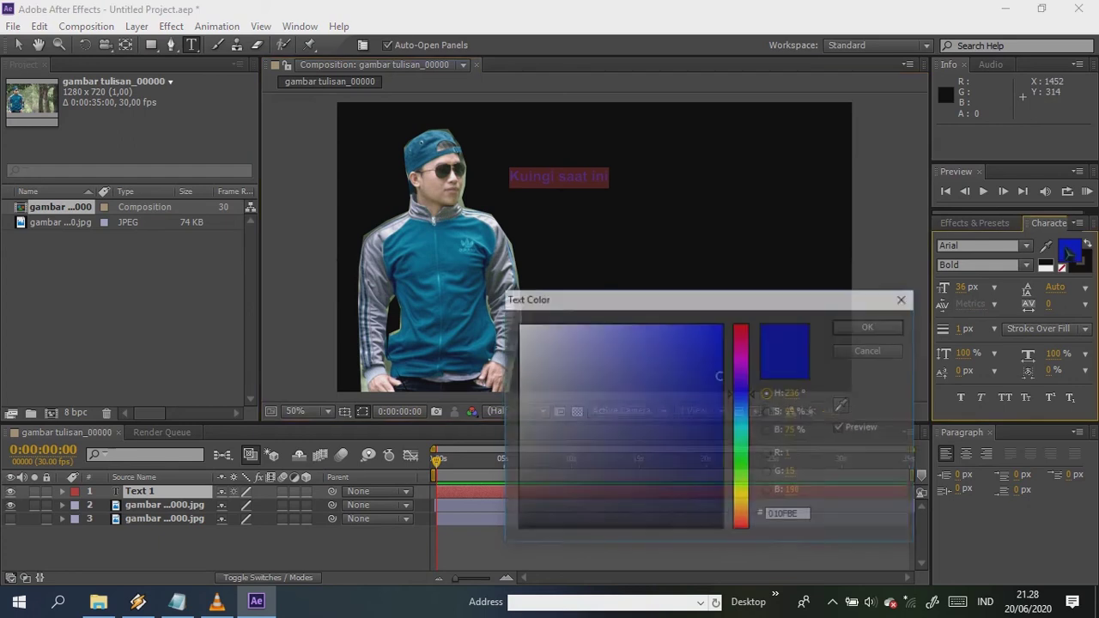
left_click(521, 328)
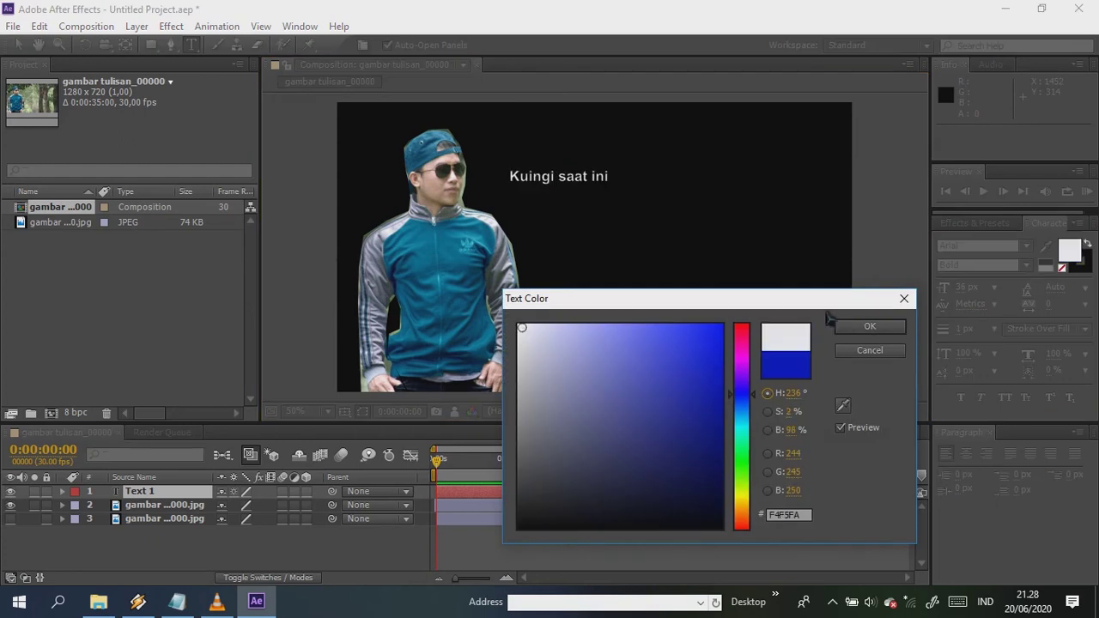
left_click(870, 332)
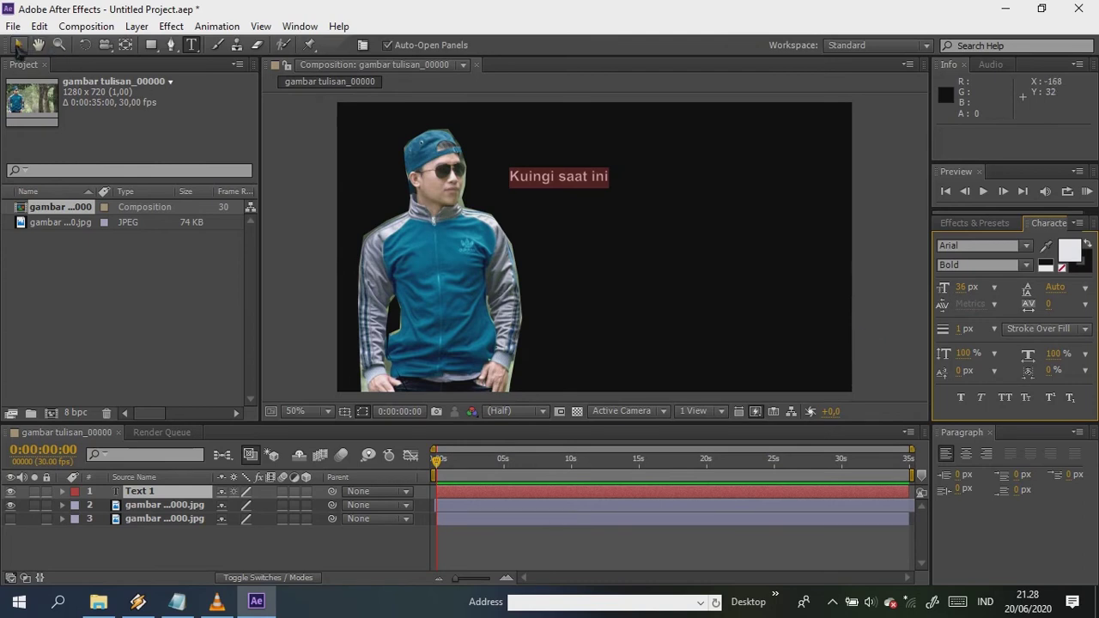
left_click(17, 45)
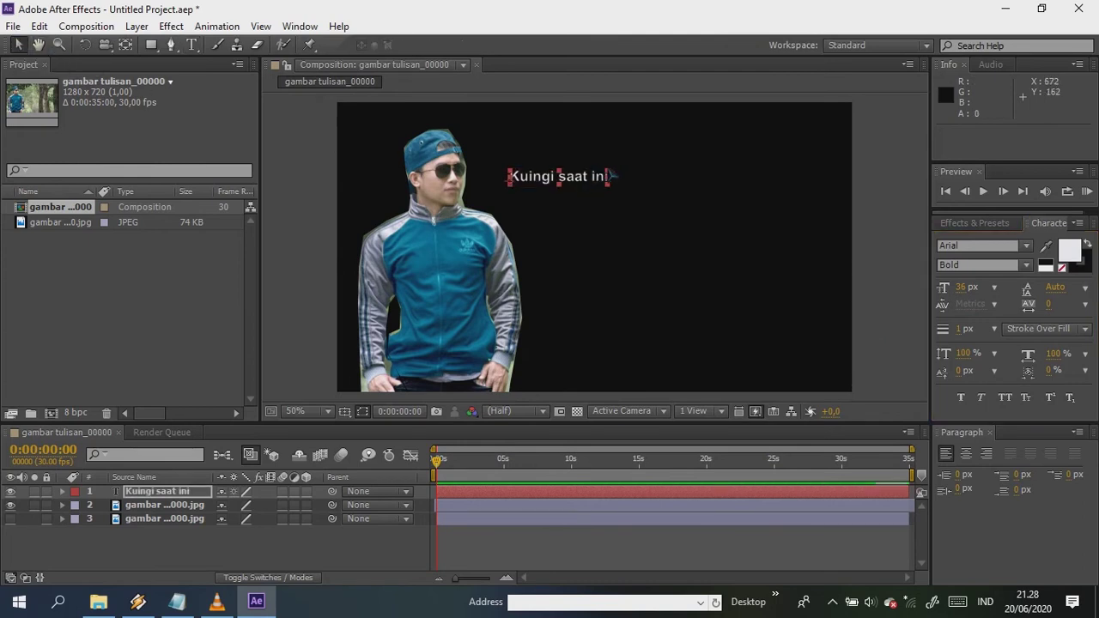
Enlarge and move the lyric text to position 568, 314, and trim its layer by splitting at 0:00:04:22 and deleting the later part.
left_click_drag(610, 176, 661, 225)
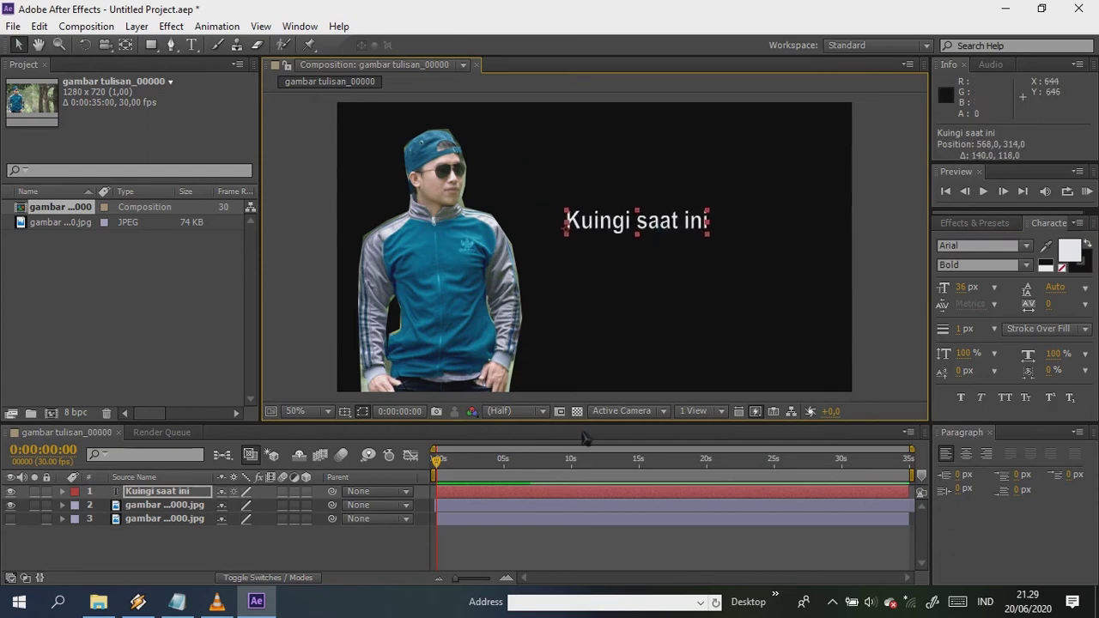
left_click_drag(463, 581, 481, 585)
left_click_drag(440, 468, 457, 471)
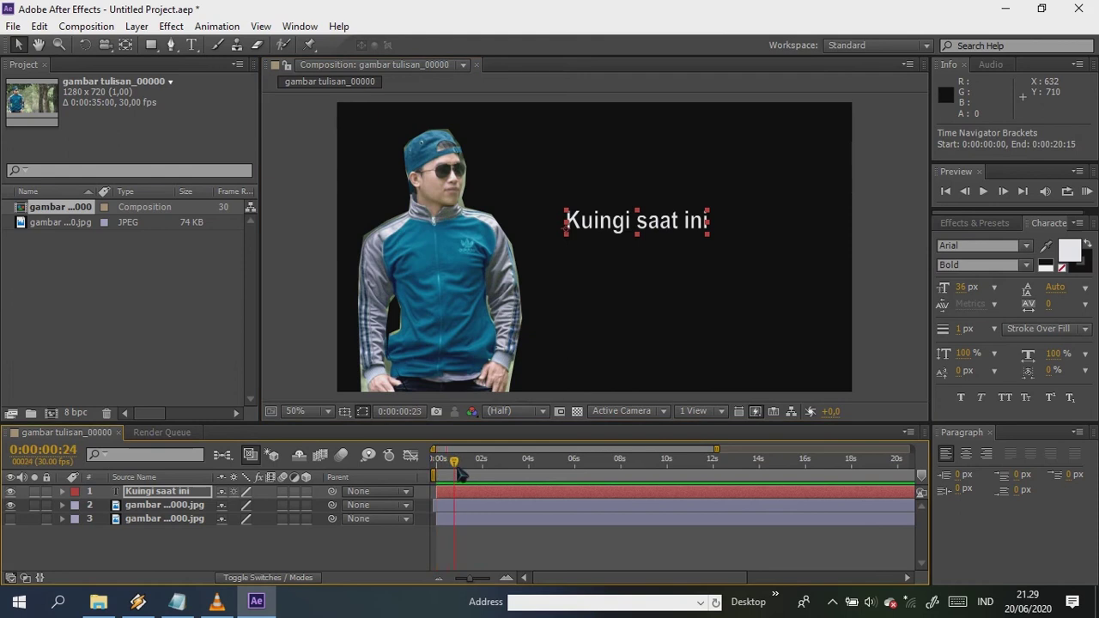
left_click(462, 498)
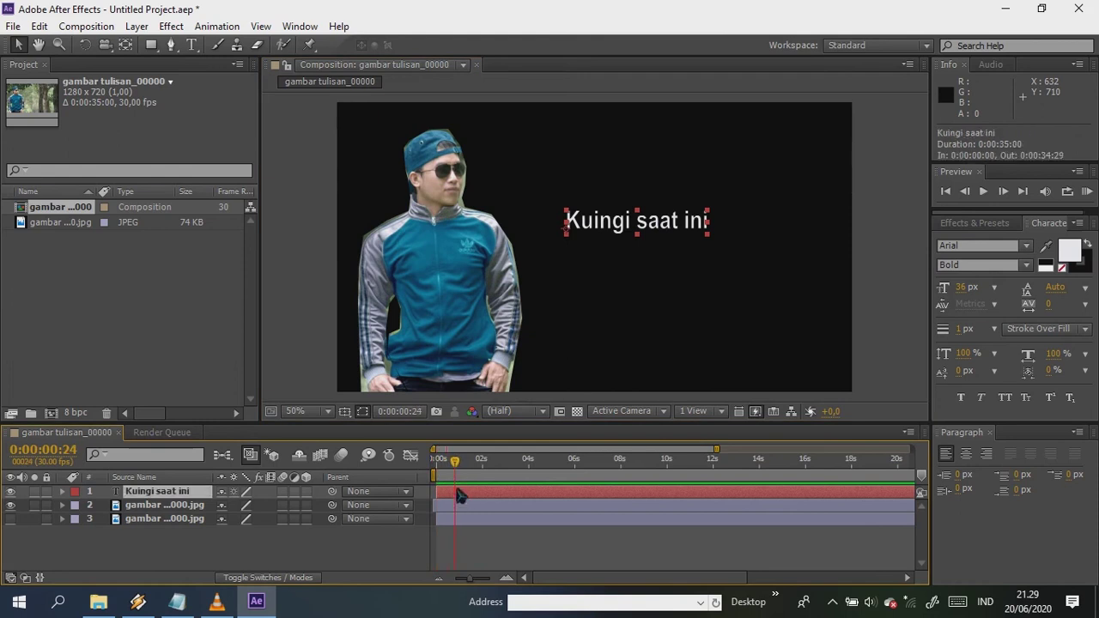
left_click_drag(457, 466, 552, 471)
left_click(39, 25)
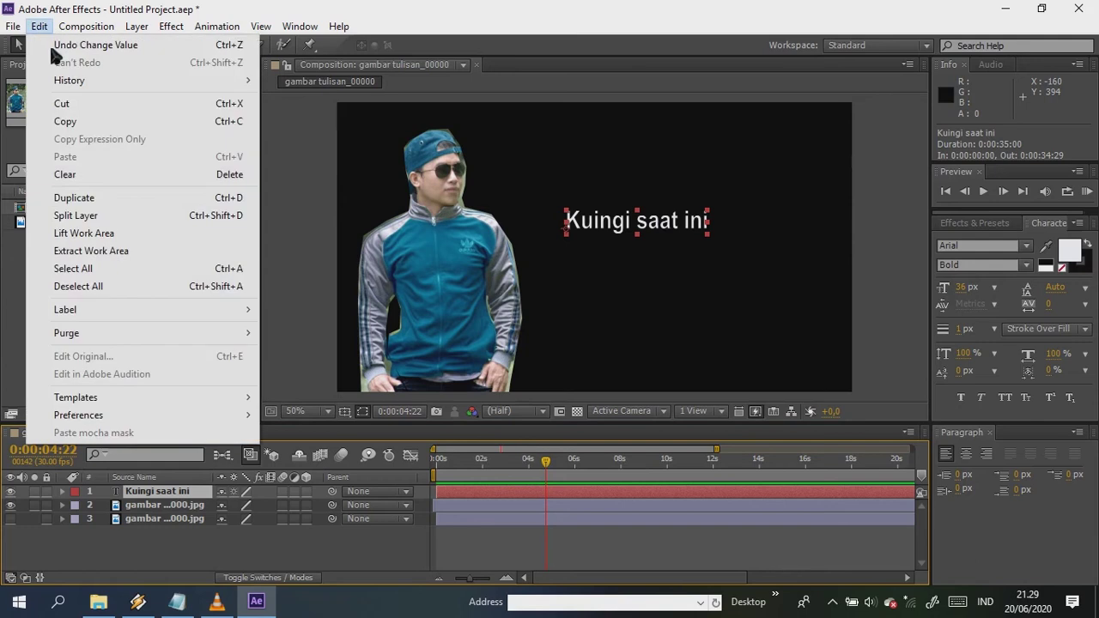
left_click(97, 216)
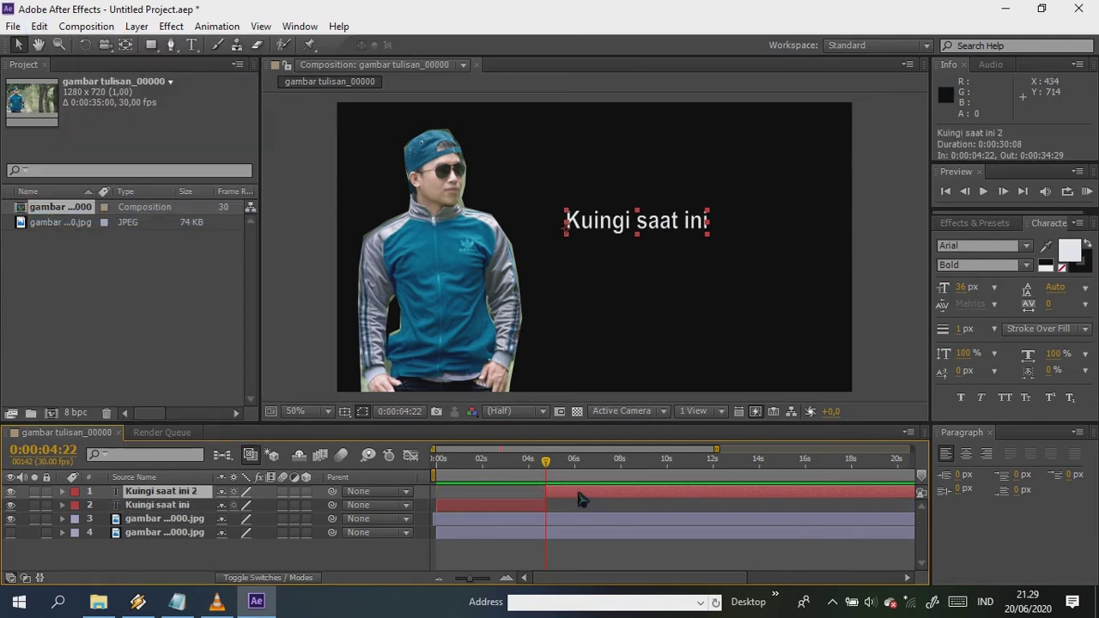
key("Delete")
At 0:00:01:25, start position and scale keyframes on the lyric layer and set the scale to 175.5, 212.7%.
left_click_drag(536, 478, 490, 478)
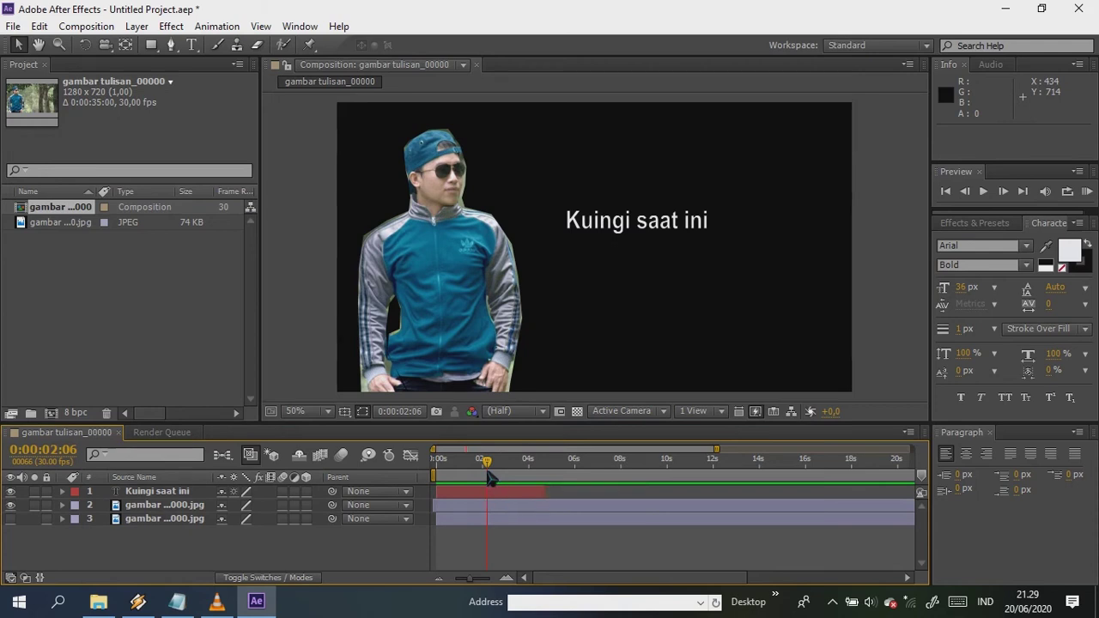
left_click(480, 478)
left_click(477, 491)
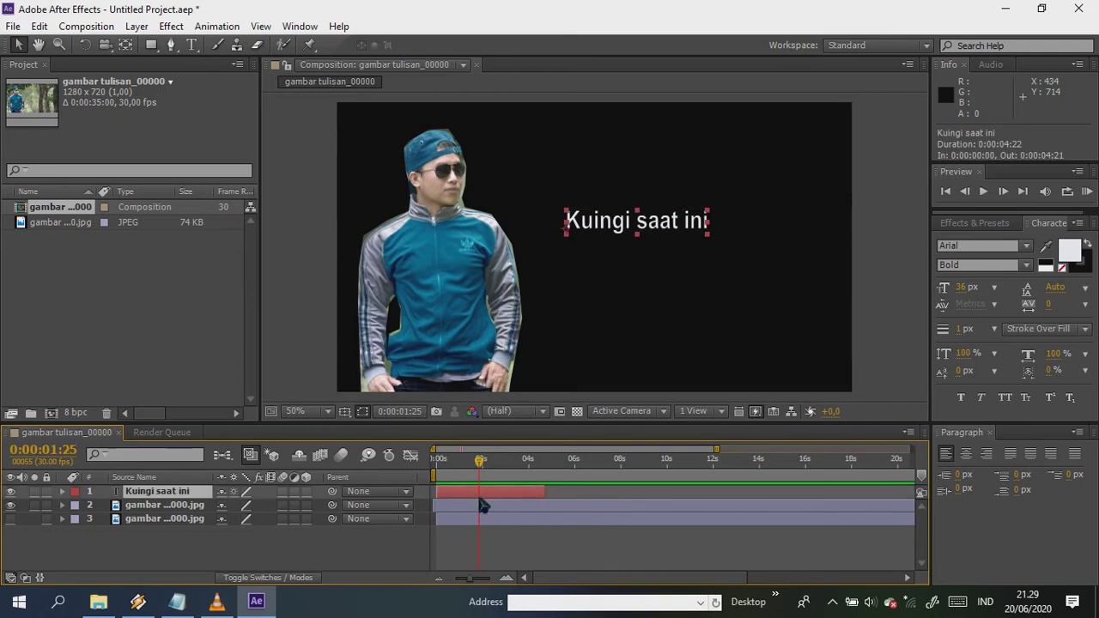
left_click(61, 491)
left_click(76, 519)
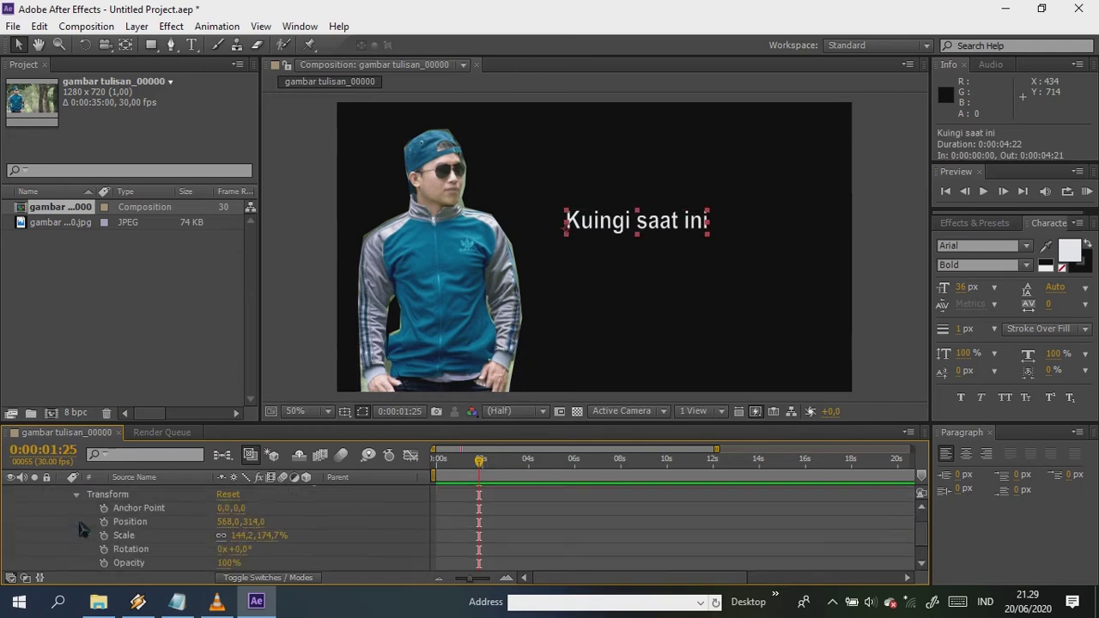
left_click(104, 521)
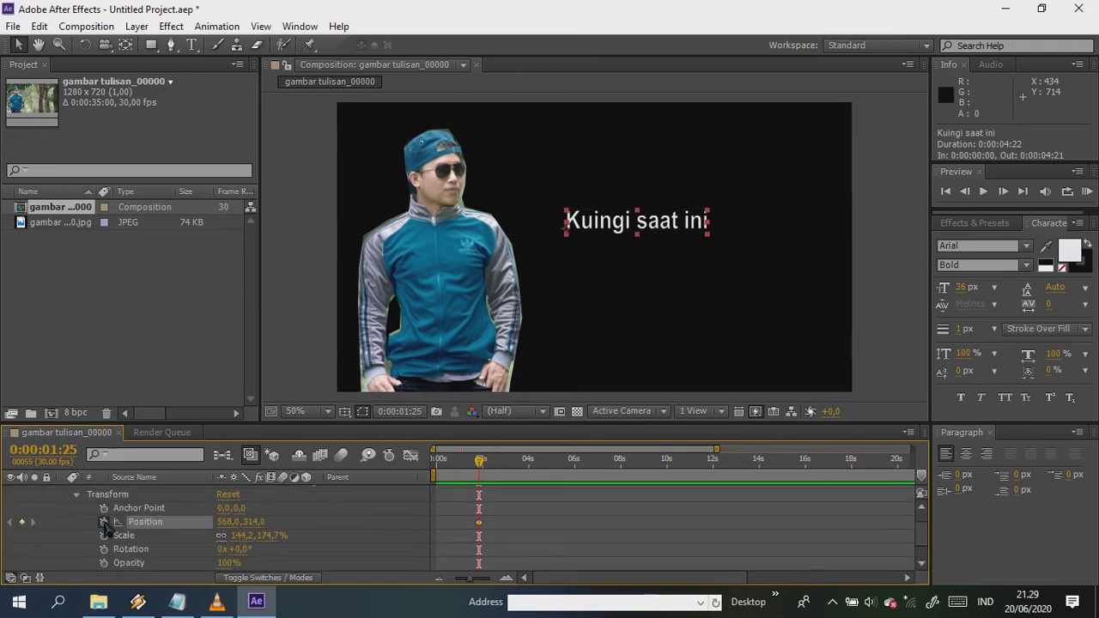
left_click(104, 535)
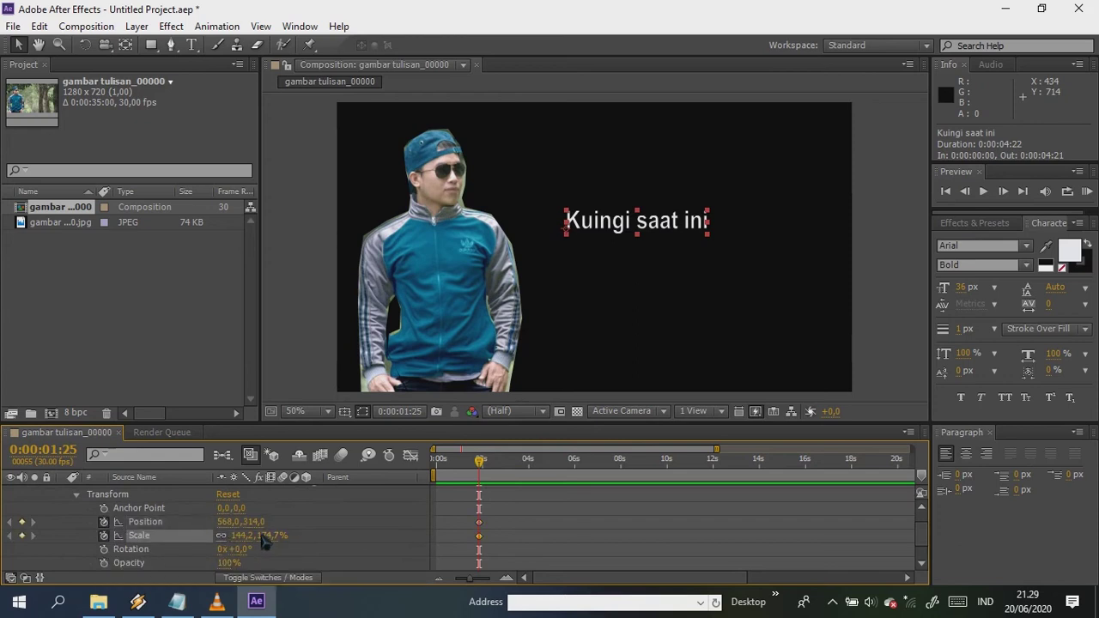
left_click_drag(264, 536, 291, 542)
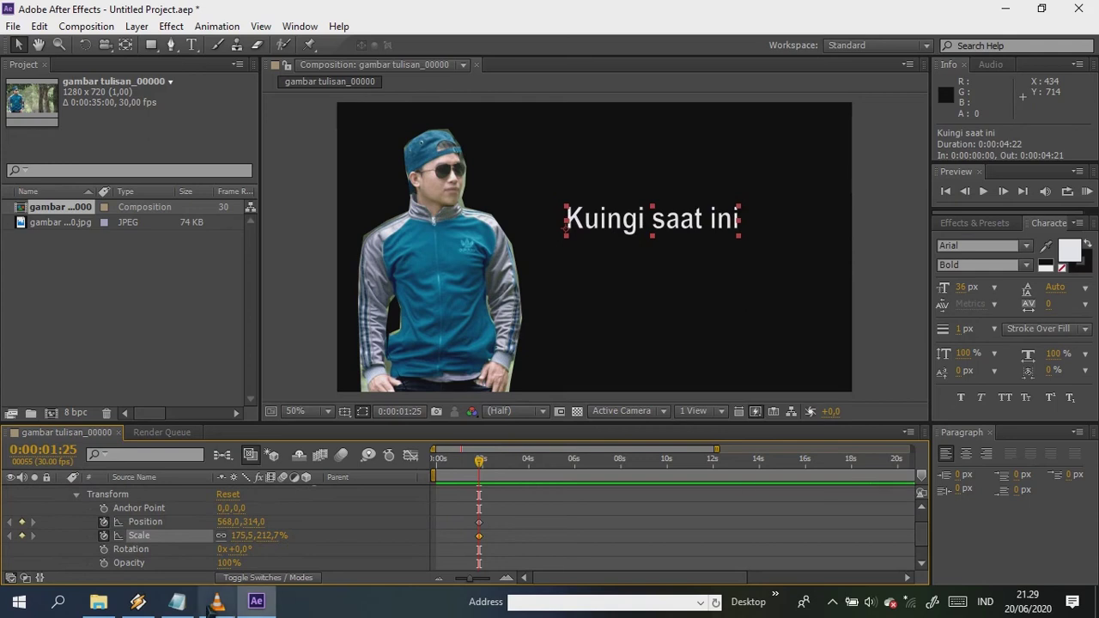
Switch to Notepad and break the line "bukan diri ini tak terima kenyataan" before "tak".
left_click(177, 601)
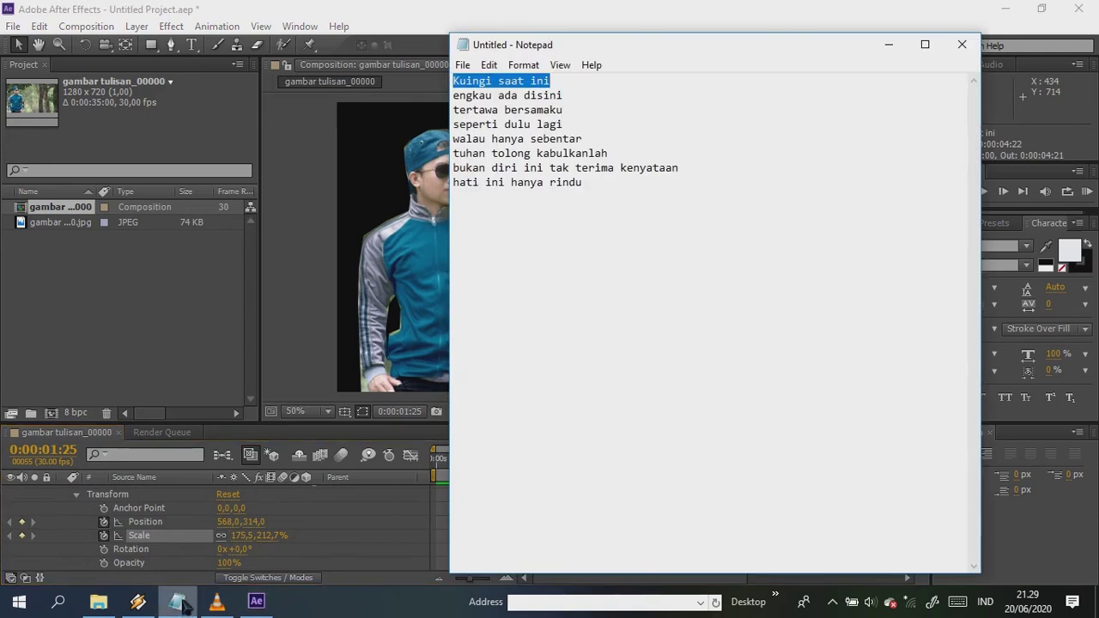
left_click(550, 168)
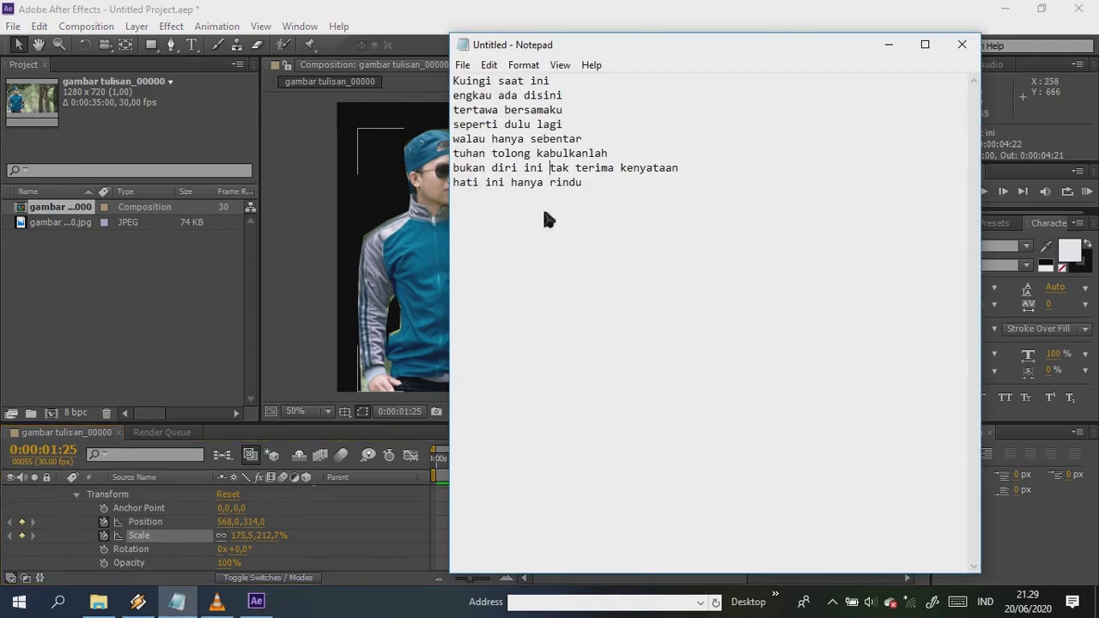
key("Return")
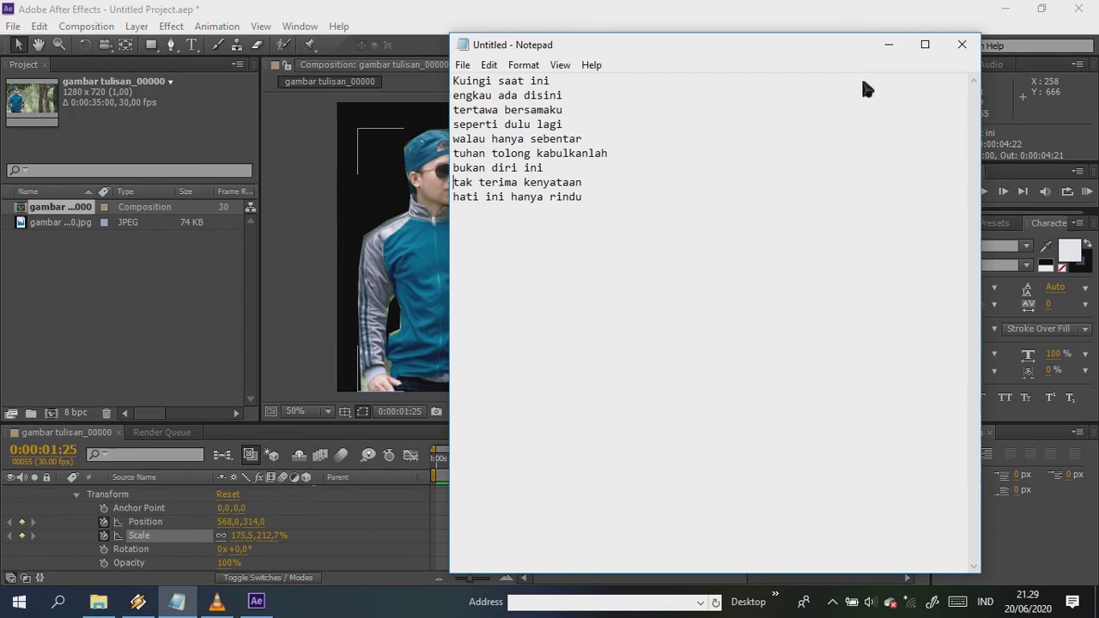
left_click(886, 45)
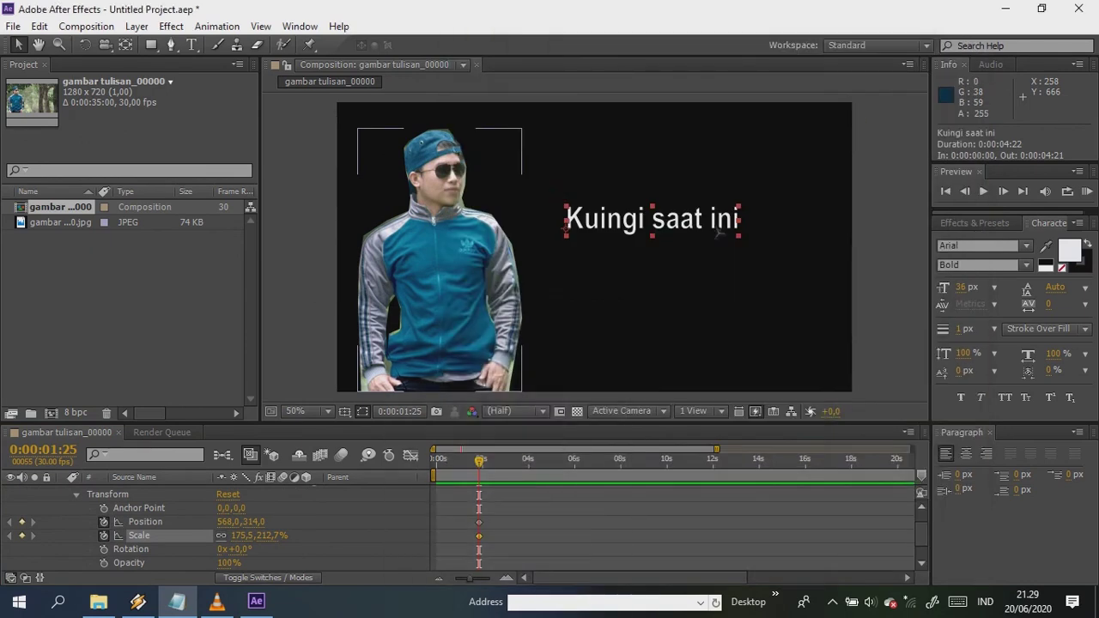
Back in After Effects, lower the lyric text to position 566, 328 at 0:00:01:25 and make the timeline area taller.
left_click_drag(626, 222, 626, 232)
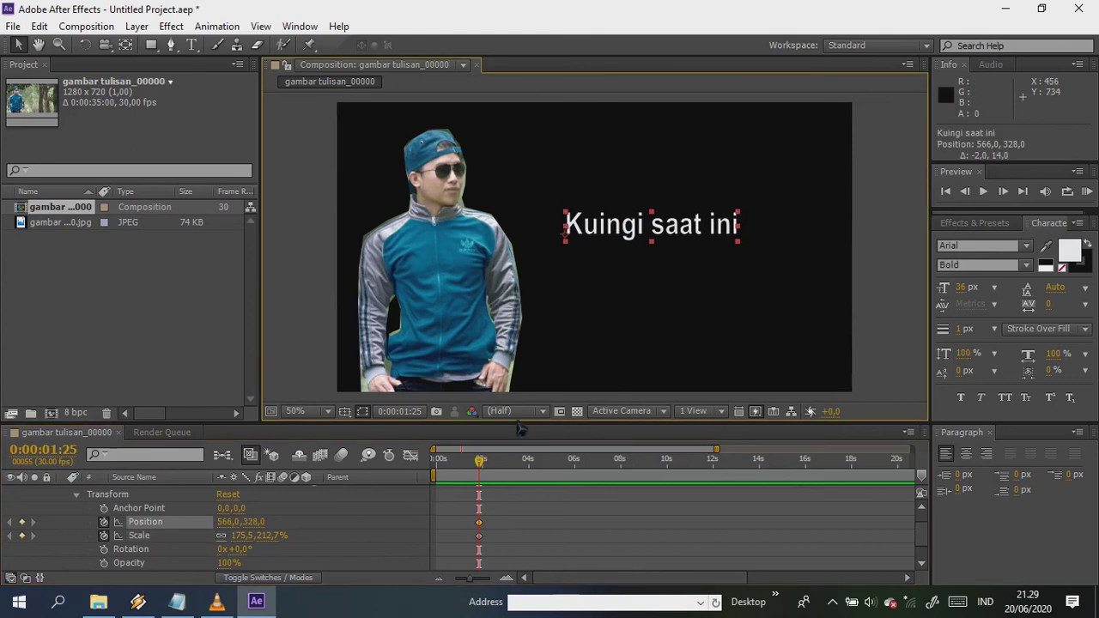
left_click_drag(521, 429, 521, 407)
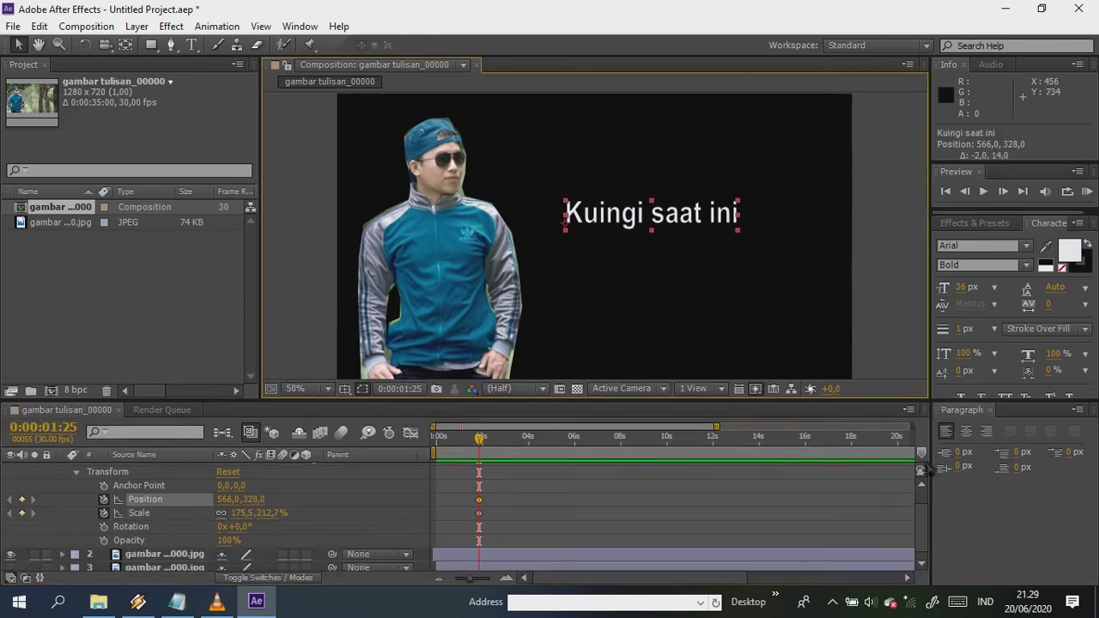
scroll(917, 519, "up", 2)
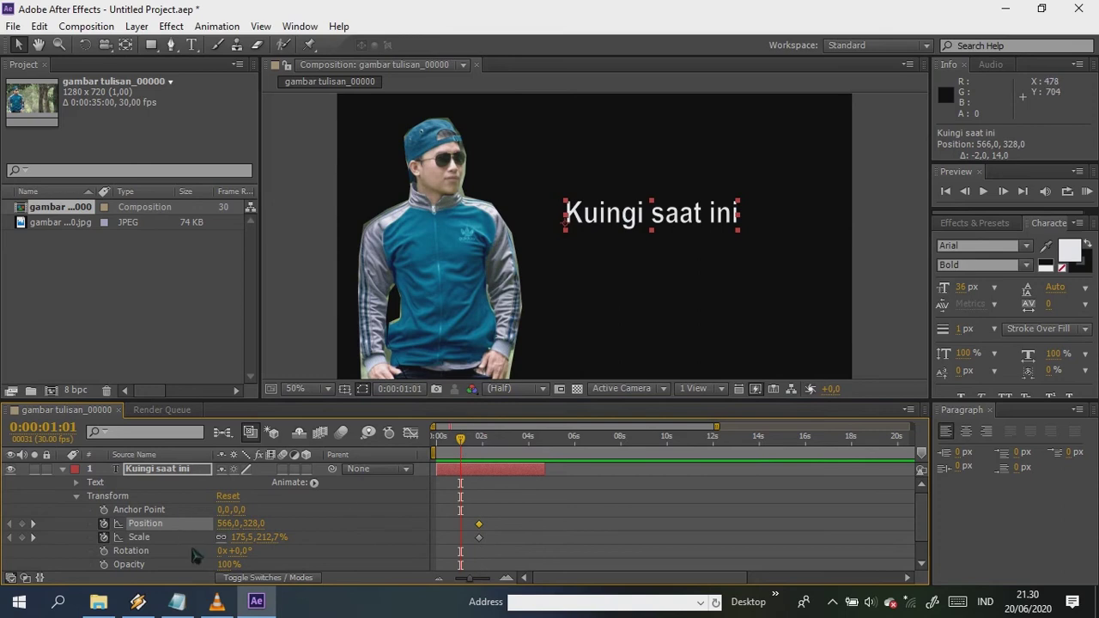
At 0:00:01:01, keyframe the lyric text at scale 136.7, 165.7% and position 328, 208, beside the man's face.
left_click_drag(266, 543, 234, 543)
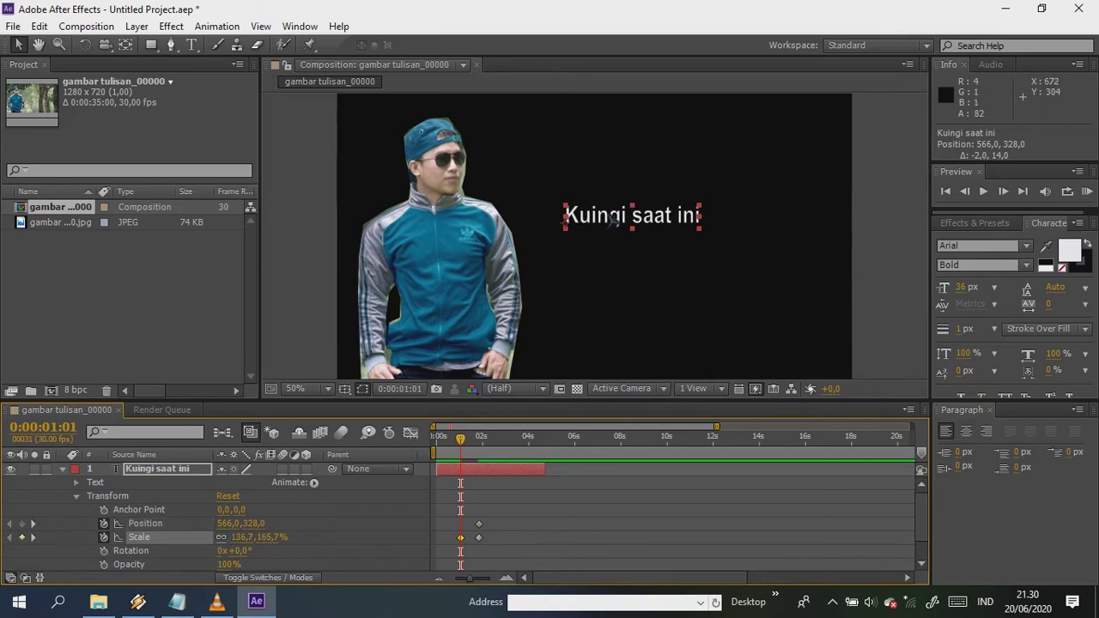
left_click_drag(610, 216, 438, 165)
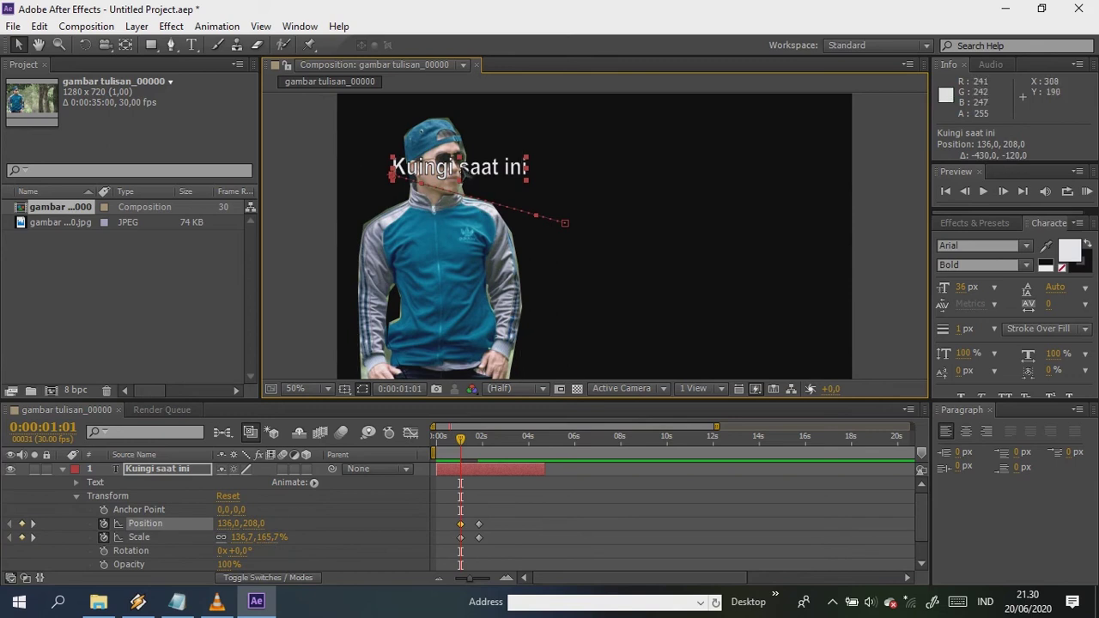
left_click_drag(463, 175, 542, 172)
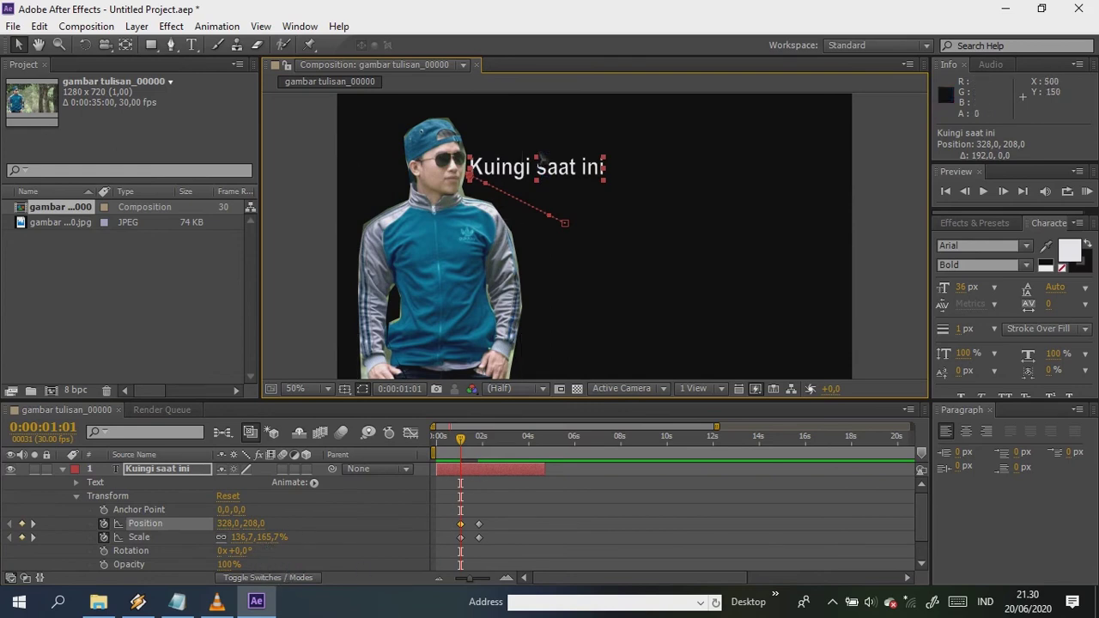
At 0:00:00:14, keyframe the lyric text outside the frame at position -360, 188 with scale 79.8, 96.7%.
left_click(448, 438)
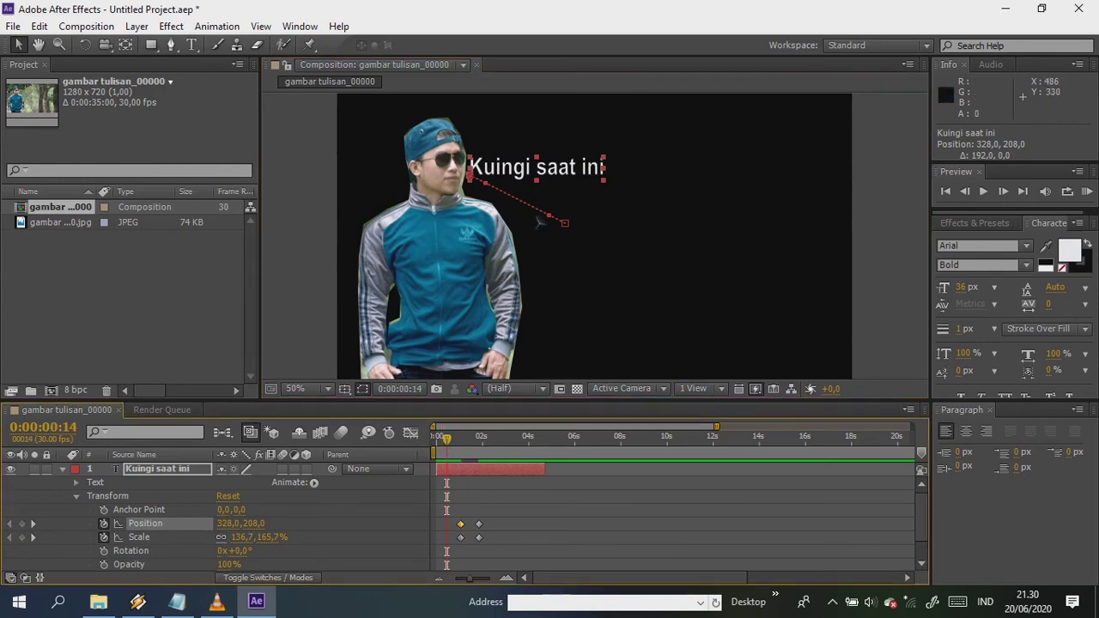
left_click_drag(520, 167, 244, 166)
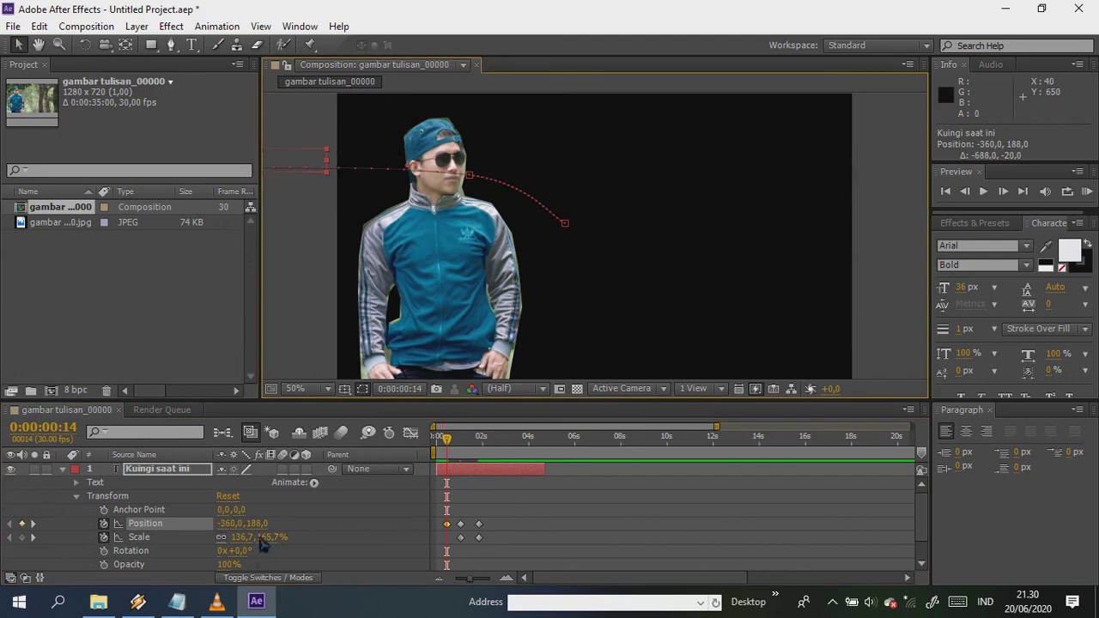
left_click_drag(263, 539, 242, 539)
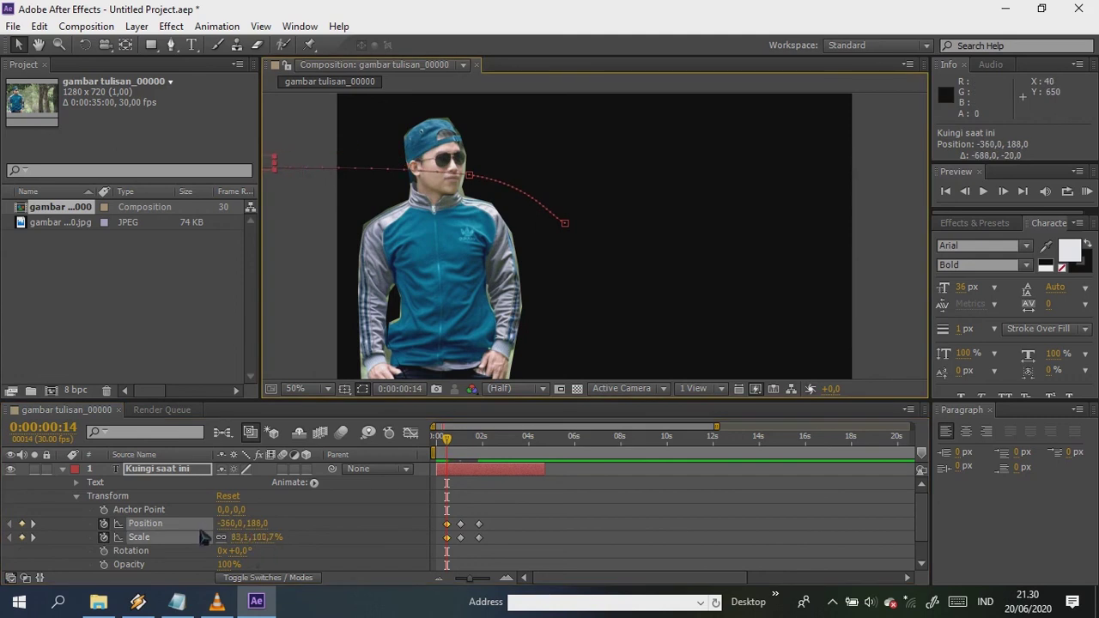
left_click(198, 537)
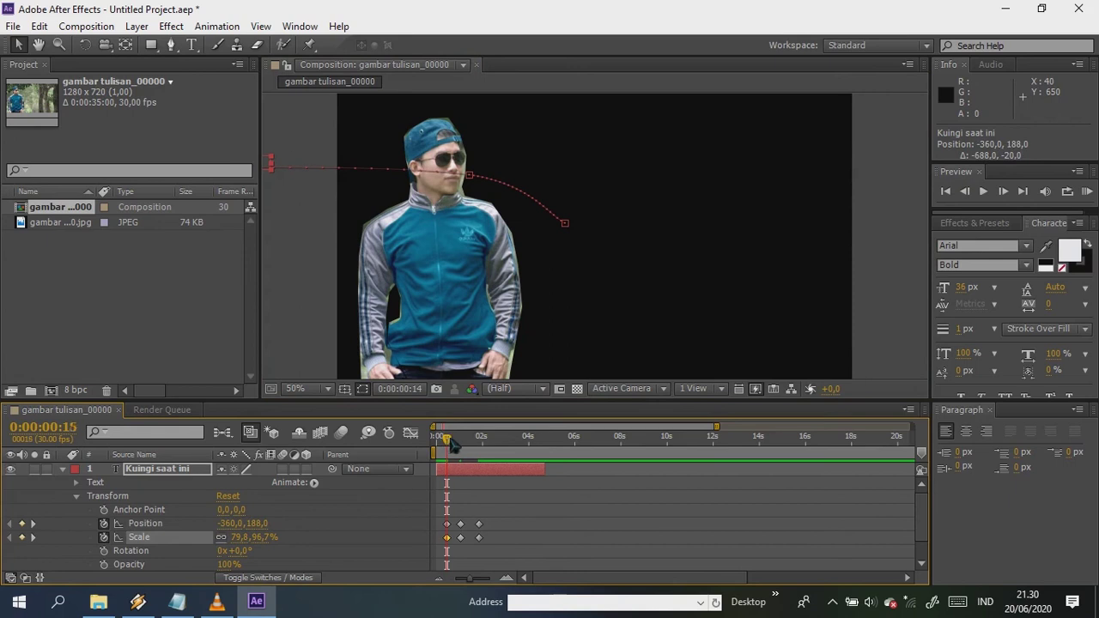
At 0:00:02:27, keyframe the lyric text at scale 209.4, 253.7%, position 566, 380 and opacity 100%.
left_click_drag(454, 441, 494, 453)
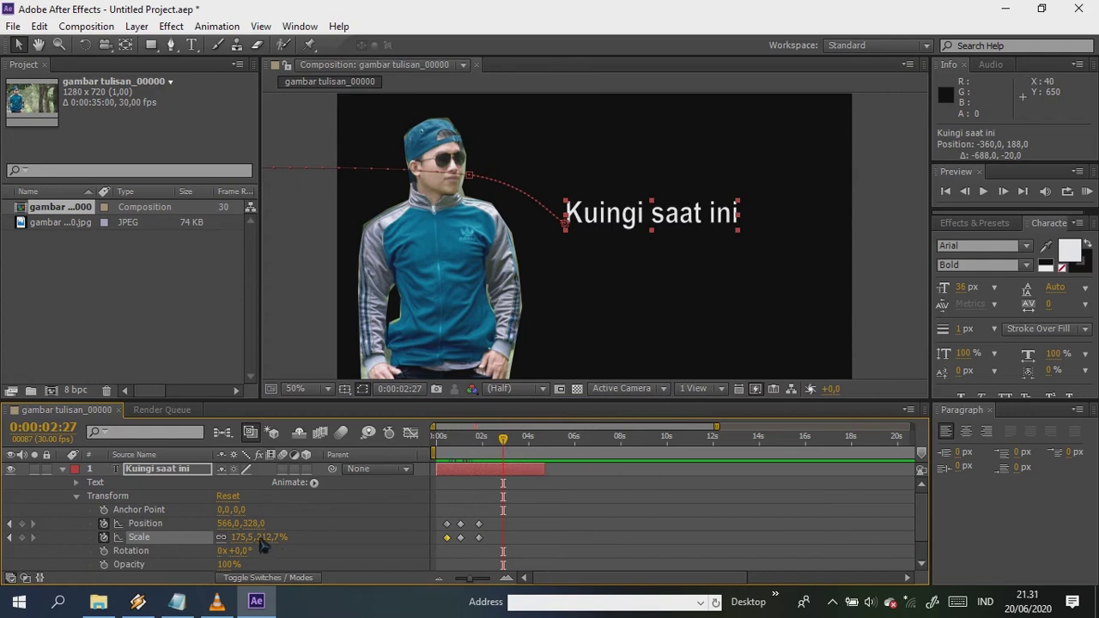
left_click_drag(277, 542, 321, 556)
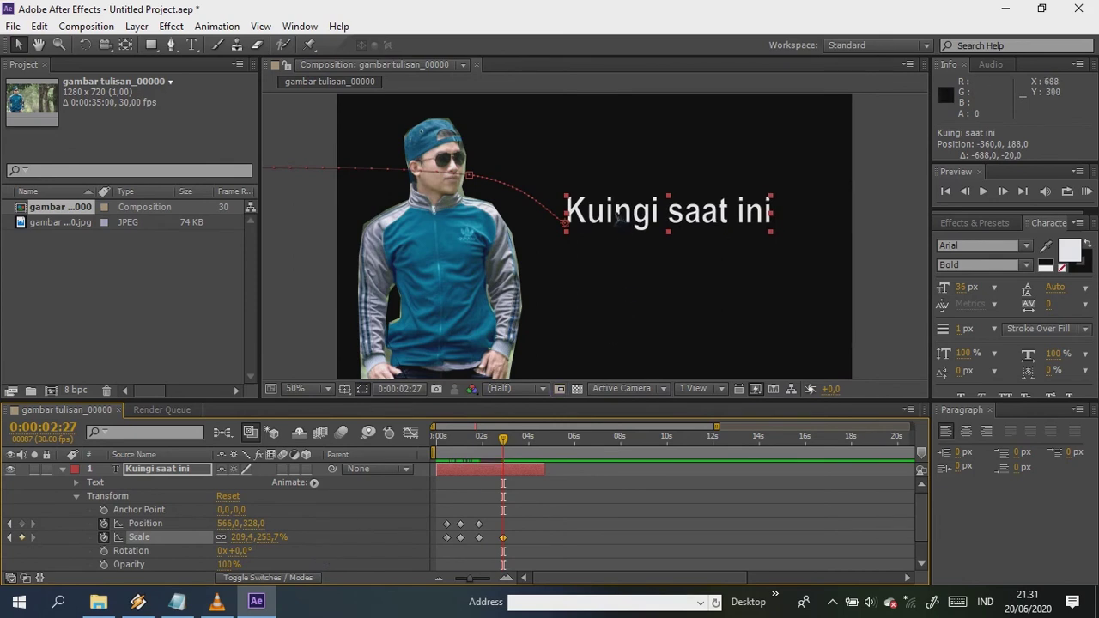
left_click_drag(616, 218, 613, 240)
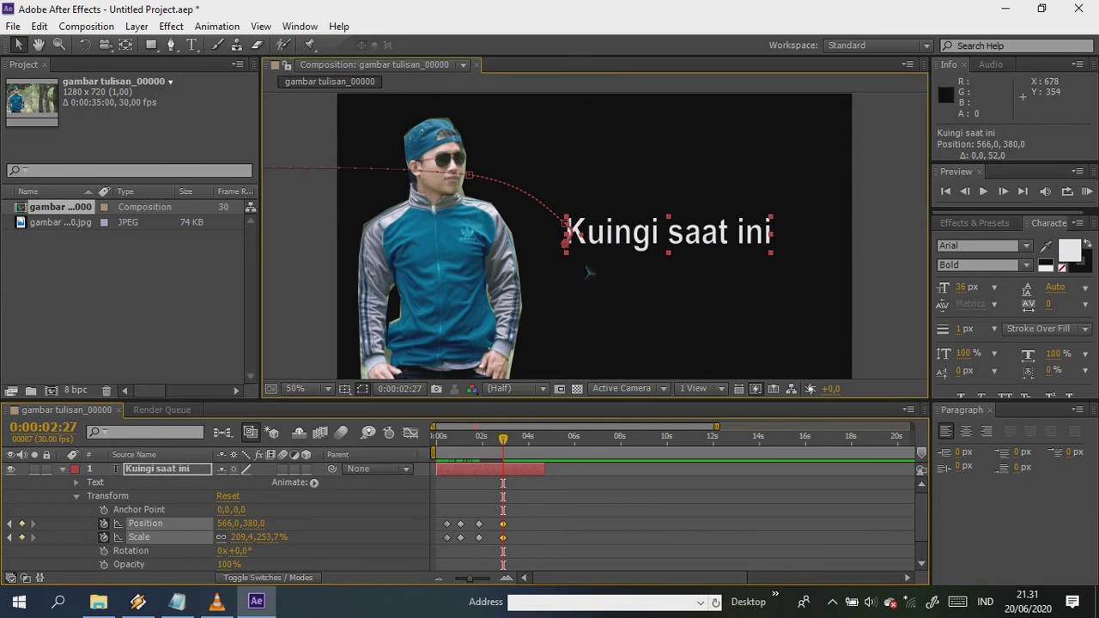
left_click(104, 564)
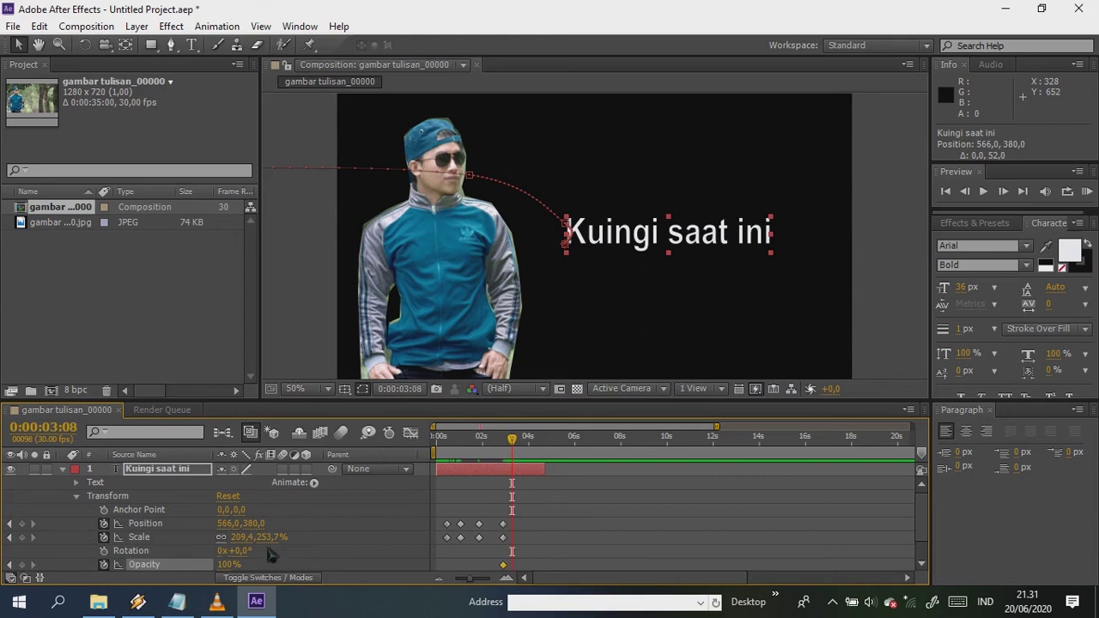
At 0:00:03:08, keyframe the lyric text at scale 230.0, 278.7%, position 528, 476 and opacity 0%.
mouse_move(269, 541)
left_mouse_down()
mouse_move(287, 544)
mouse_move(269, 554)
left_mouse_up()
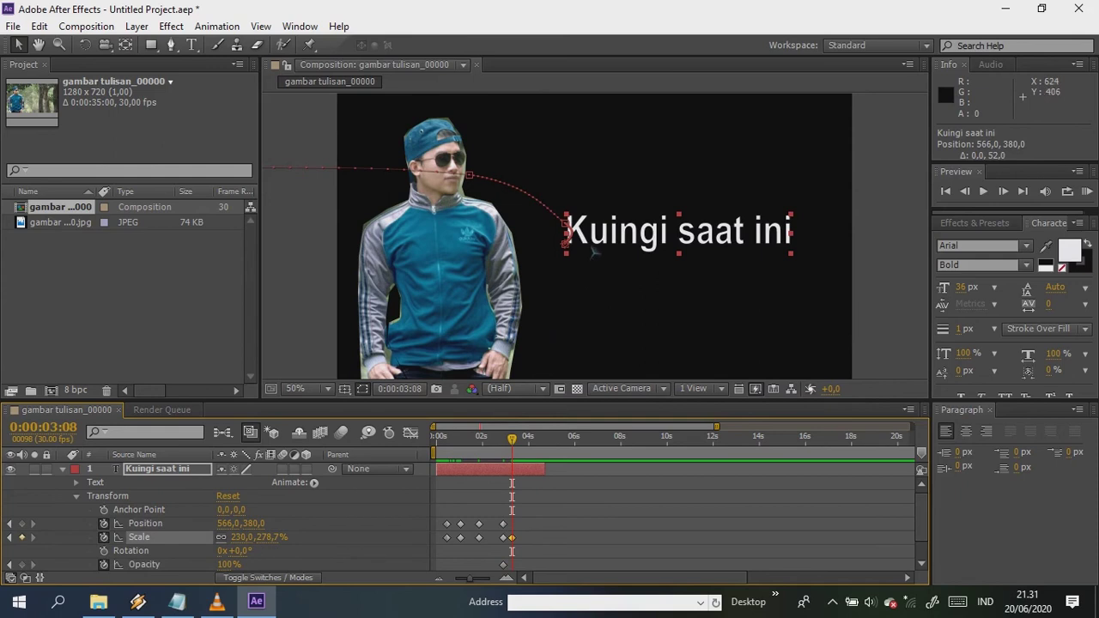
left_click_drag(594, 238, 555, 253)
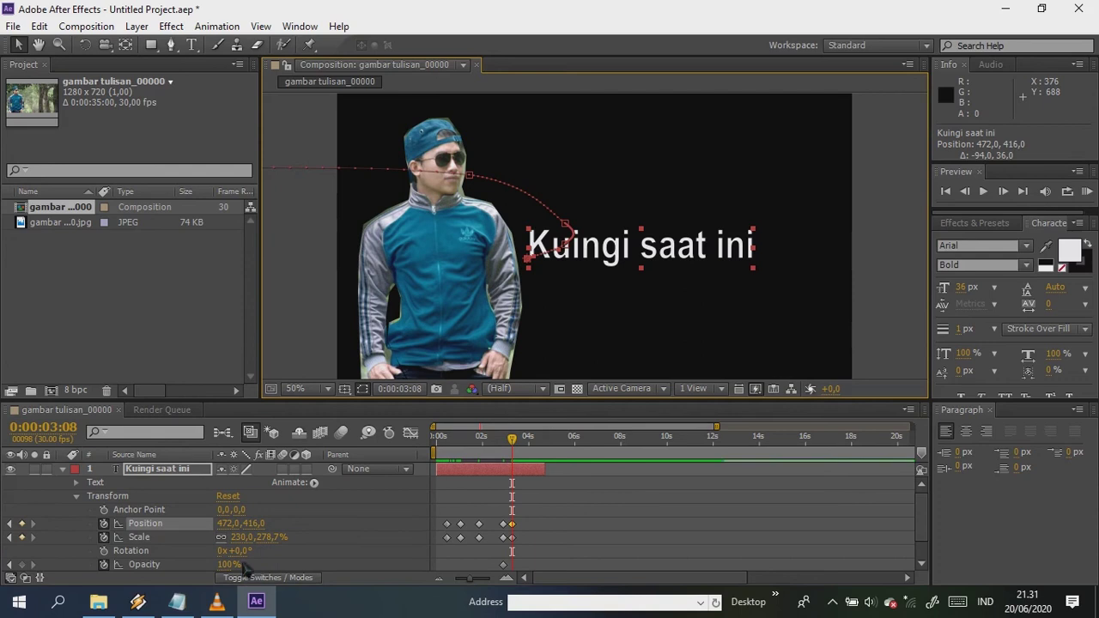
left_click_drag(225, 567, 24, 574)
left_click_drag(620, 242, 637, 263)
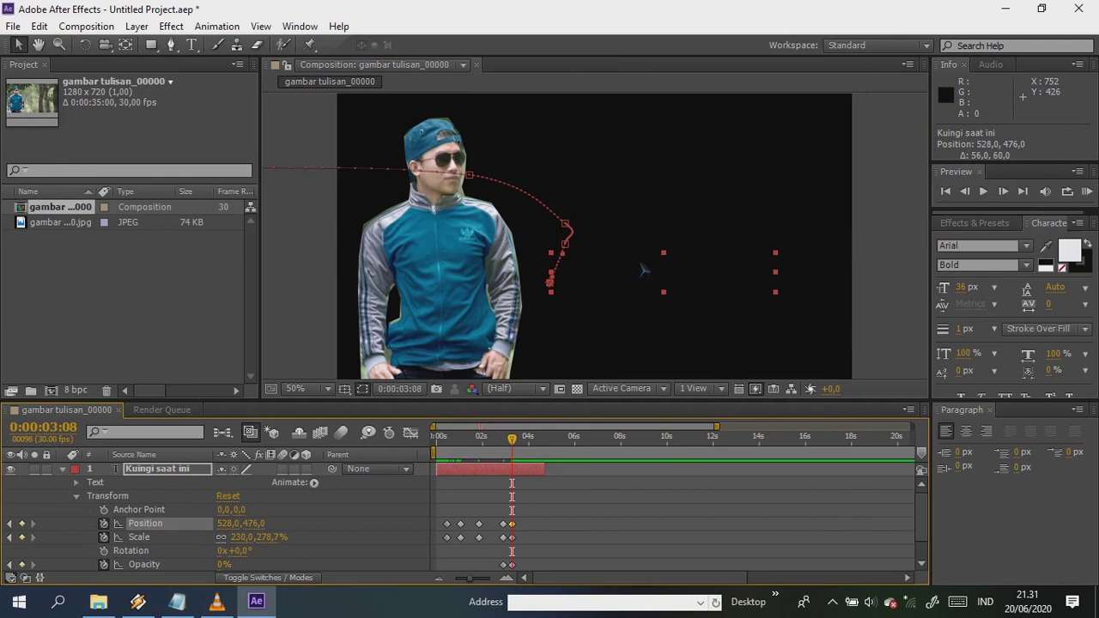
Raise the lyric layer's motion path point for the 0:00:01:25 keyframe to position 564, 266.
left_click(574, 240)
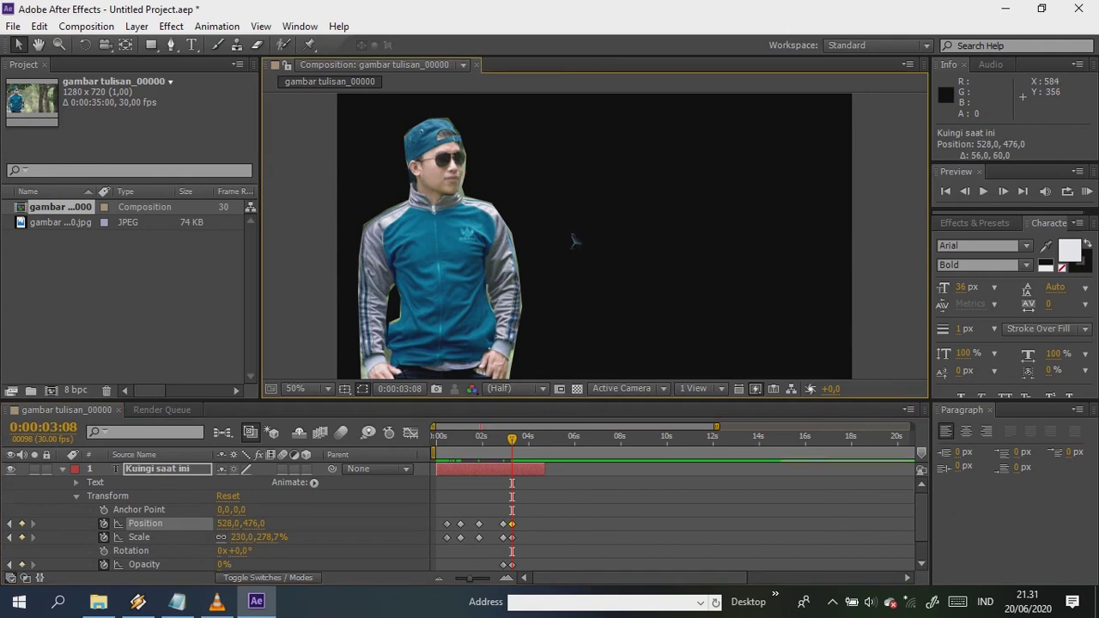
left_click(601, 275)
left_click(515, 470)
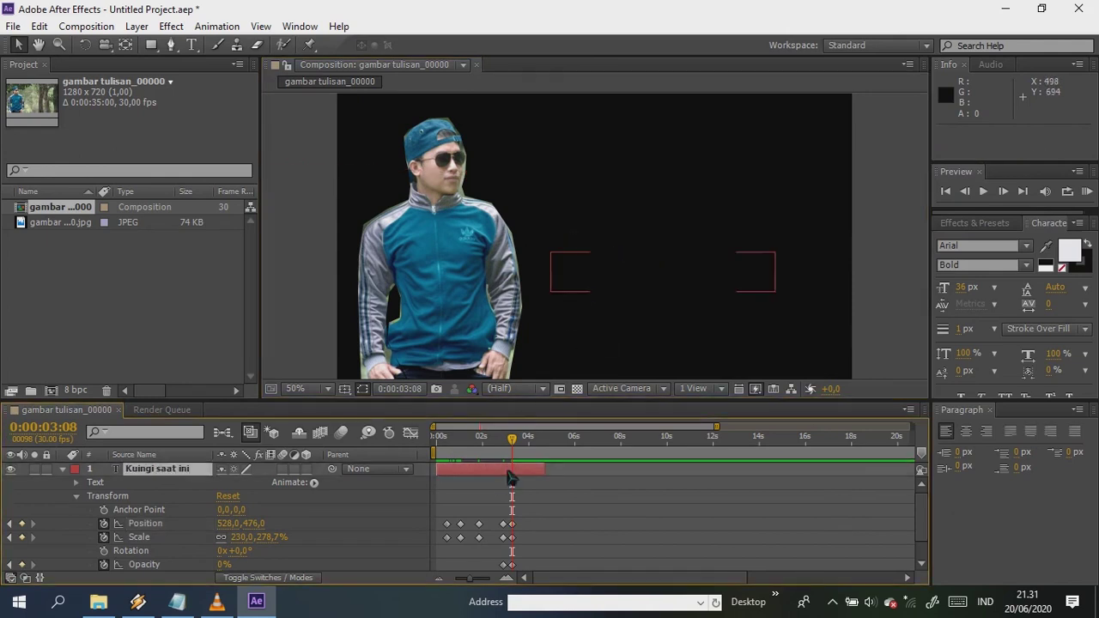
left_click_drag(568, 233, 574, 224)
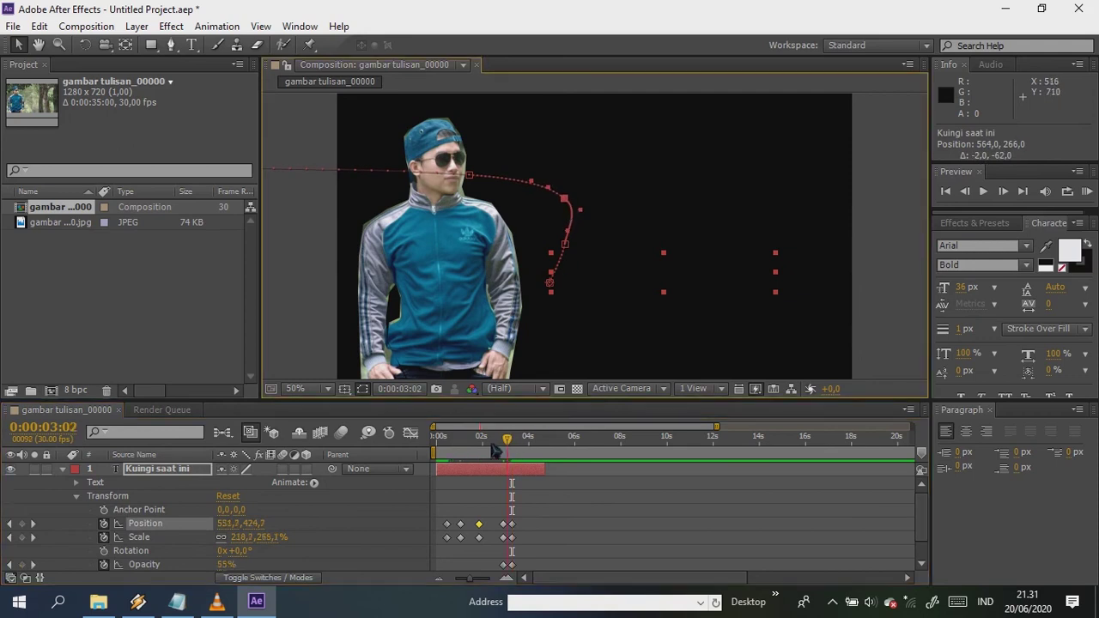
Import the LAGU INDONESIA NO COPYRIGHT music file and add it as the top layer of the composition.
mouse_move(496, 450)
left_mouse_down()
mouse_move(409, 446)
mouse_move(513, 447)
left_mouse_up()
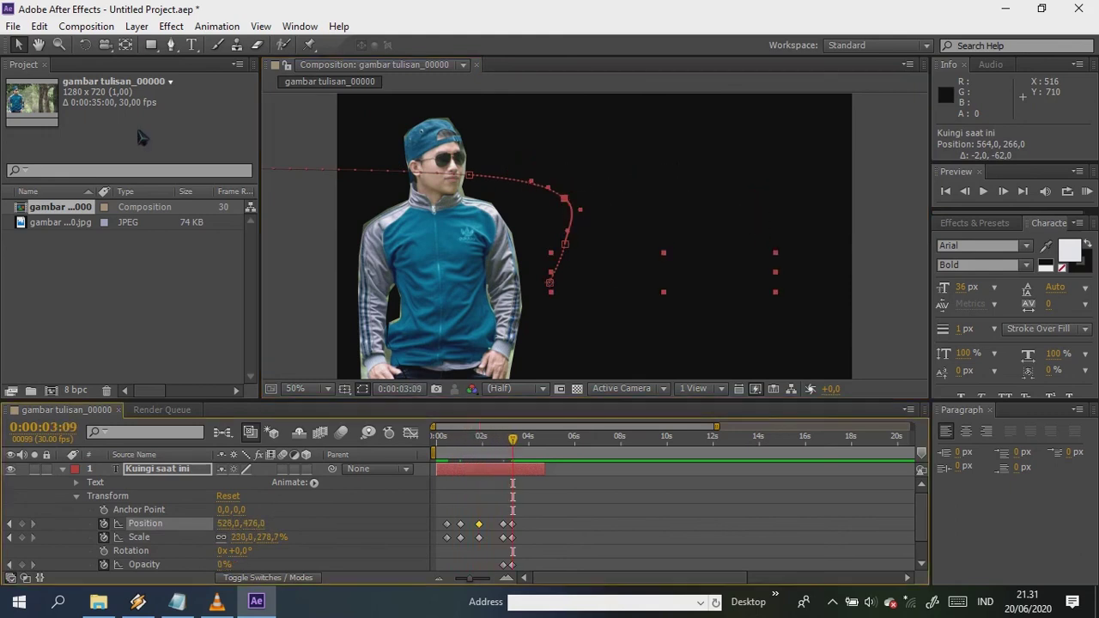
left_click(13, 26)
mouse_move(219, 212)
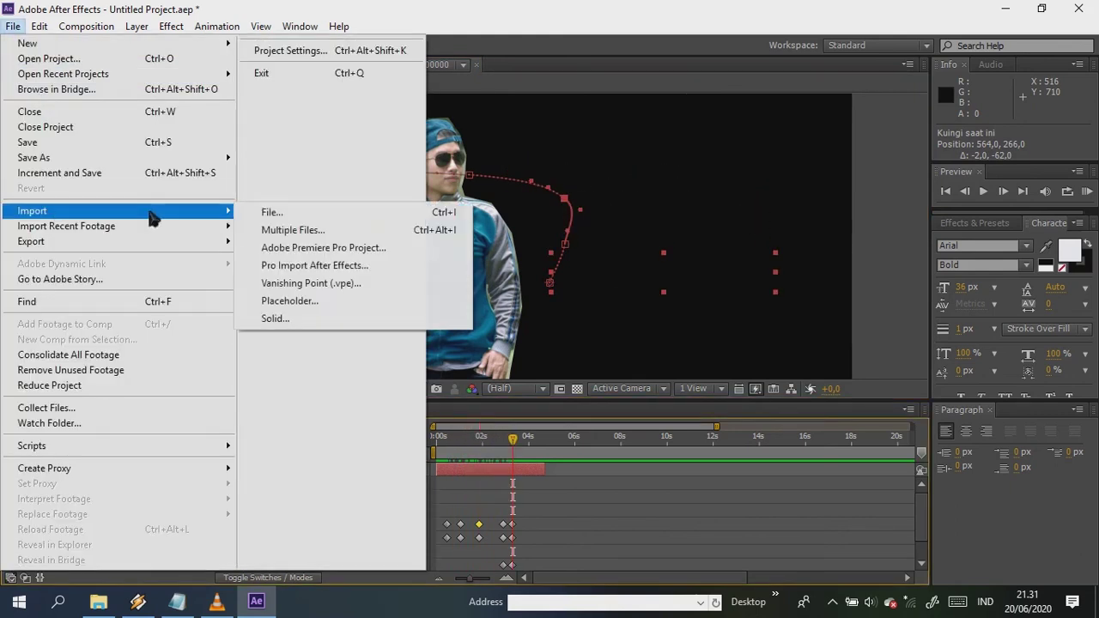
left_click(449, 214)
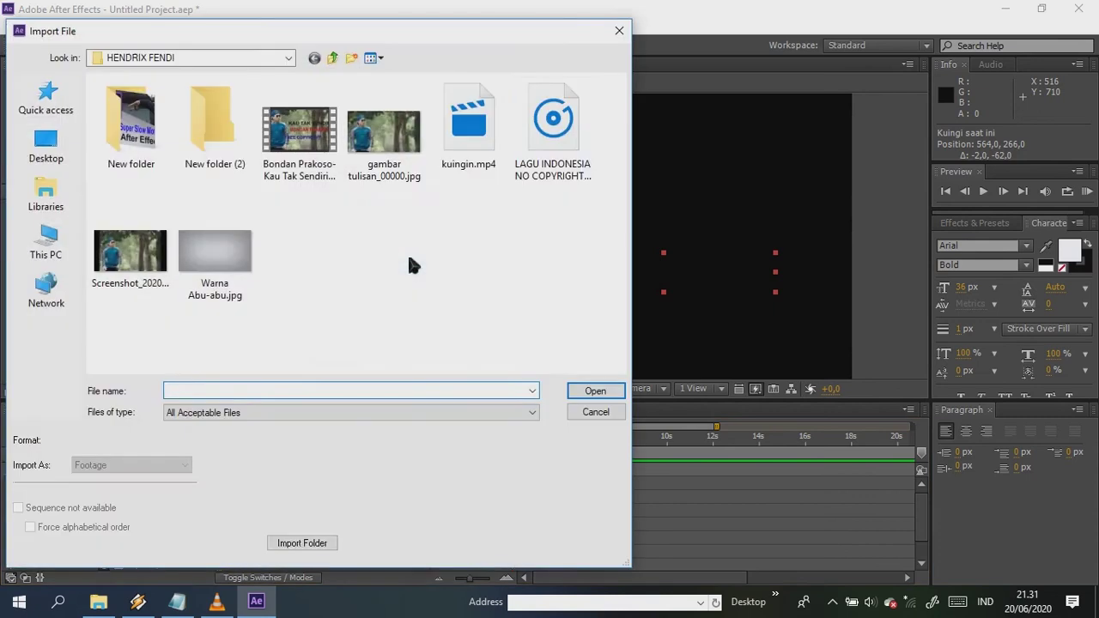
double_click(527, 132)
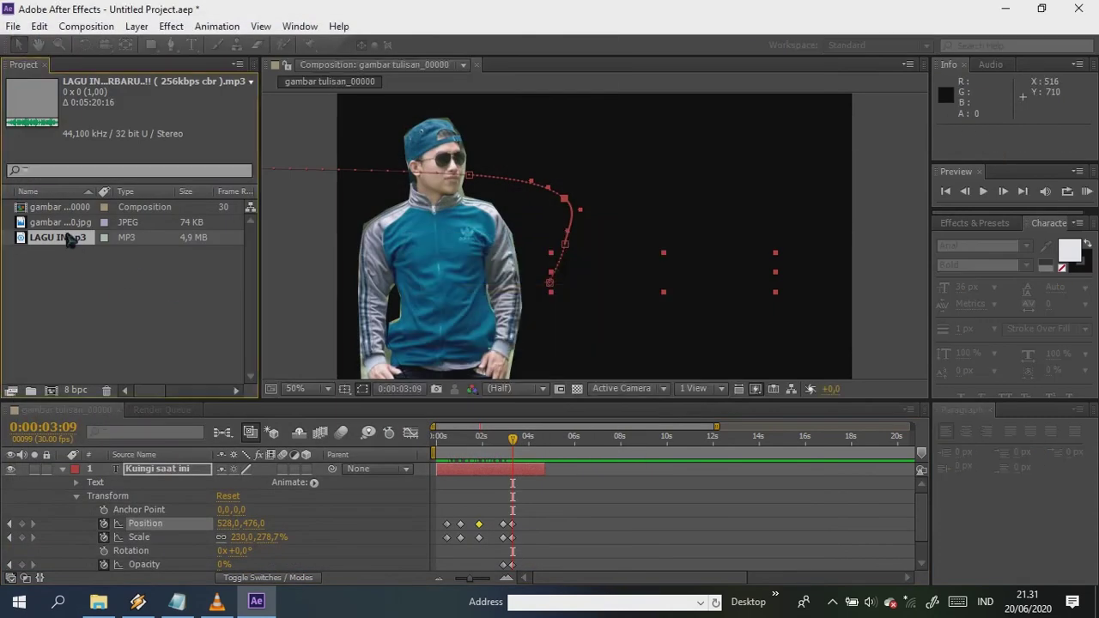
left_click_drag(57, 237, 110, 469)
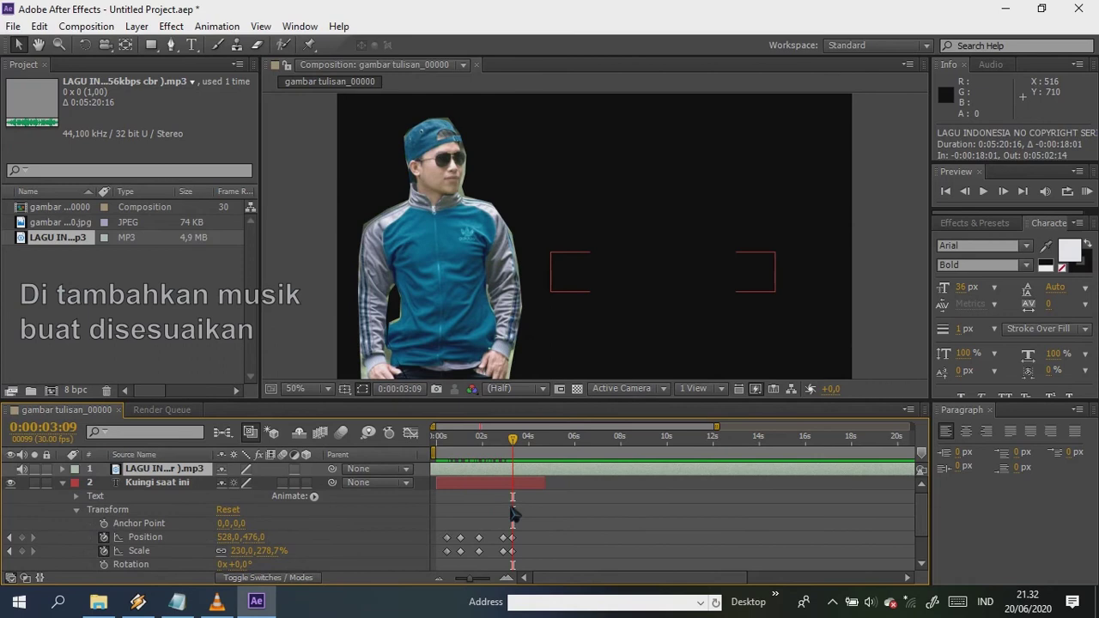
Play an audio preview of the added music layer.
key("KP_Decimal")
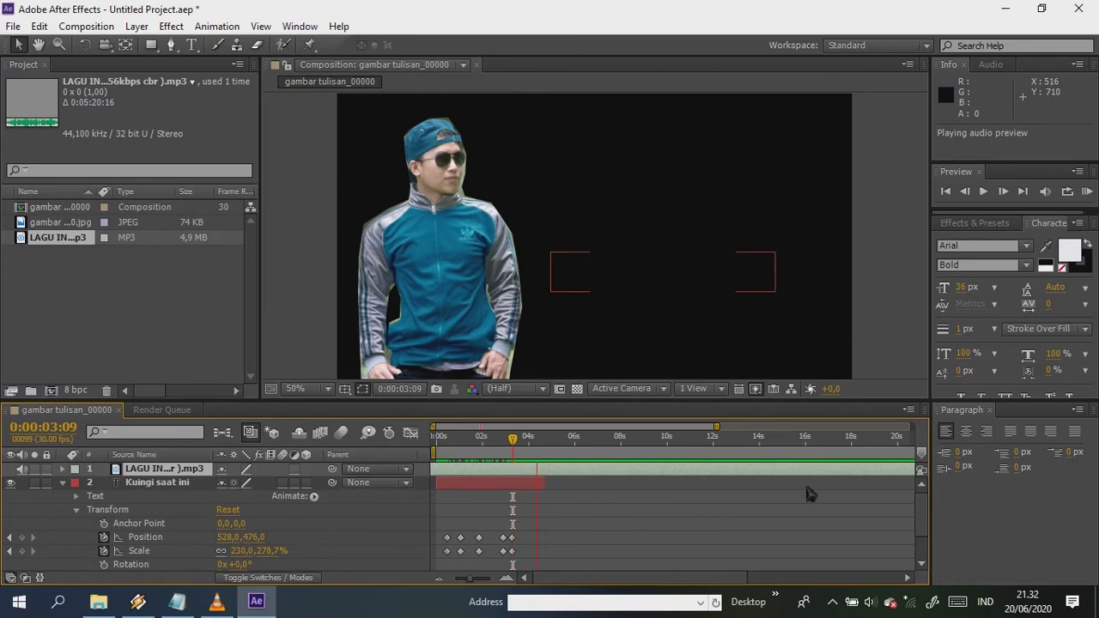
key("KP_Decimal")
left_click_drag(513, 440, 428, 449)
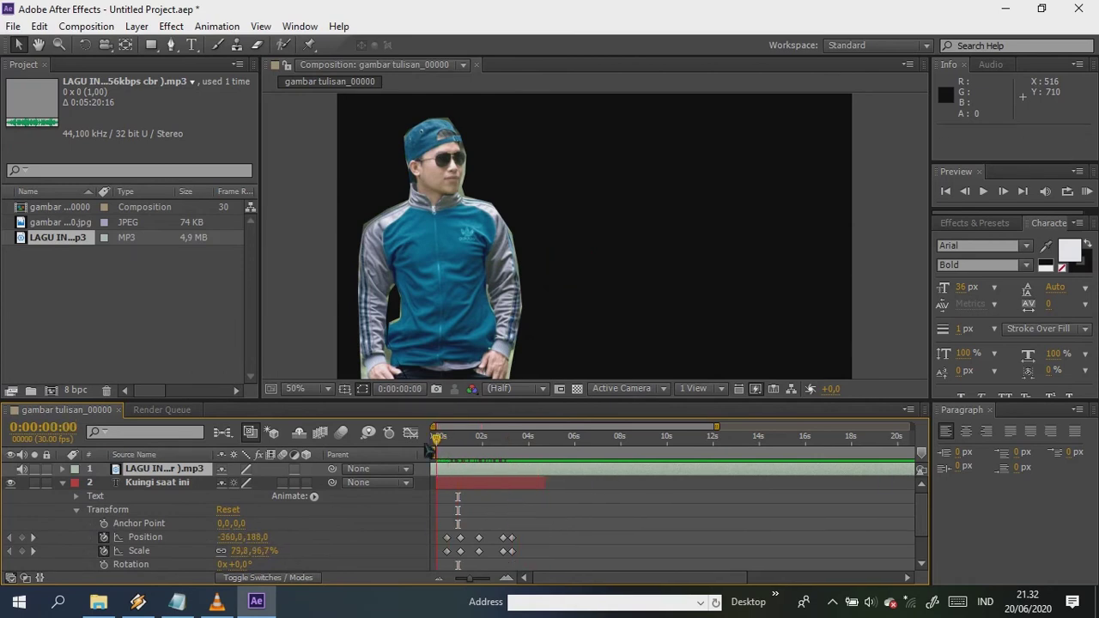
double_click(466, 469)
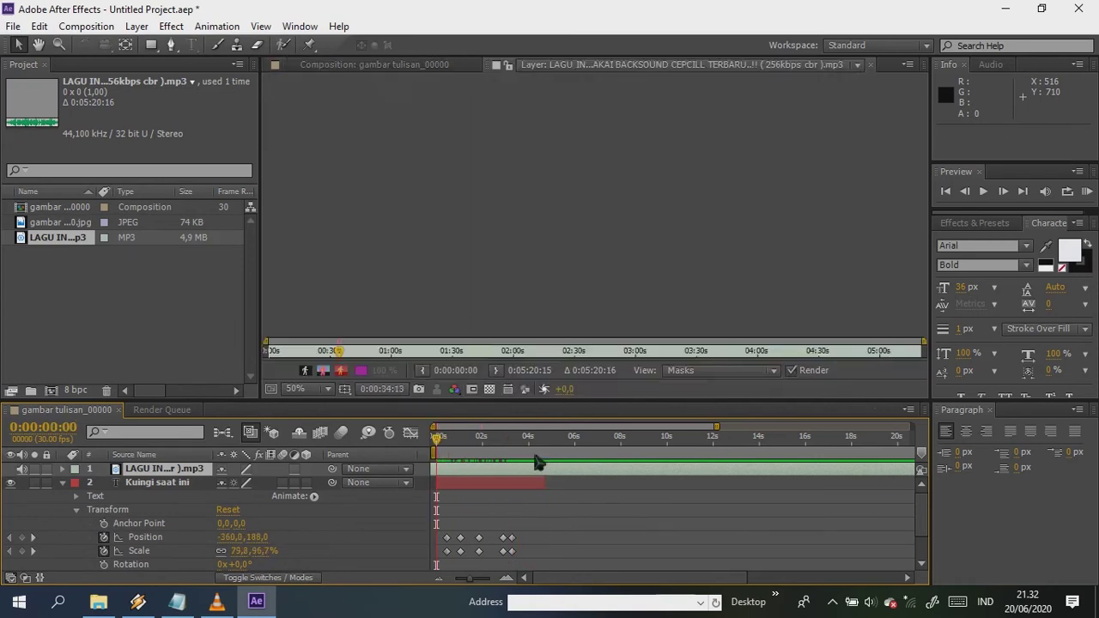
Duplicate the "Kuingi saat ini" lyric layer and shift one copy to start at 0:00:01:04.
left_click(507, 483)
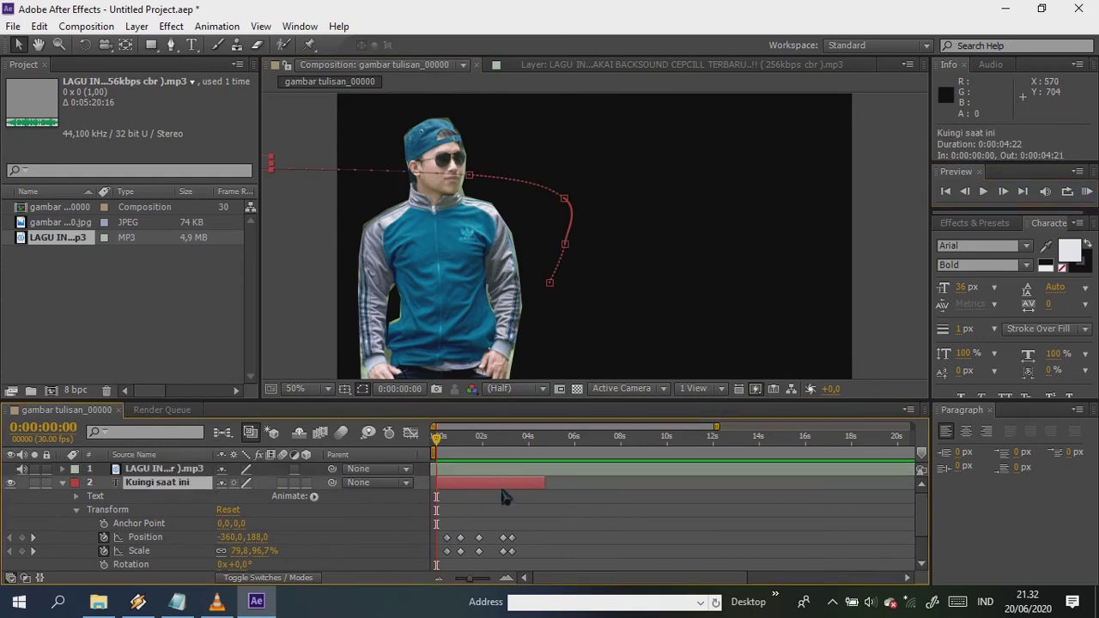
left_click(63, 482)
left_click_drag(436, 440, 503, 459)
key("ctrl+d")
left_click_drag(472, 497, 498, 497)
Copy the second lyric line from Notepad and replace the shifted copy's text with "Engkau ada disini".
left_click(177, 602)
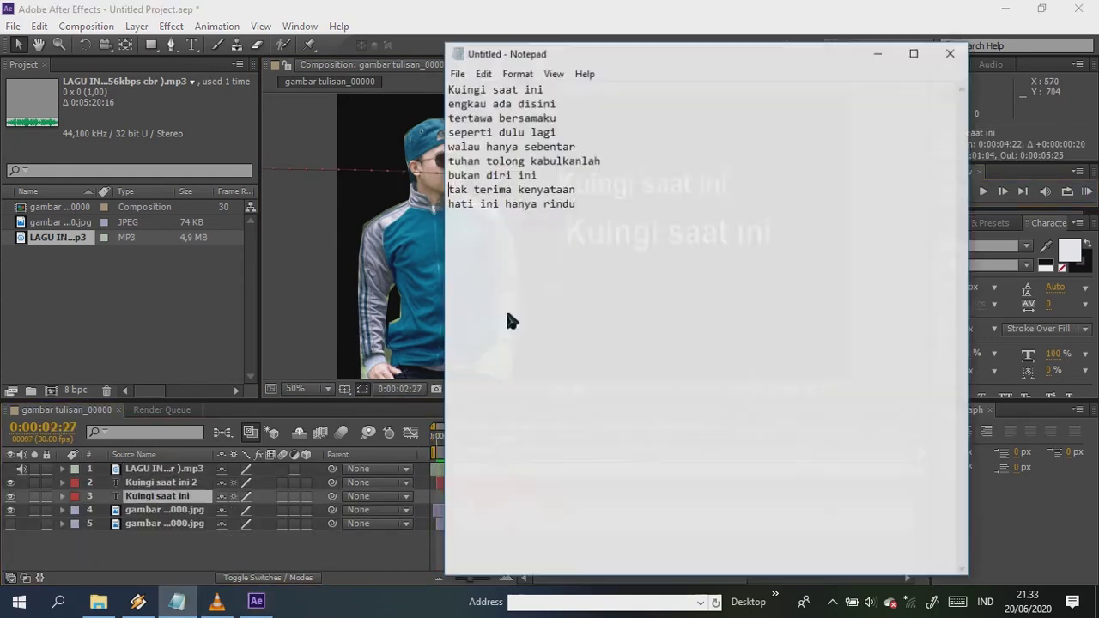
left_click_drag(451, 96, 563, 102)
key("ctrl+c")
left_click(880, 54)
left_click(191, 44)
triple_click(622, 189)
key("ctrl+v")
left_click(570, 186)
key("BackSpace")
type("E")
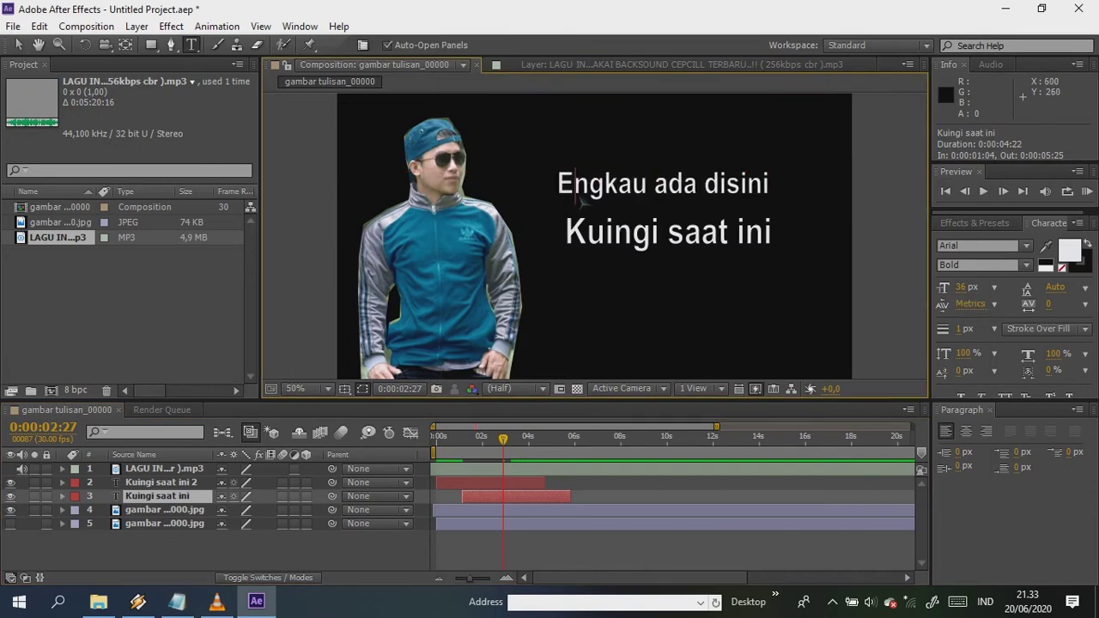
Preview the two lyric lines together and move the "Engkau ada disini" layer later on the timeline.
left_click(19, 45)
left_click_drag(504, 440, 444, 455)
left_click(1088, 193)
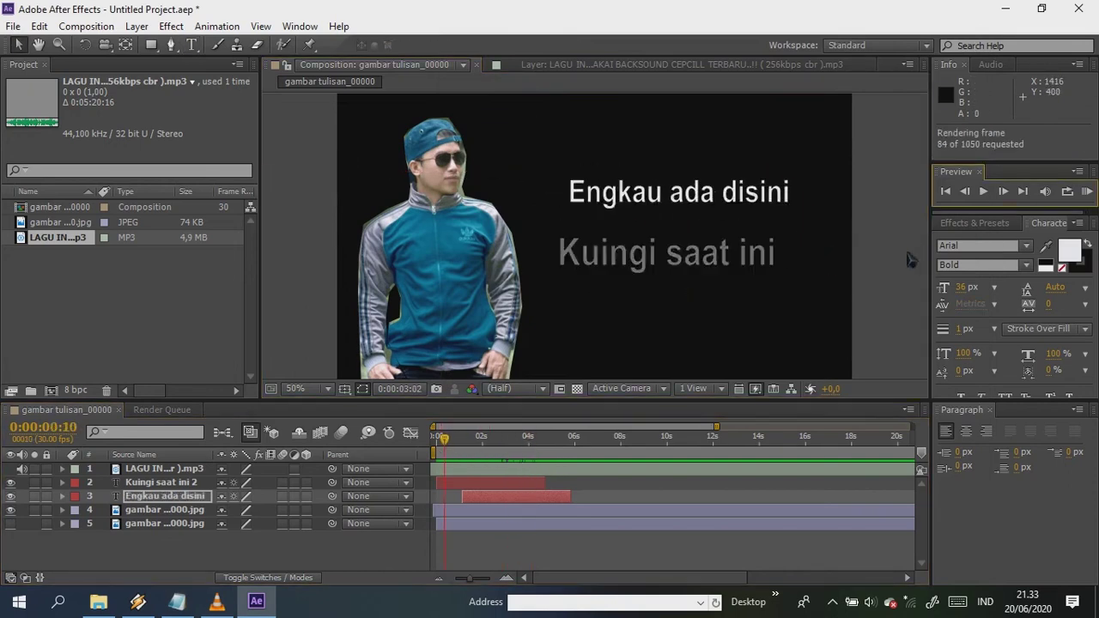
left_click_drag(551, 441, 534, 468)
mouse_move(524, 498)
left_mouse_down()
mouse_move(541, 502)
mouse_move(520, 532)
mouse_move(538, 498)
left_mouse_up()
Move the first lyric layer's last two sets of position, scale and opacity keyframes later to delay its fade-out.
left_click(161, 483)
left_click(62, 483)
scroll(495, 497, "down", 1)
scroll(495, 499, "down", 3)
left_click_drag(922, 532, 923, 515)
left_click_drag(534, 441, 540, 447)
left_click_drag(516, 512, 547, 567)
left_click_drag(538, 506, 541, 505)
left_click_drag(541, 441, 453, 464)
left_click_drag(923, 532, 922, 507)
Duplicate the first lyric layer and shift one copy to start at 0:00:00:23.
left_click(478, 484)
key("ctrl+d")
left_click_drag(468, 499, 486, 501)
left_click_drag(454, 441, 480, 442)
Switch to Notepad, capitalize the first letter of every lyric line and copy the line "Engkau ada disini".
key("alt+Tab")
left_click(460, 97)
key("BackSpace")
type("E")
key("Down")
key("BackSpace")
type("Tertawa bersamaku")
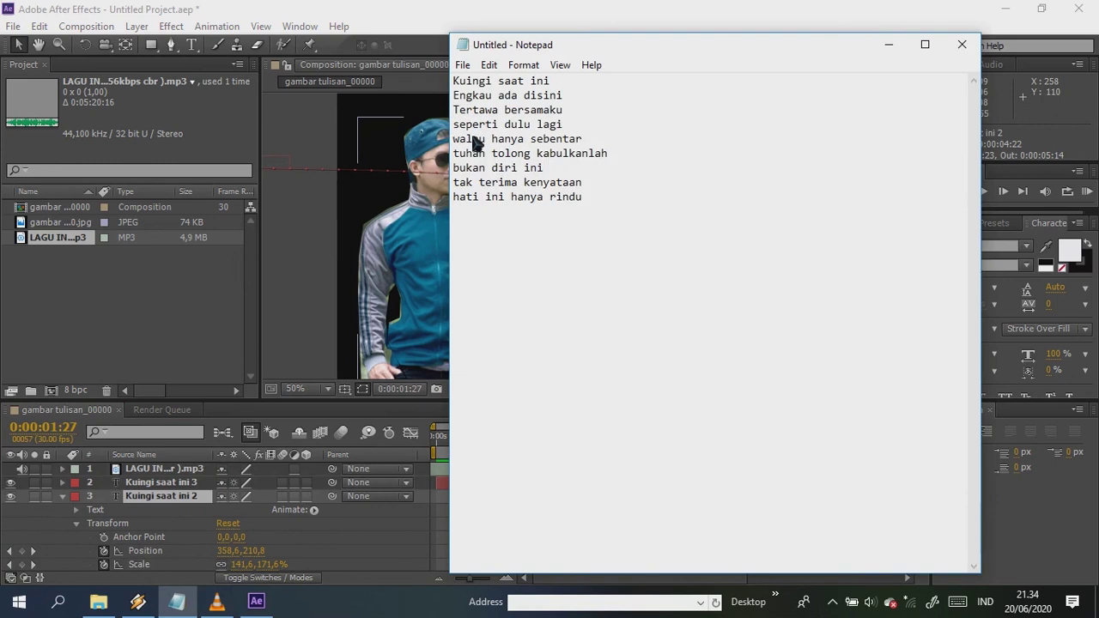
key("BackSpace")
type("W")
left_click(461, 151)
key("BackSpace")
type("T")
left_click(462, 169)
key("BackSpace")
type("B")
left_click_drag(564, 96, 455, 97)
key("ctrl+c")
Switch back to After Effects and replace the shifted copy's text with "Engkau ada disini".
key("alt+Tab")
double_click(498, 497)
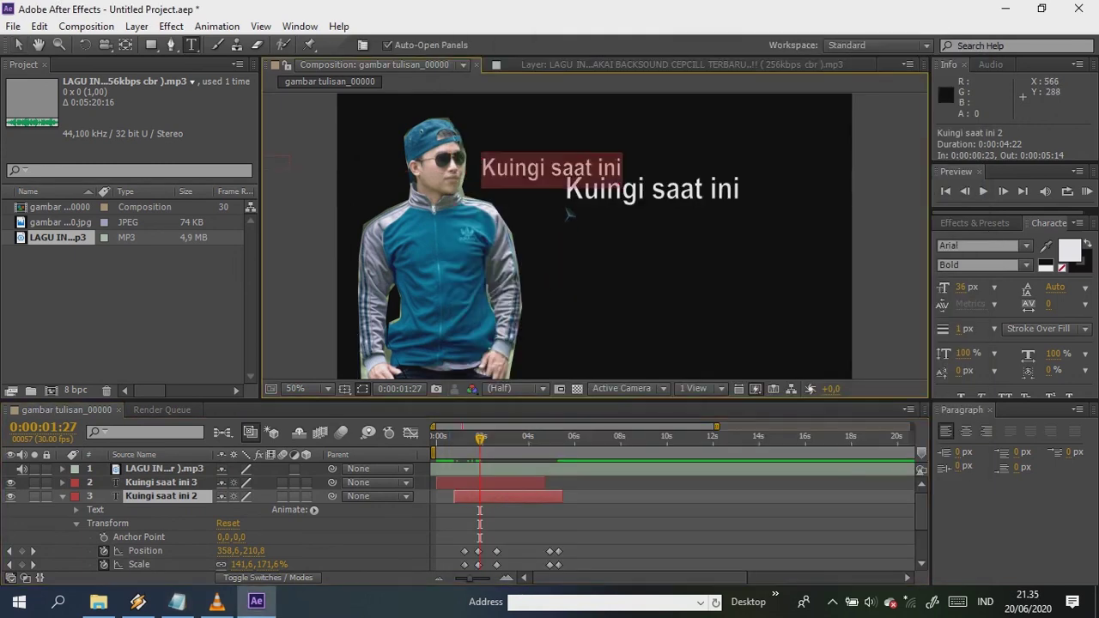
key("ctrl+v")
mouse_move(482, 443)
left_mouse_down()
mouse_move(542, 447)
mouse_move(487, 434)
mouse_move(496, 441)
left_mouse_up()
left_click(62, 497)
Move the "Engkau ada disini" layer later and the first lyric layer slightly earlier, and preview the timing.
left_click(531, 512)
key("Delete")
left_click_drag(502, 496, 514, 496)
left_click_drag(504, 444, 538, 452)
left_click_drag(513, 485, 507, 486)
left_click(1087, 192)
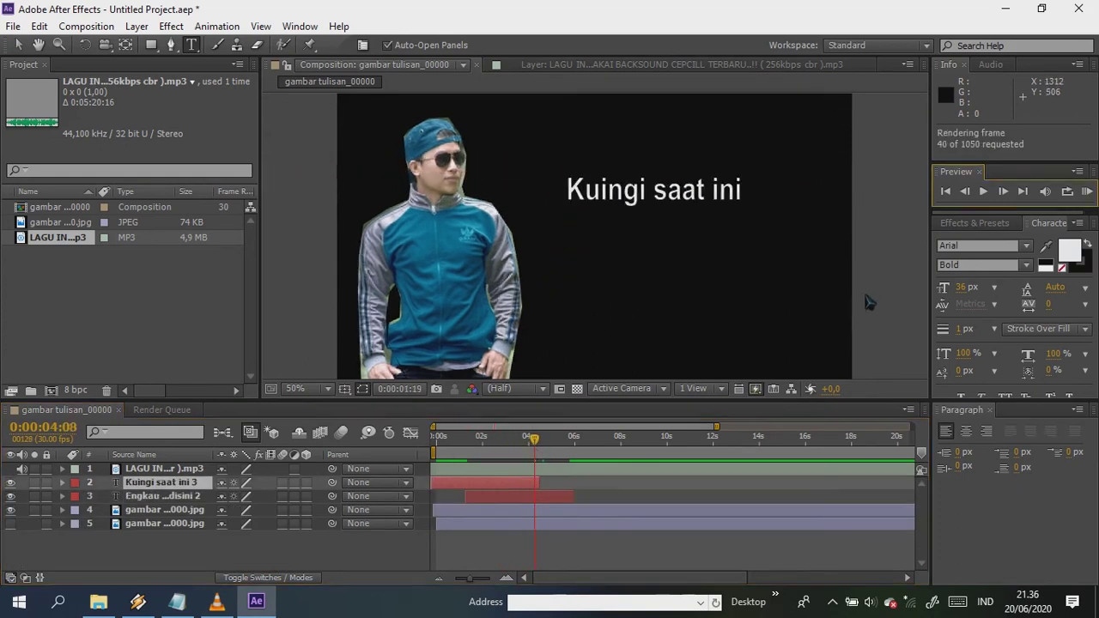
Correct the first lyric line's text to "Kuingin saat ini".
left_click(177, 601)
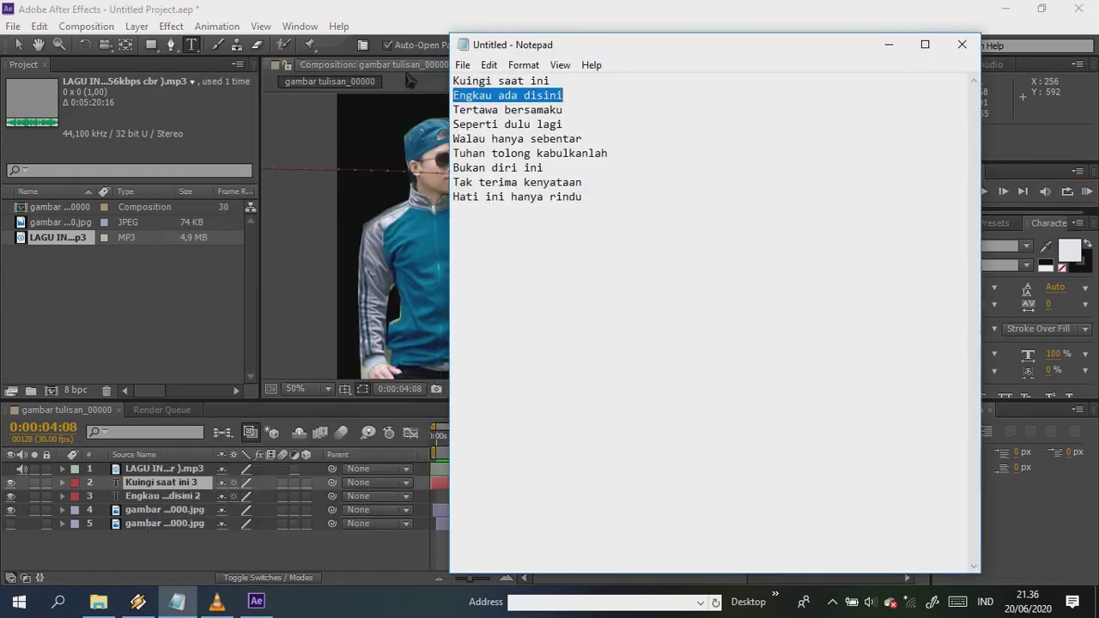
left_click(491, 86)
left_click(889, 45)
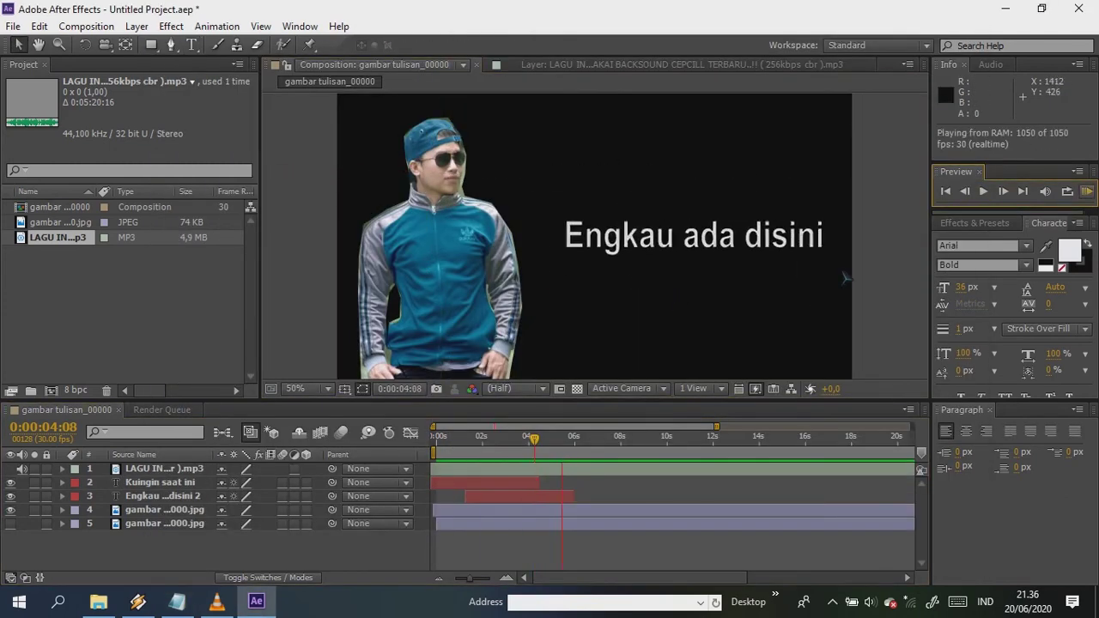
Shift both lyric layers later on the timeline, starting the "Kuingin saat ini" layer at 0:00:00:08.
left_click(491, 498)
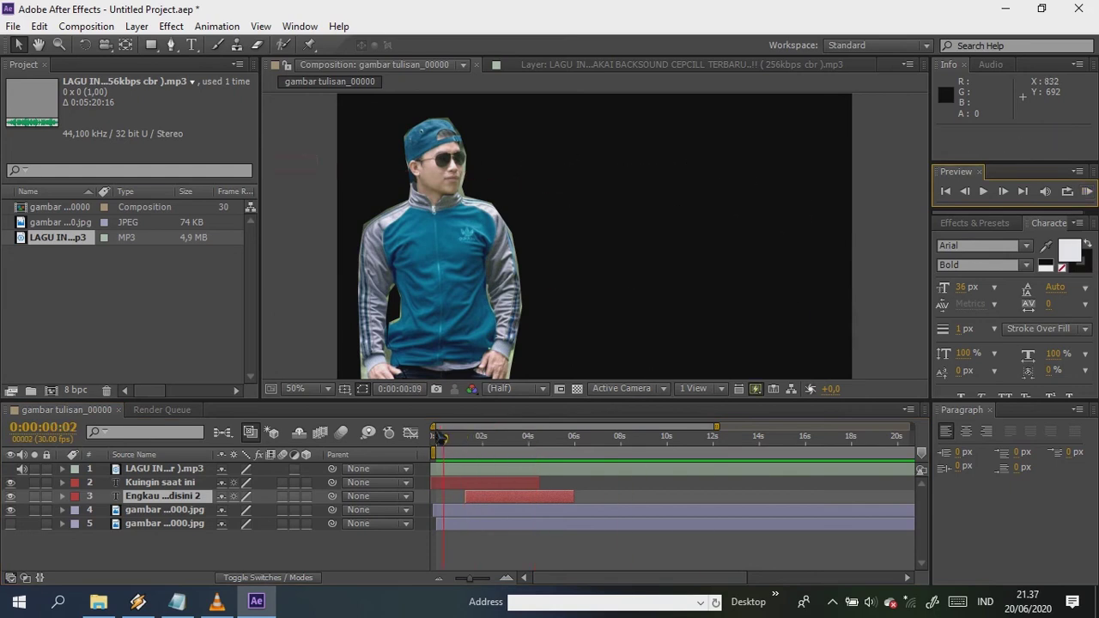
left_click(169, 563)
key("ctrl+a")
mouse_move(454, 510)
left_mouse_down()
mouse_move(464, 510)
mouse_move(462, 524)
left_mouse_up()
left_click(256, 553)
left_click(467, 484)
left_click(469, 513)
left_click(493, 526, "shift")
Move the "Kuingin saat ini" layer's fourth position and scale keyframes earlier, ahead of the fade-out, and preview the animation.
left_click_drag(434, 440, 518, 456)
left_click(451, 483)
left_click(63, 483)
scroll(445, 515, "down", 1)
left_click_drag(530, 515, 507, 526)
left_click_drag(516, 440, 557, 468)
left_click(542, 480)
key("KP_0")
left_click(363, 536)
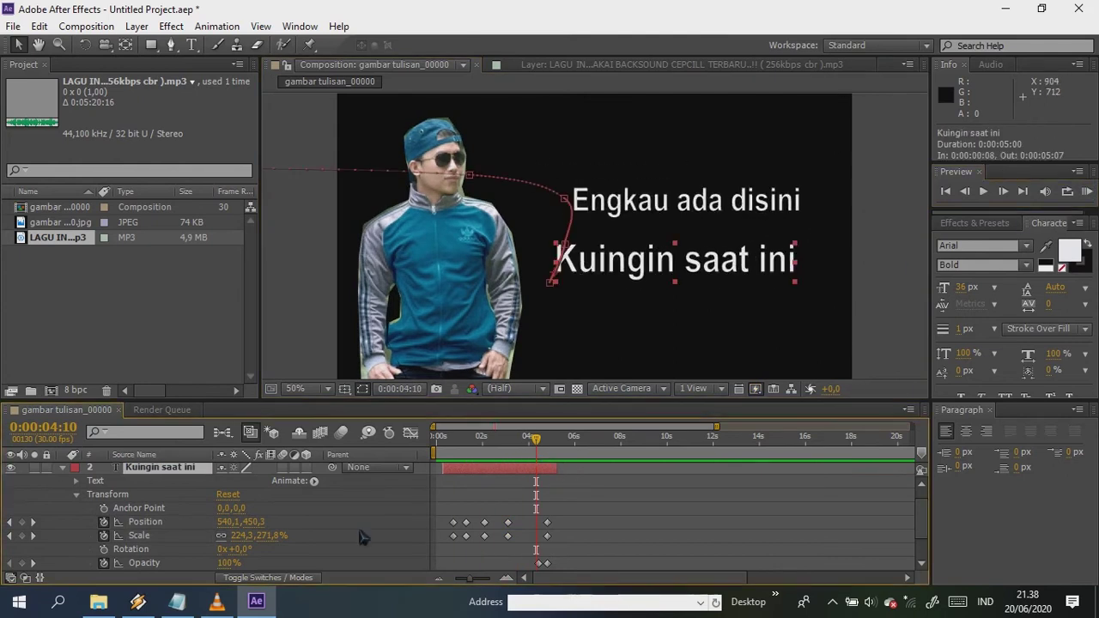
Delete the "Engkau ada disini" lyric layer.
left_click(71, 469)
left_click(509, 501)
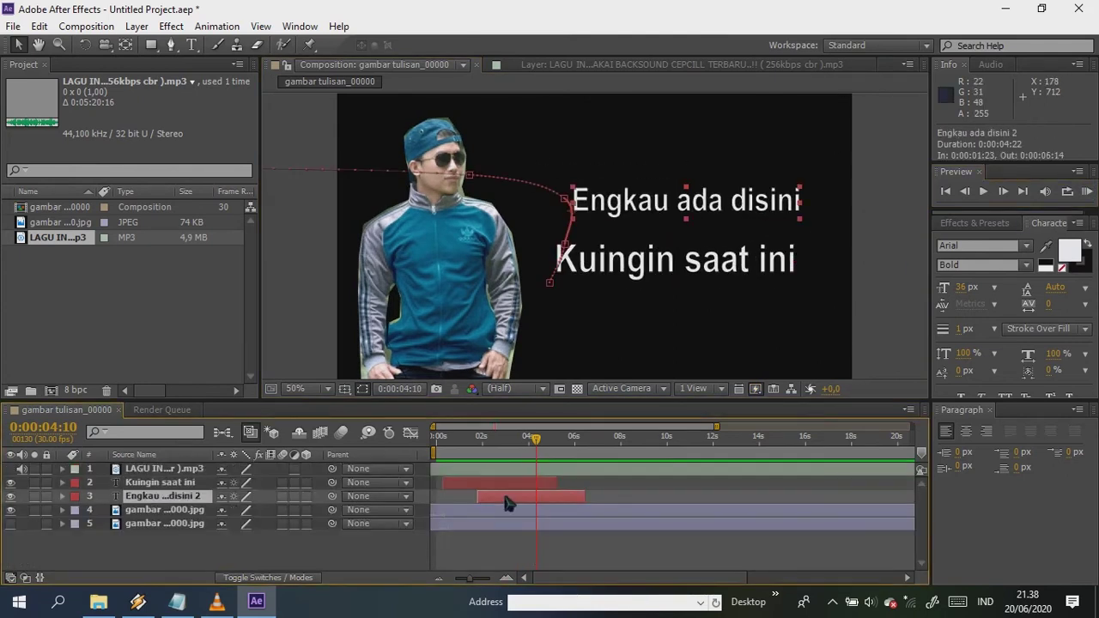
key("Delete")
Move the "Kuingin saat ini" layer's first position and scale keyframes to 0:00:00:10.
left_click(547, 488)
left_click(62, 483)
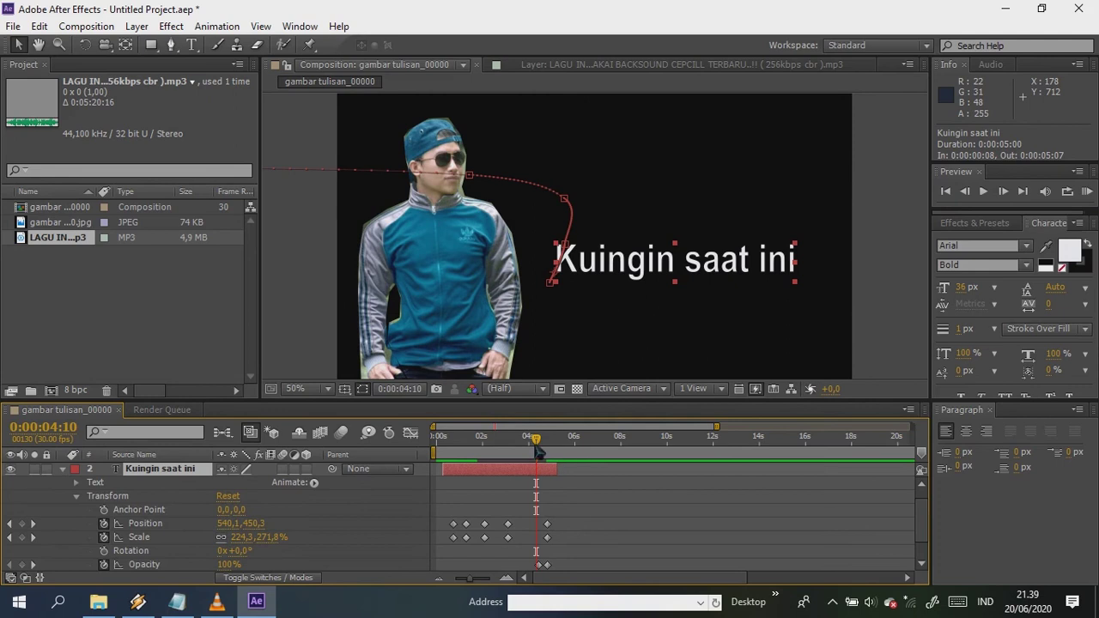
left_click_drag(536, 443, 541, 445)
left_click_drag(455, 453, 452, 453)
triple_click(506, 578)
left_click_drag(548, 507, 570, 550)
left_click_drag(559, 537, 493, 537)
left_click_drag(568, 452, 493, 450)
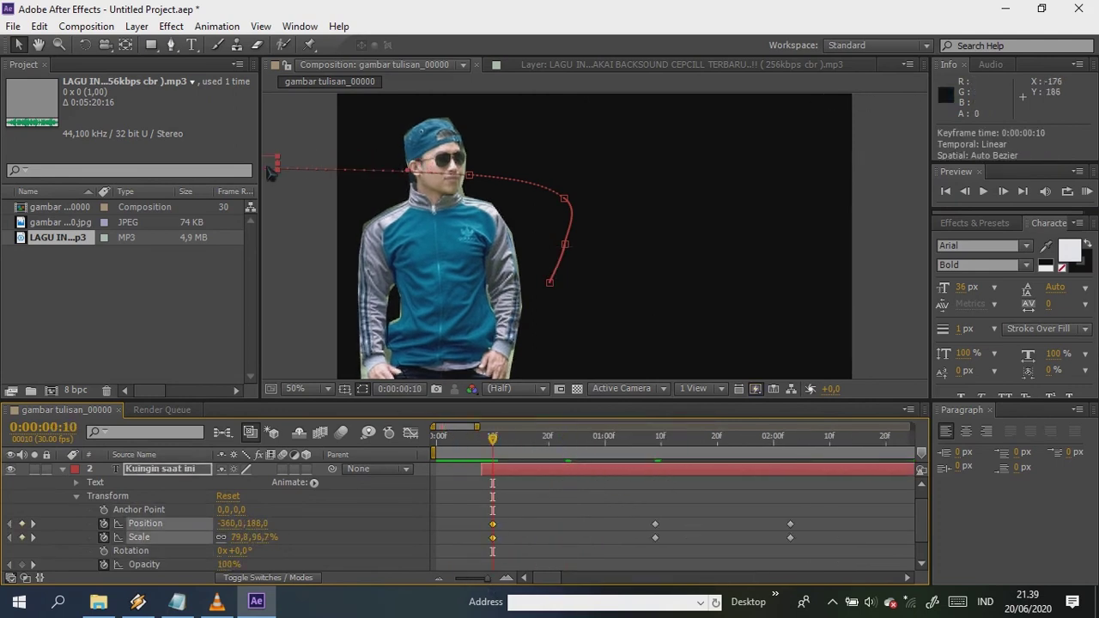
Lower the starting point of the "Kuingin saat ini" layer's motion path outside the frame and preview the animation.
left_click_drag(273, 164, 334, 176)
left_click(492, 525)
left_click_drag(478, 427, 591, 441)
left_click(878, 258)
left_click(1088, 191)
key("space")
Duplicate the "Kuingin saat ini" layer and shift the lower copy about one second later.
left_click(496, 470)
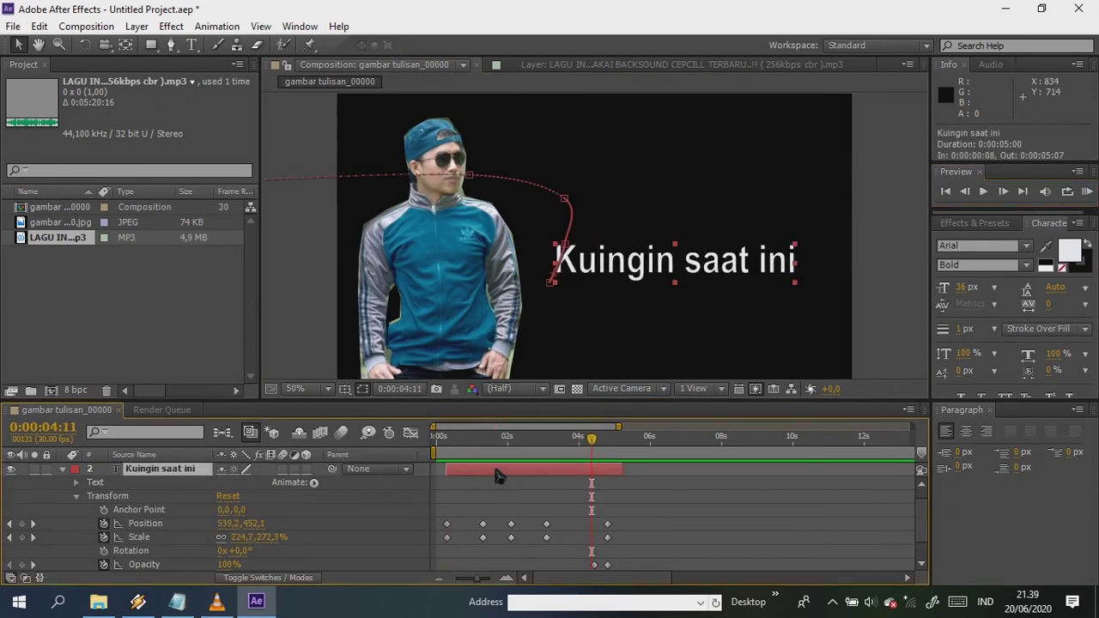
left_click(63, 469)
key("ctrl+d")
left_click_drag(478, 496, 515, 496)
Replace the text of the later lyric copy with "Engkau ada disini".
left_click(95, 109)
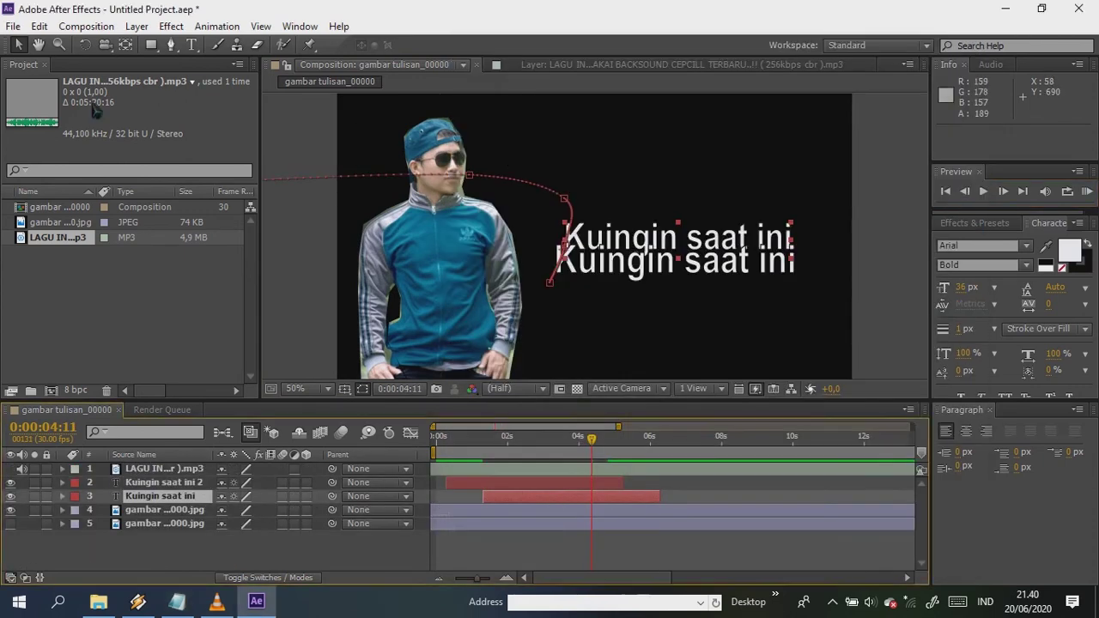
left_click(192, 44)
left_click_drag(566, 237, 795, 238)
key("ctrl+v")
left_click(19, 45)
Shift the "Kuingin saat ini" layer 11 frames earlier and start its opacity fade-out slightly later within the layer.
left_click_drag(539, 483, 526, 481)
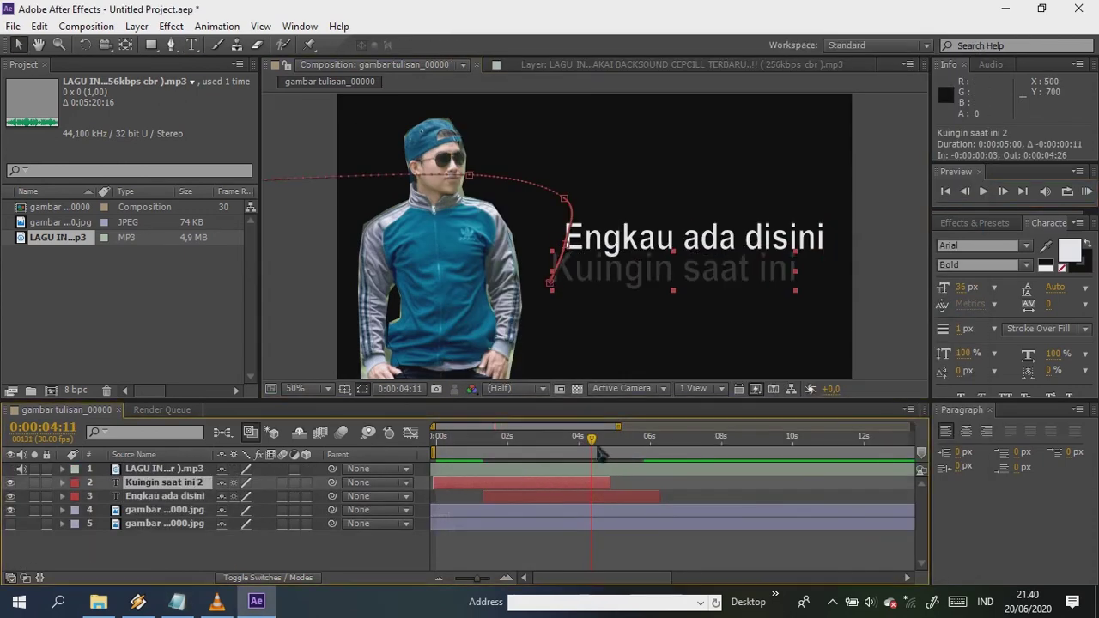
left_click(62, 483)
left_click(77, 510)
left_click_drag(594, 441, 595, 456)
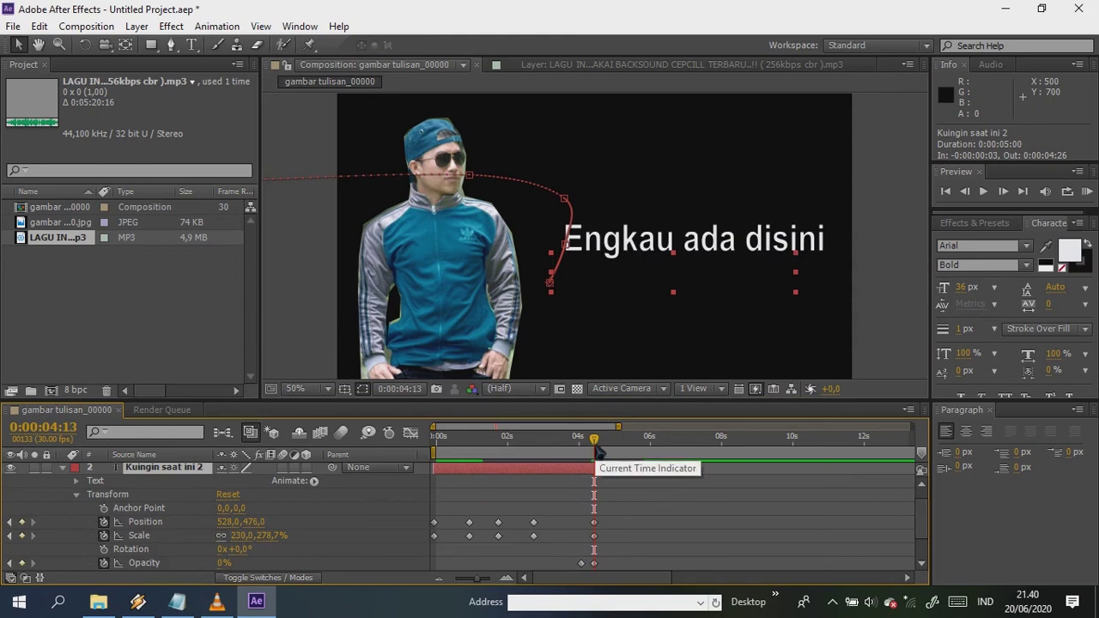
left_click_drag(581, 563, 585, 563)
Lower the end point of the "Kuingin saat ini" layer's motion path and preview both lyric lines.
left_click_drag(550, 282, 549, 317)
left_click_drag(593, 440, 562, 445)
left_click(1088, 192)
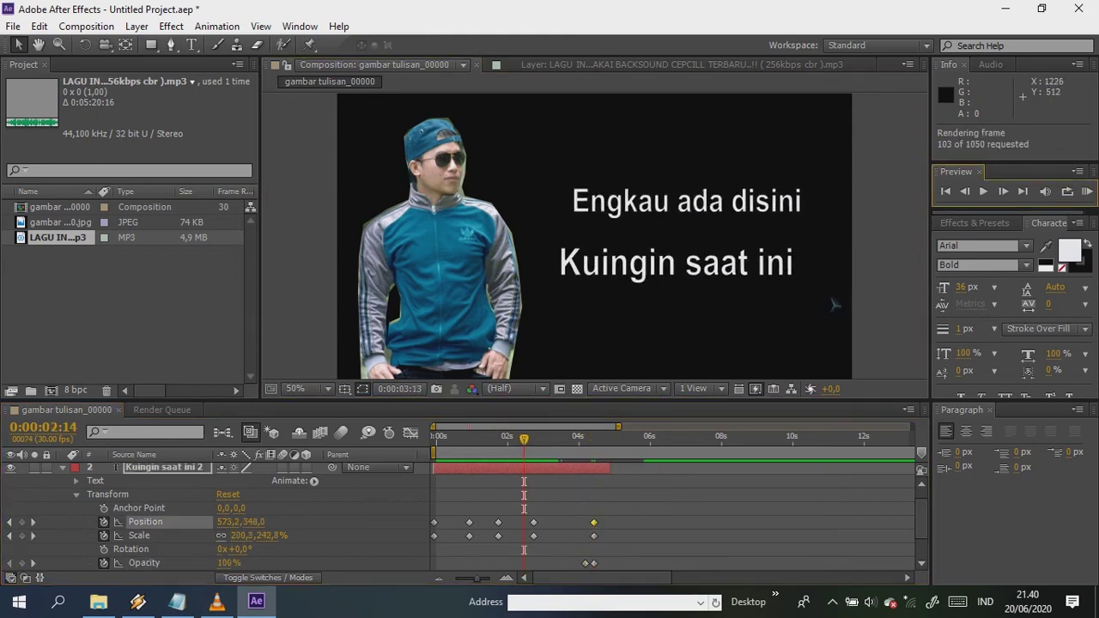
left_click(338, 481)
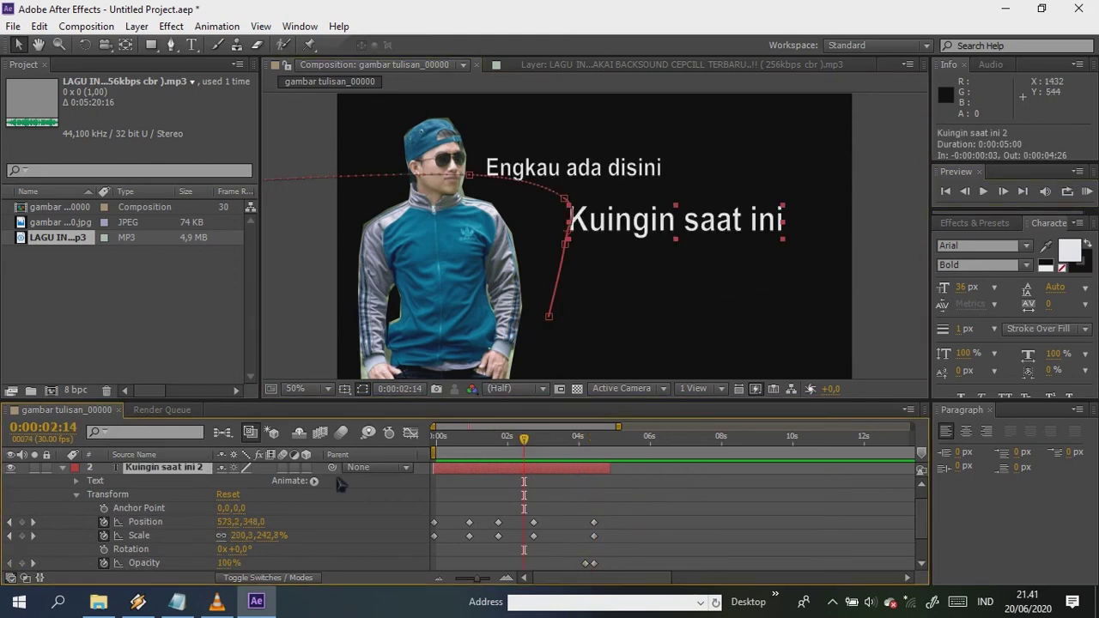
Make the "Kuingin saat ini" layer 3D and keyframe its Y Rotation at 0° at 0:00:01:22.
left_click(306, 468)
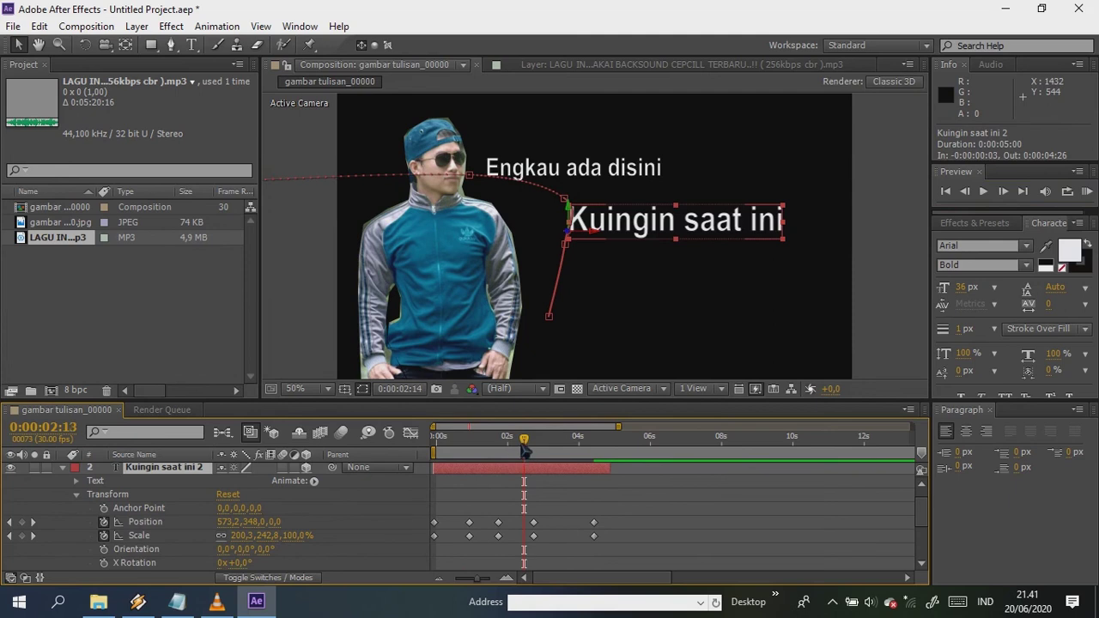
left_click_drag(525, 453, 499, 444)
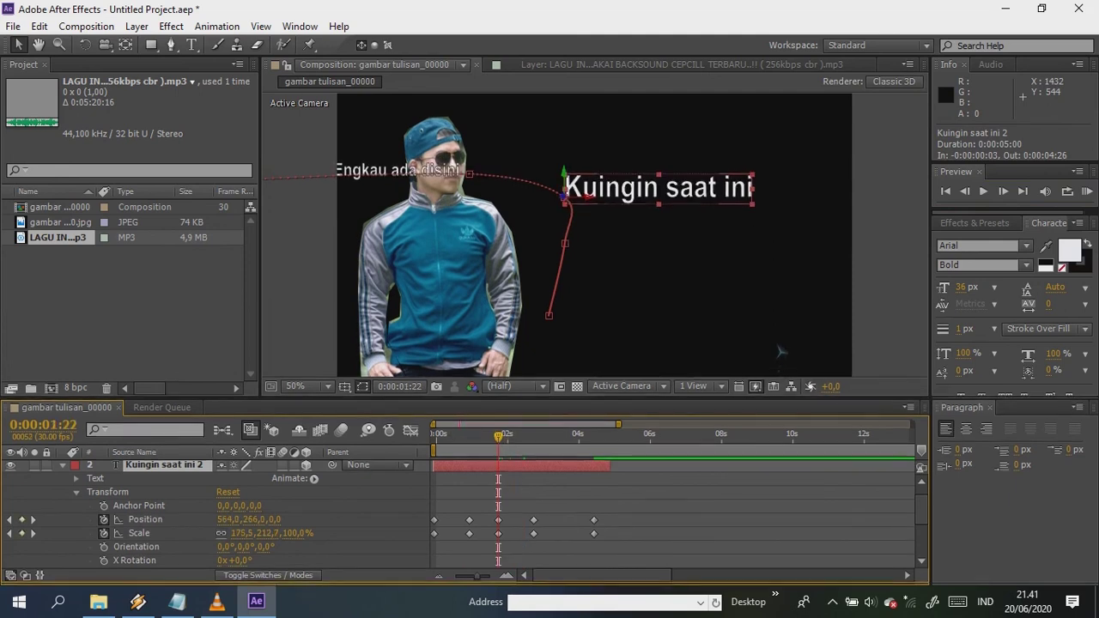
left_click_drag(778, 399, 779, 342)
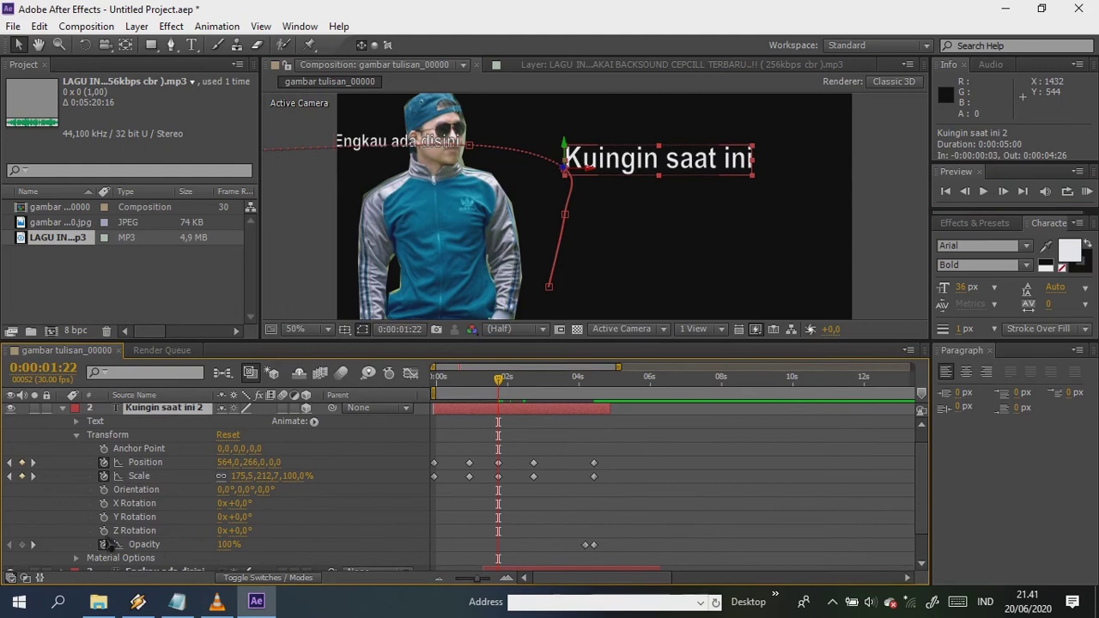
left_click(104, 517)
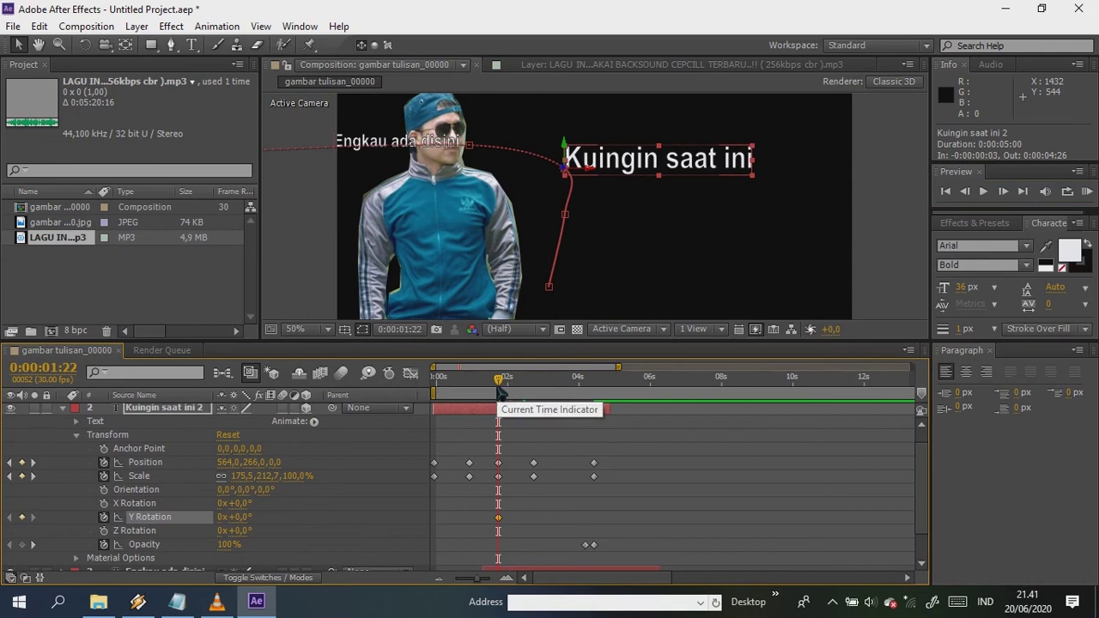
Try a Y Rotation of -75° for the "Kuingin saat ini" layer at 0:00:01:04 and undo the value change.
left_click_drag(501, 391, 479, 391)
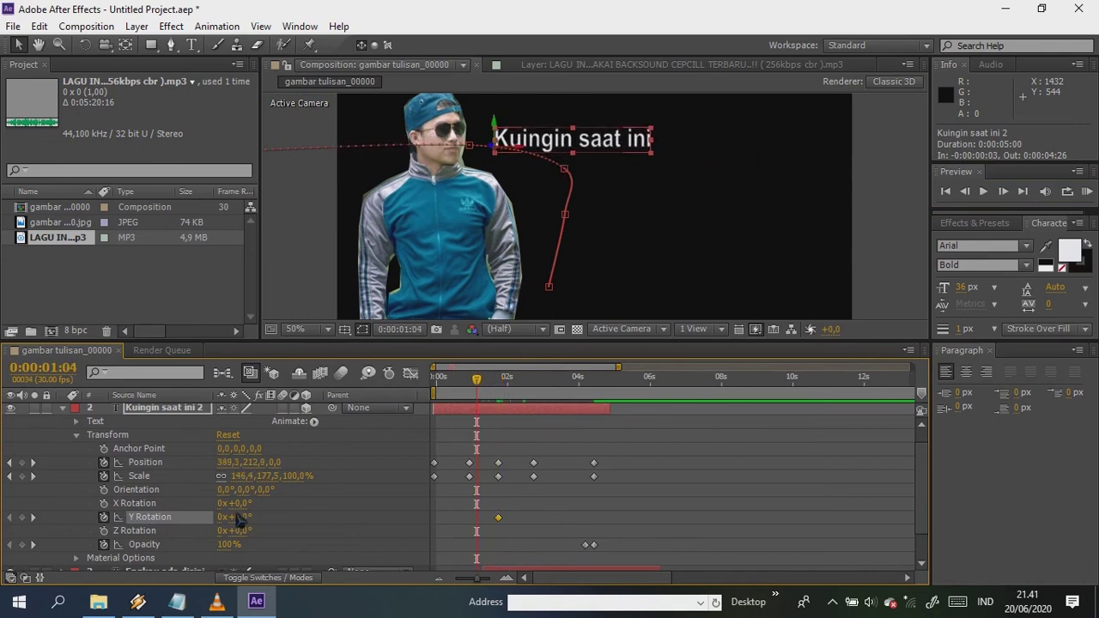
left_click_drag(241, 524, 178, 524)
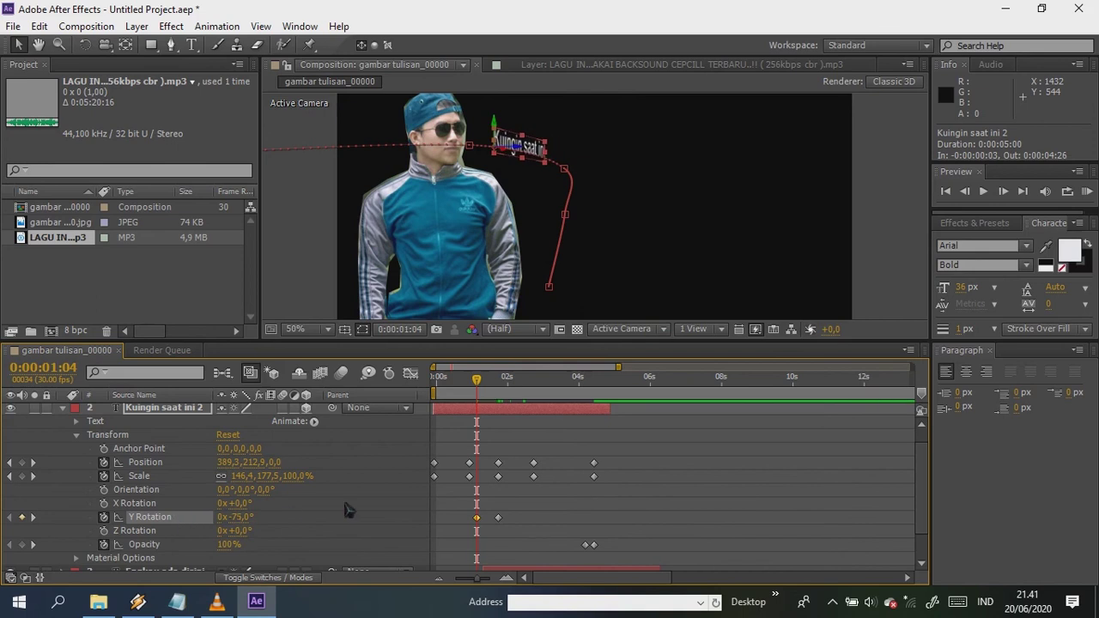
key("ctrl+z")
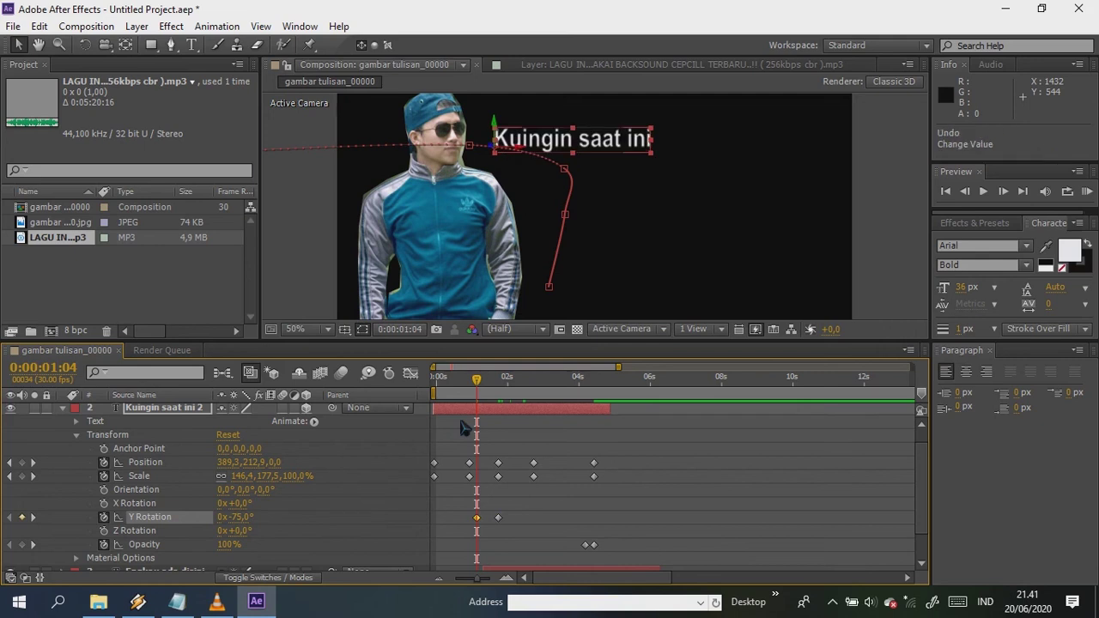
Keyframe the "Kuingin saat ini" layer's X Rotation at 0° at 0:00:01:22, plus X Rotation 15° and Y Rotation -73° at 0:00:01:02.
left_click_drag(483, 393, 503, 393)
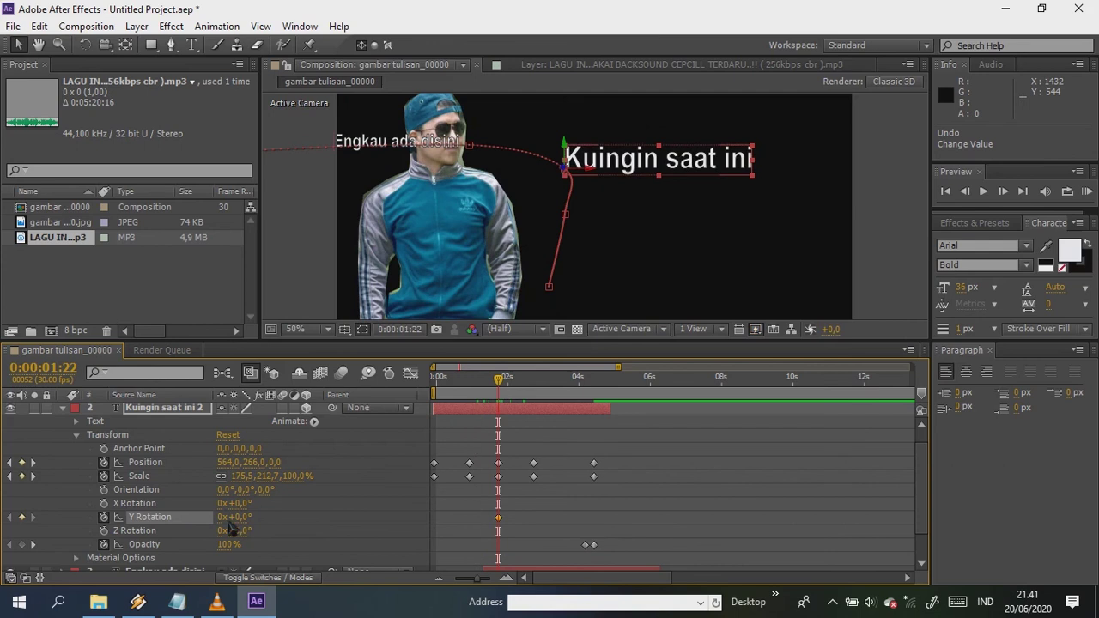
left_click(104, 503)
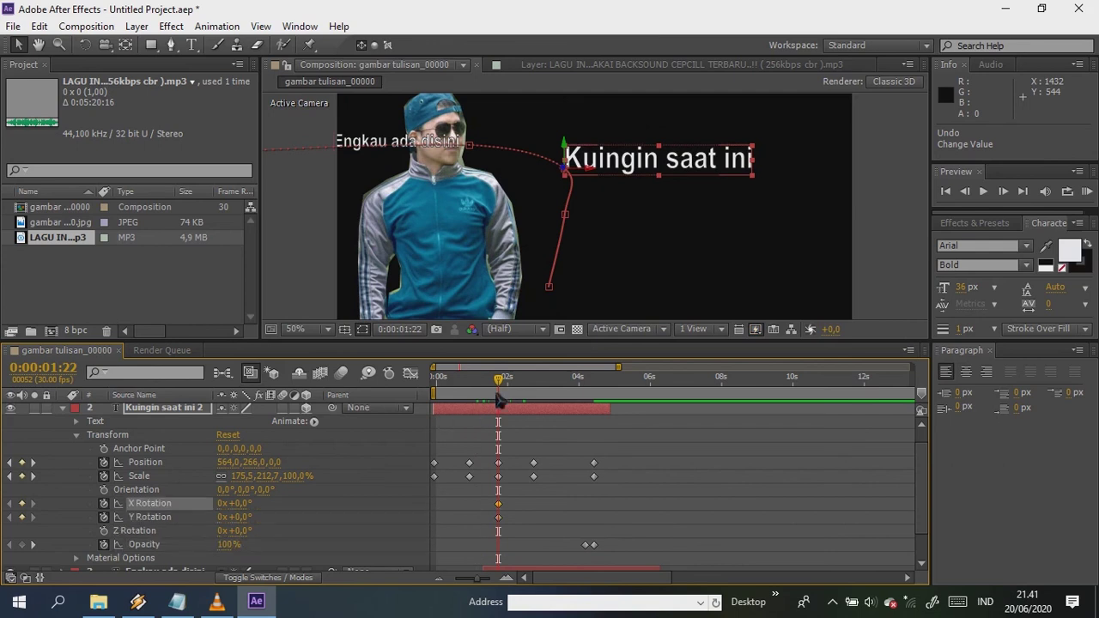
left_click_drag(497, 391, 477, 392)
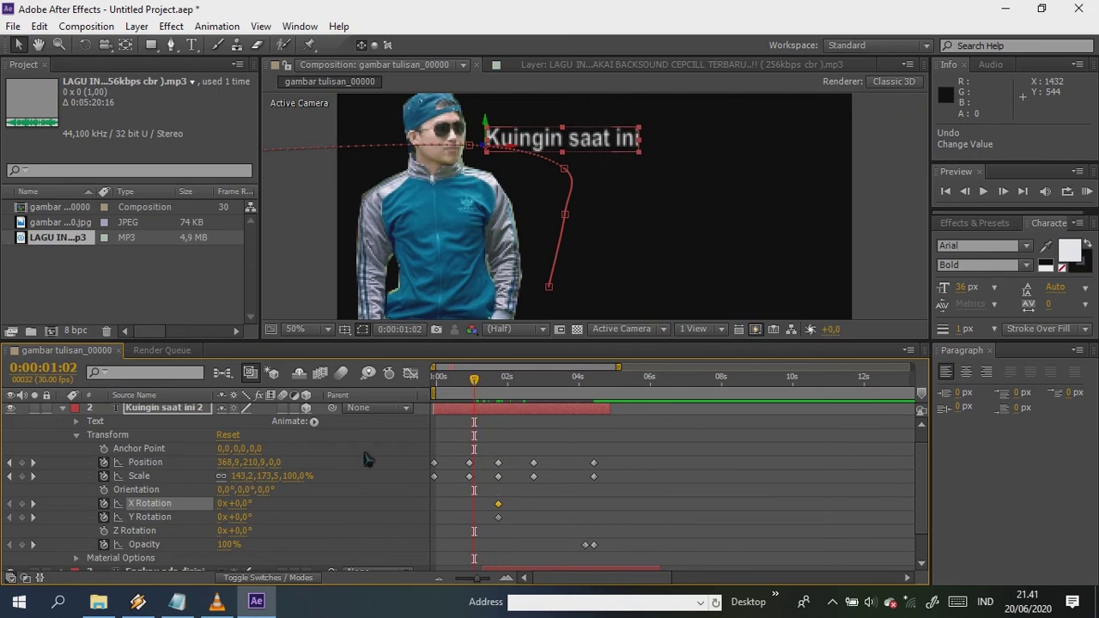
left_click_drag(242, 517, 189, 525)
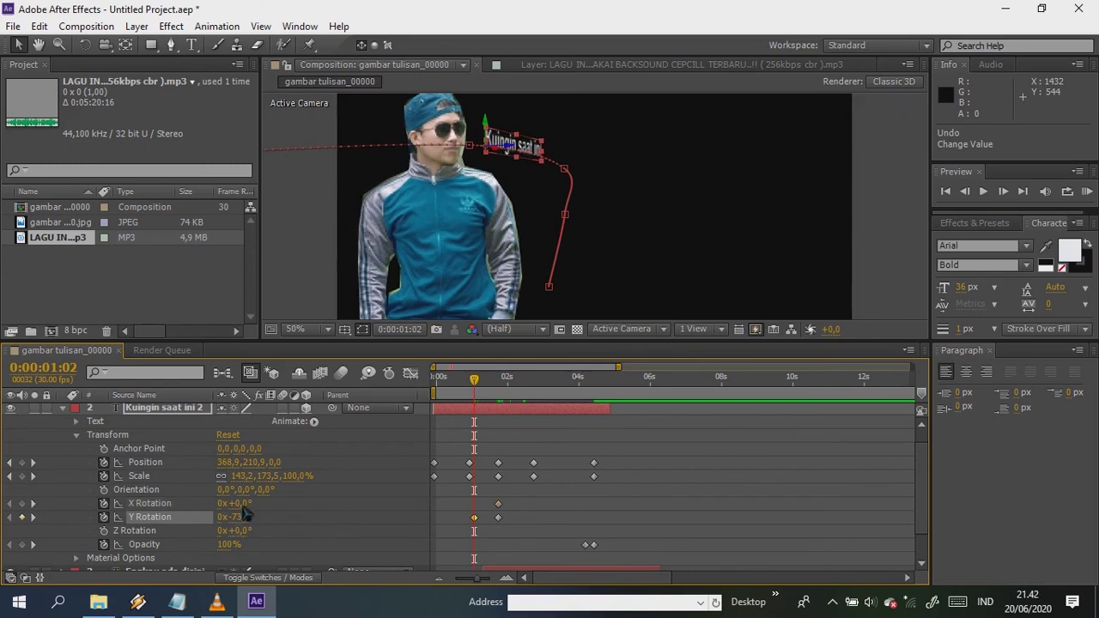
left_click_drag(244, 509, 263, 518)
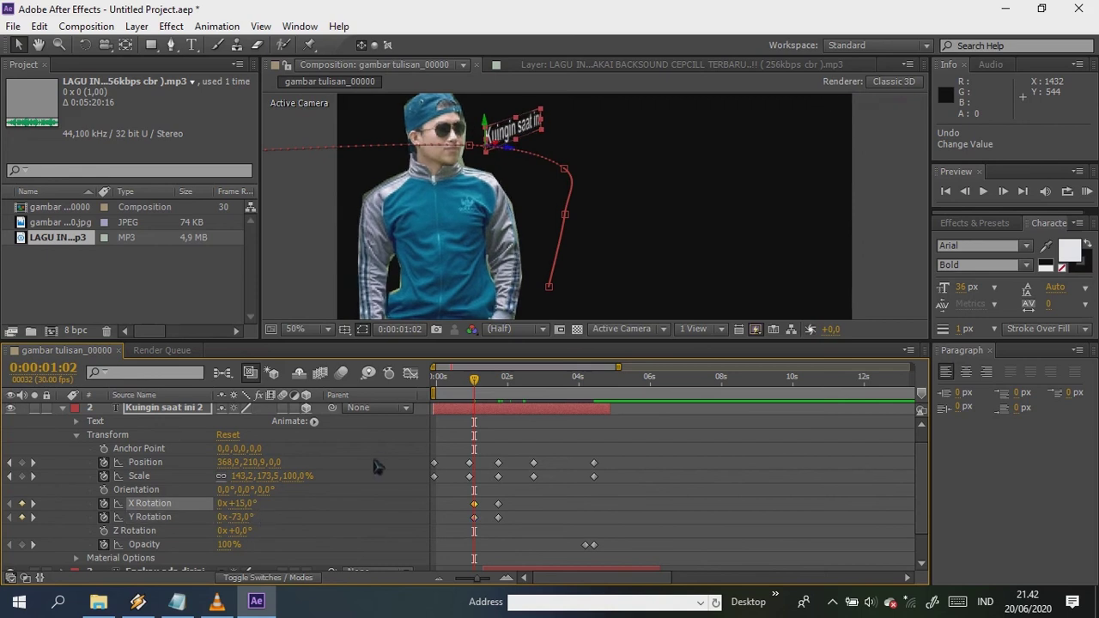
Keyframe the layer's Y Rotation at -97° at 0:00:00:10, turn it further negative at 0:00:00:00, and scrub through the animation.
left_click_drag(474, 380, 448, 387)
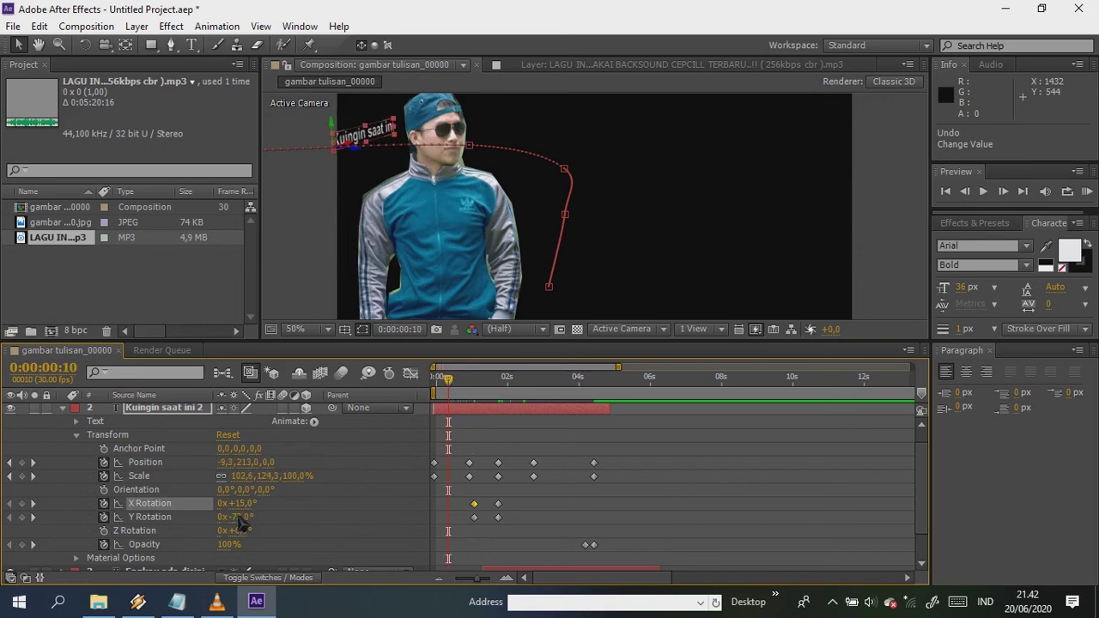
left_click_drag(239, 519, 221, 521)
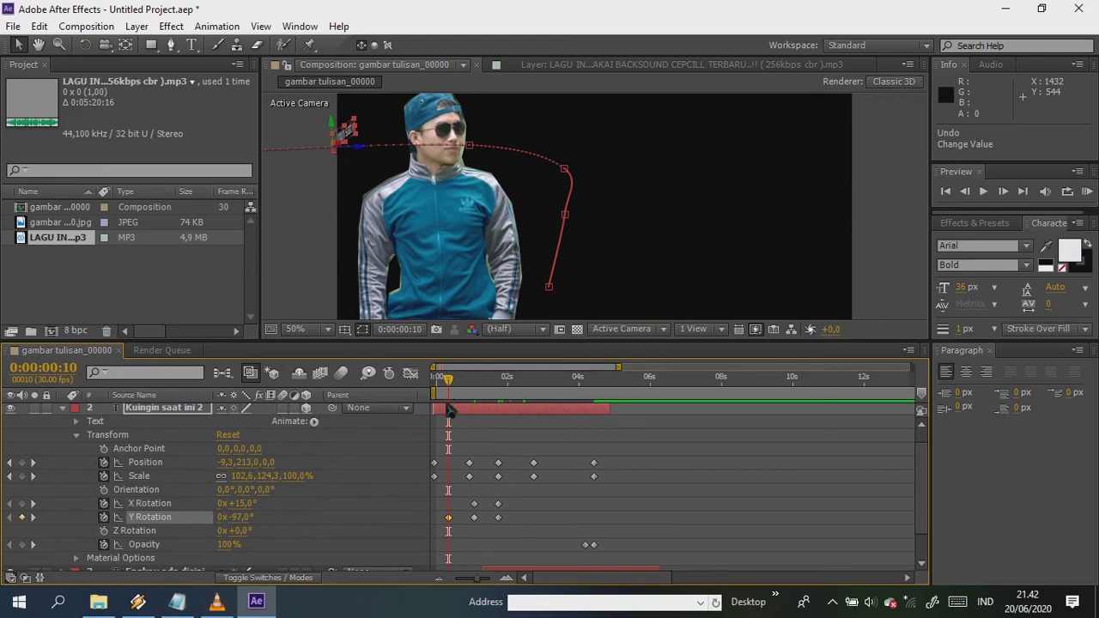
mouse_move(453, 388)
left_mouse_down()
mouse_move(436, 388)
mouse_move(466, 390)
mouse_move(438, 388)
left_mouse_up()
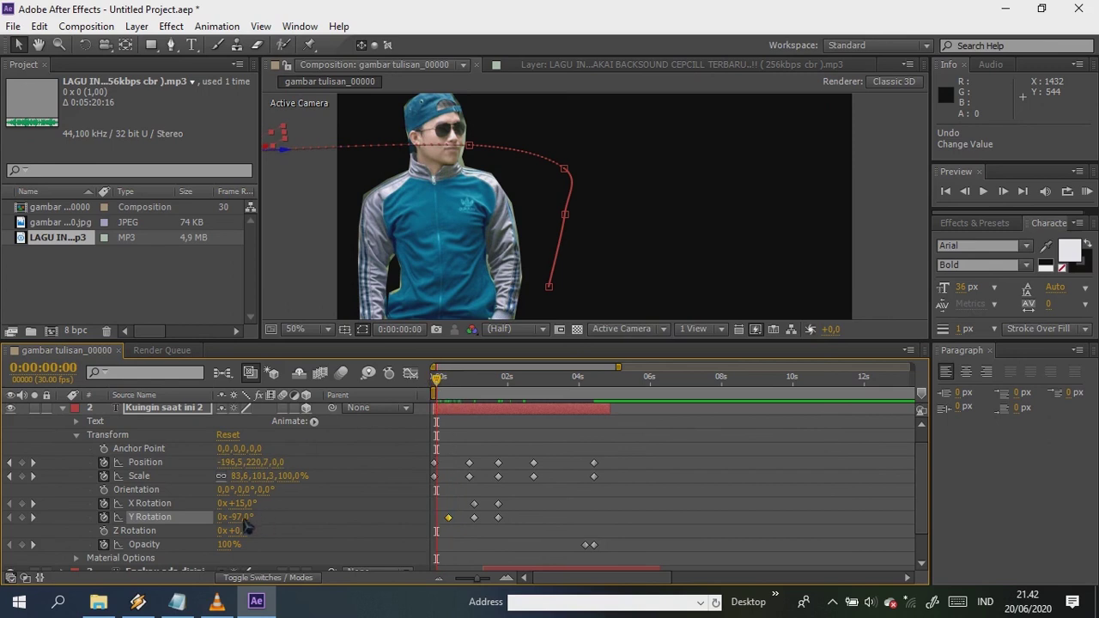
left_click_drag(249, 525, 233, 524)
left_click_drag(440, 386, 607, 429)
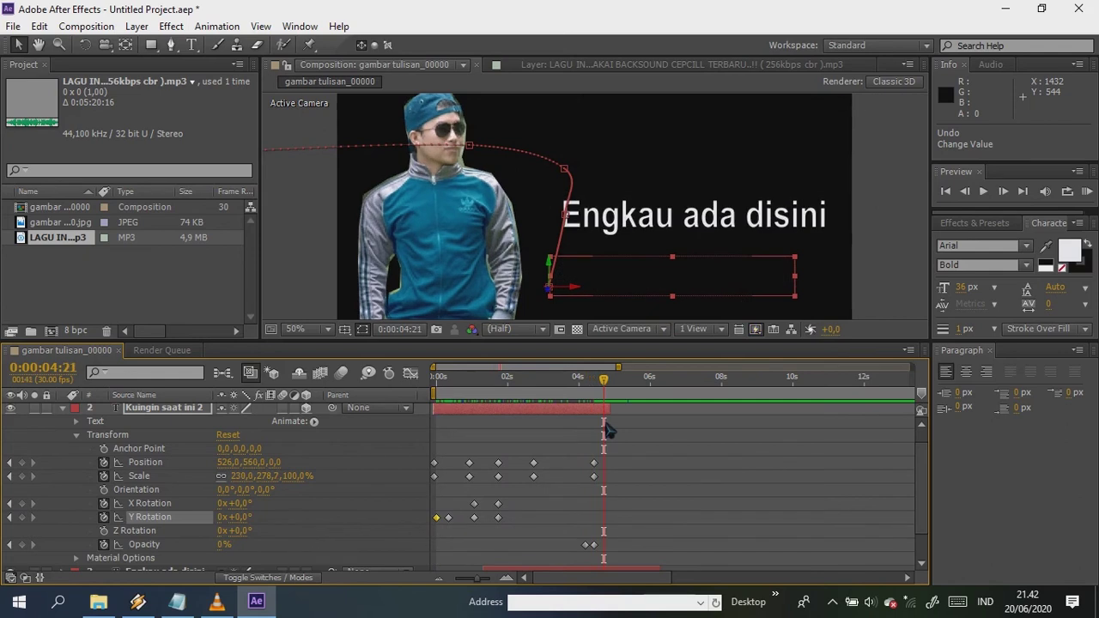
left_click_drag(606, 384, 601, 418)
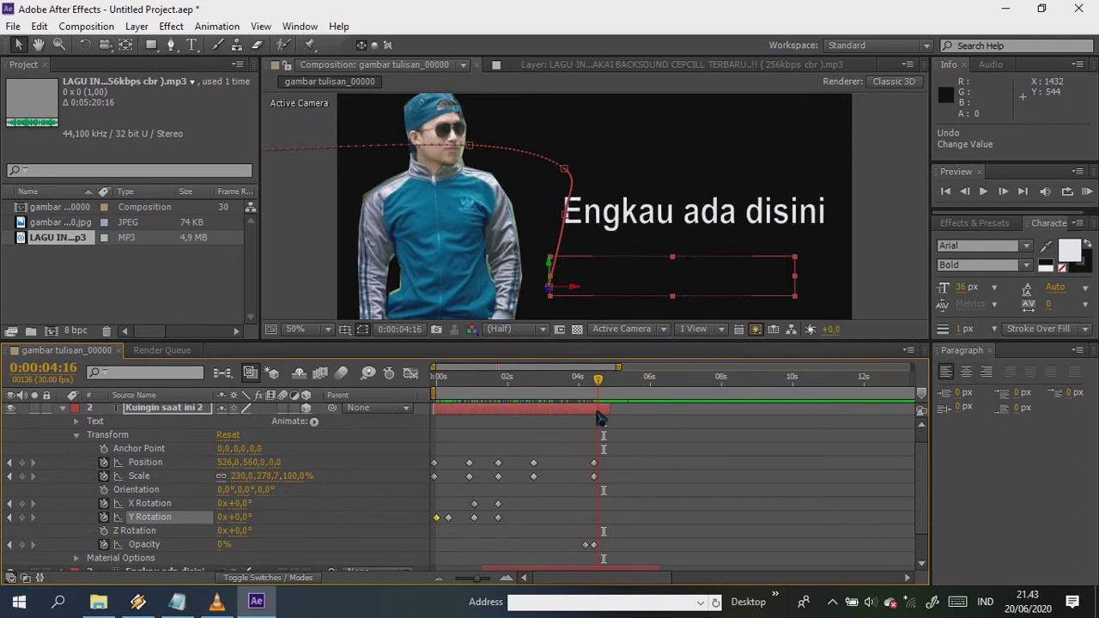
Collapse the "Kuingin saat ini" layer's properties and delete the "Engkau ada disini" text layer.
left_click(61, 409)
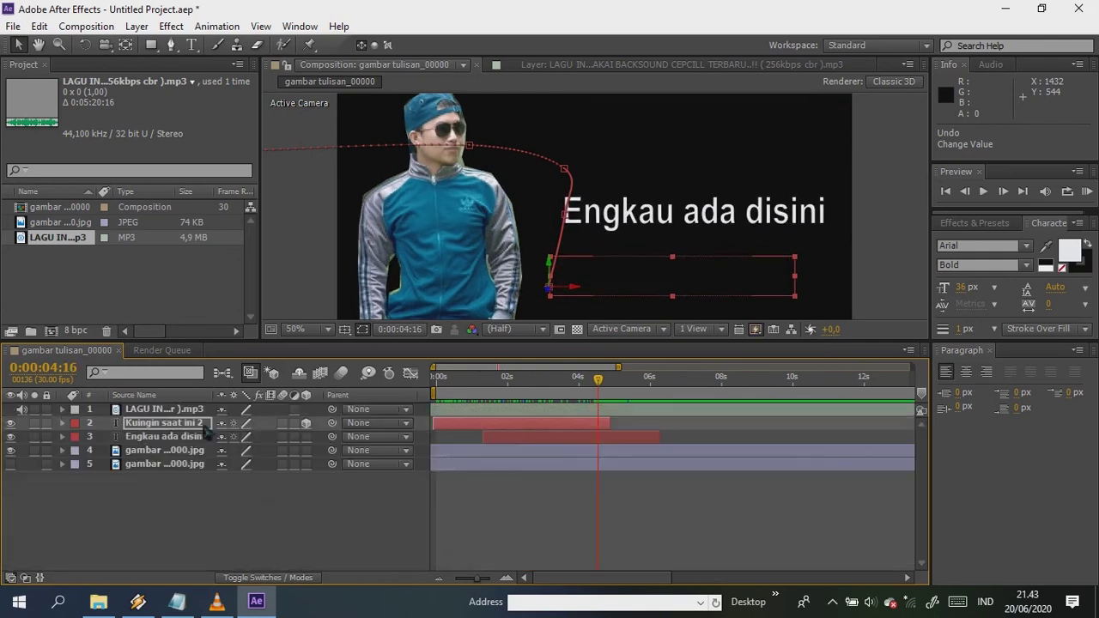
left_click(539, 438)
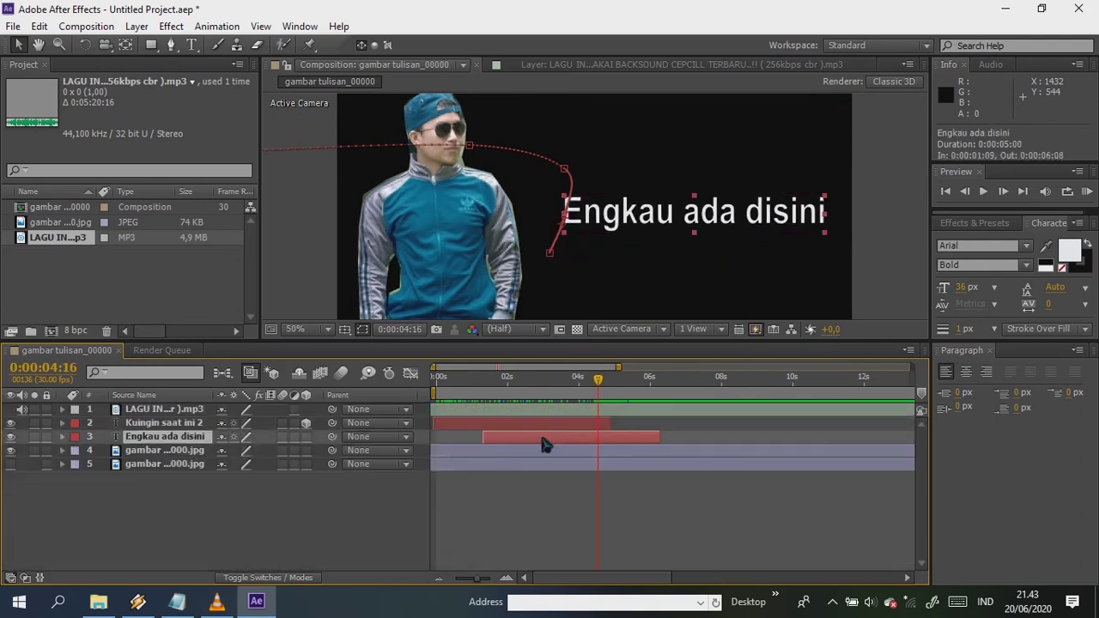
key("Delete")
Duplicate the "Kuingin saat ini" layer, shift one copy to start about 27 frames in, and preview the timing.
left_click(535, 427)
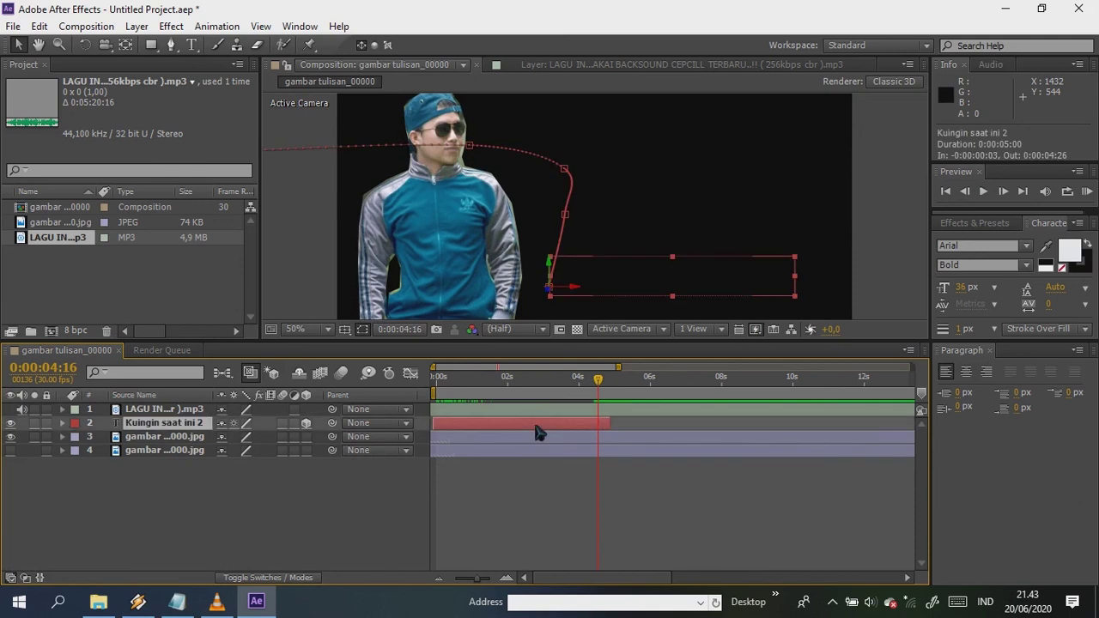
key("ctrl+d")
left_click_drag(483, 440, 510, 441)
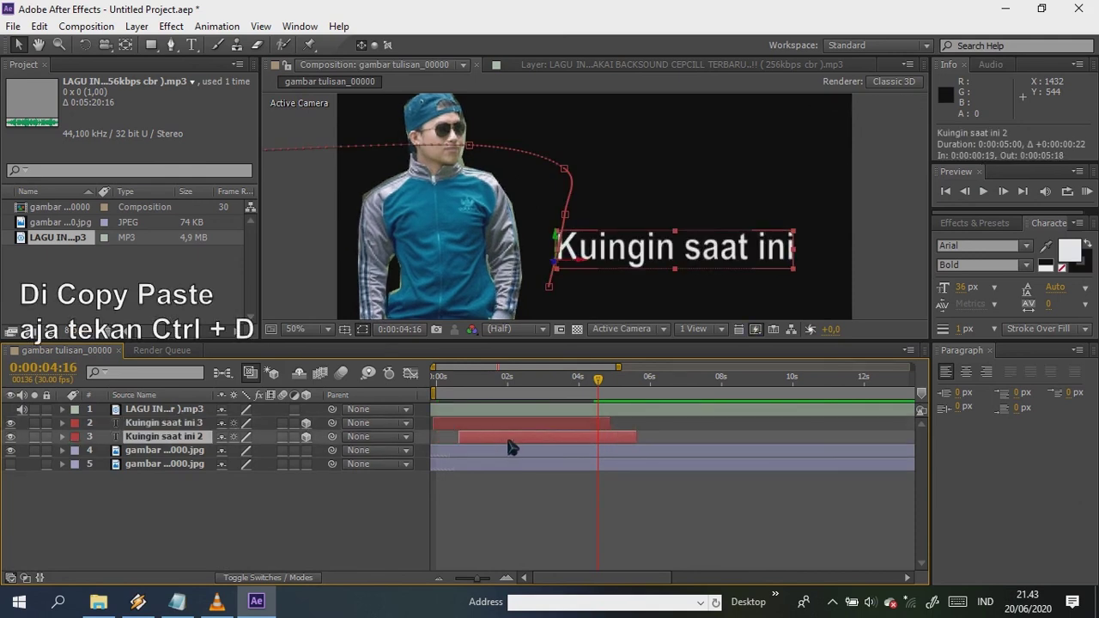
left_click(534, 504)
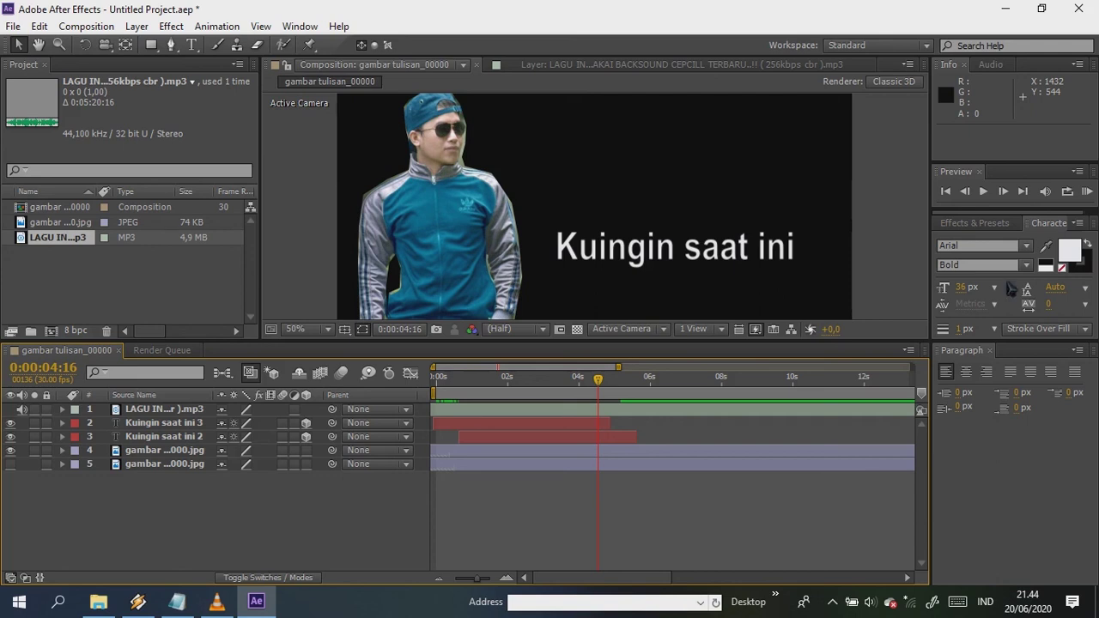
key("KP_0")
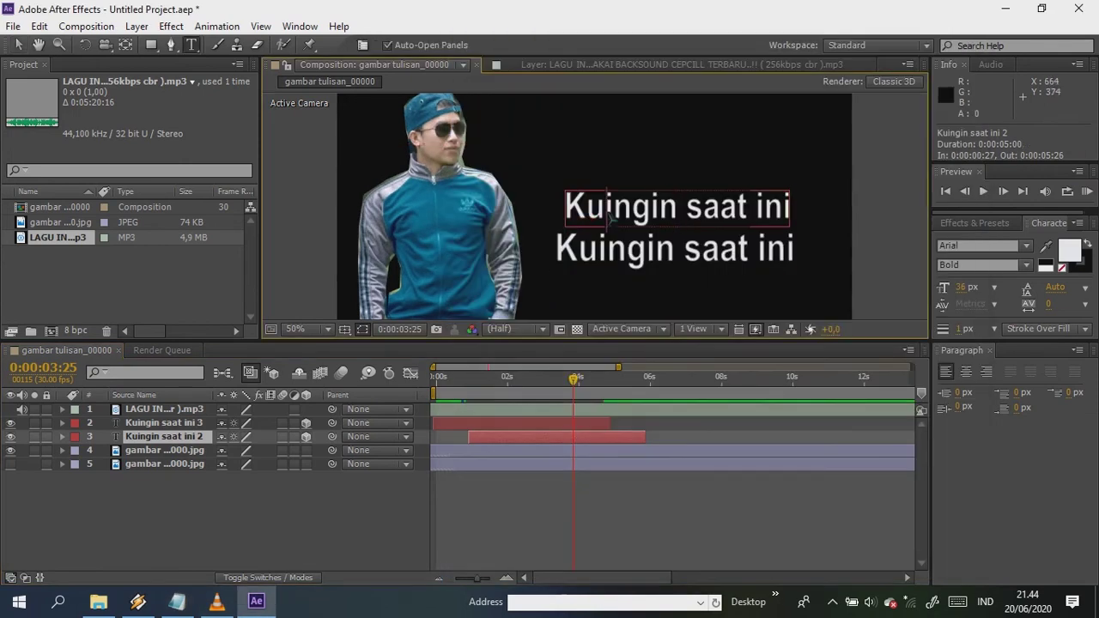
Replace the text of the delayed "Kuingin saat ini" copy with "Engkau ada disini".
key("ctrl+a")
type("Engkau ada disini")
left_click(19, 45)
left_click(885, 239)
Preview the two lines and shift the "Engkau ada disini" layer slightly later to match the music.
left_click(1087, 192)
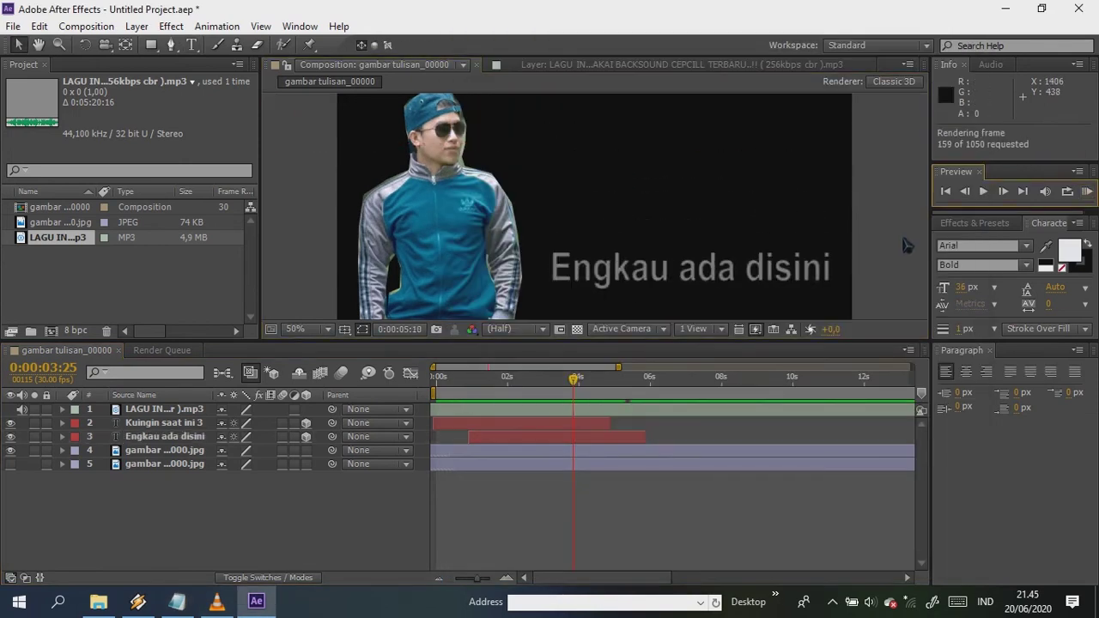
left_click_drag(585, 438, 602, 440)
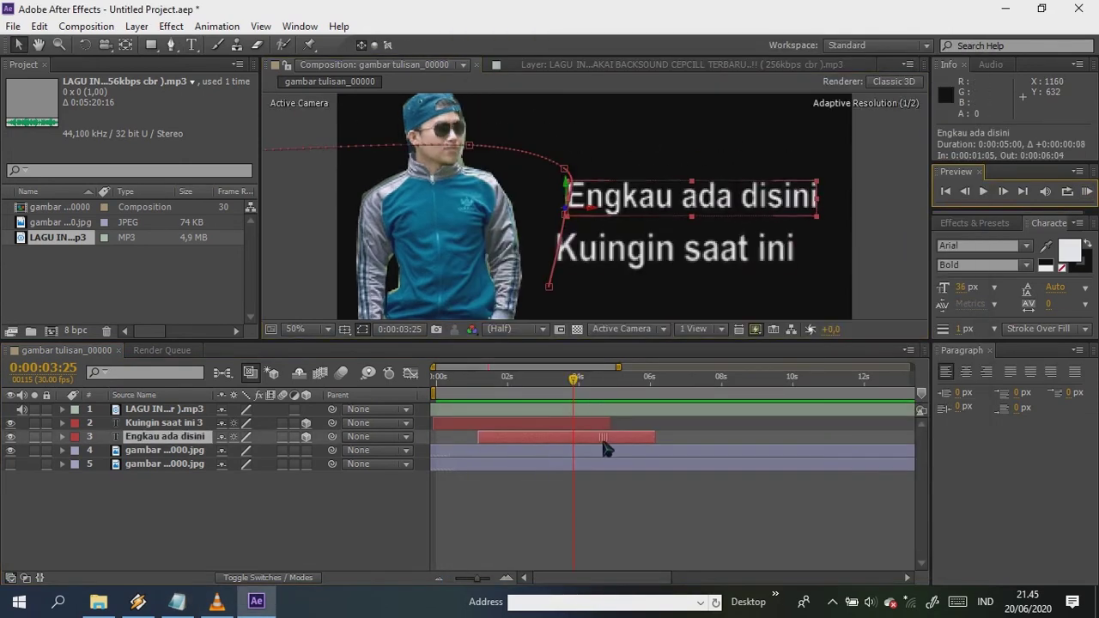
left_click(1090, 194)
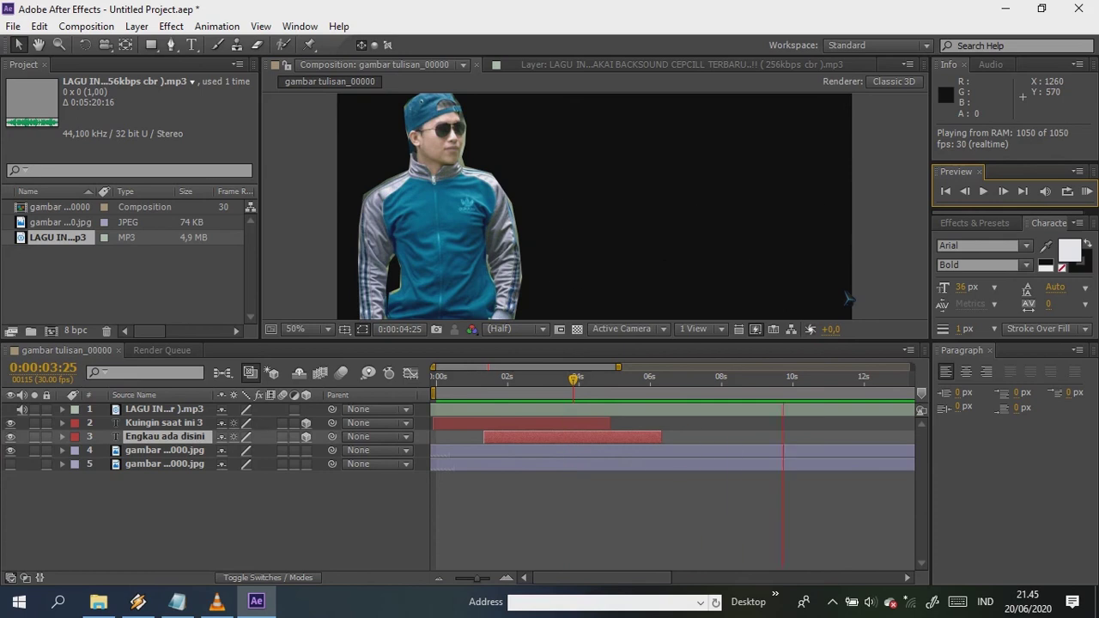
Delay the "Kuingin saat ini" layer's opacity fade-out so it ends at 0:00:04:25.
left_click(586, 423)
left_click_drag(581, 381, 606, 385)
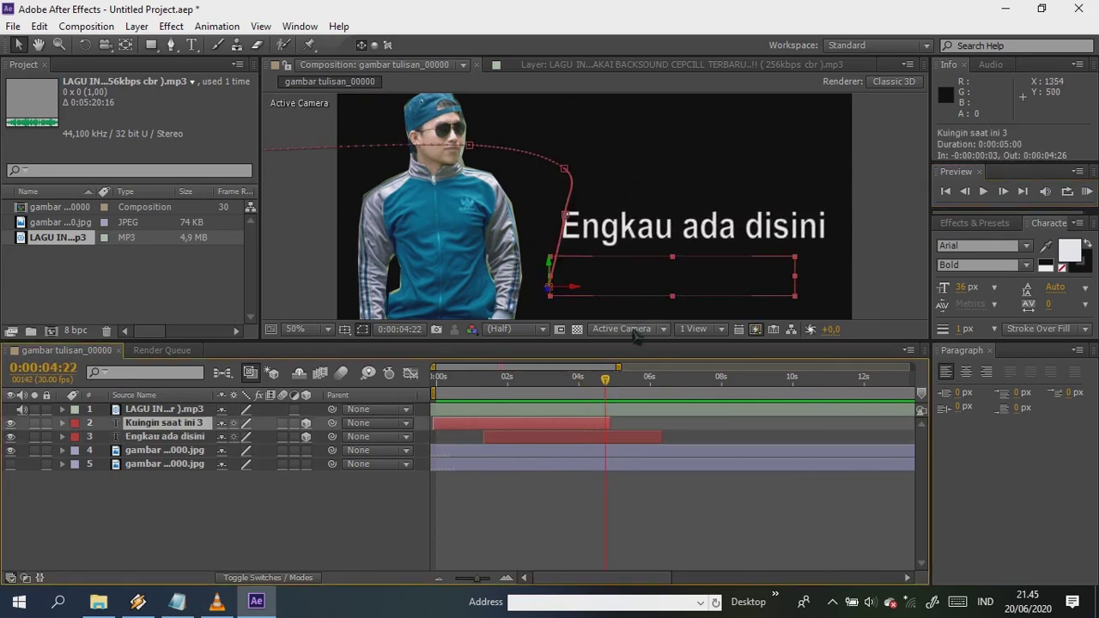
left_click(62, 423)
left_click(76, 450)
left_click(144, 560)
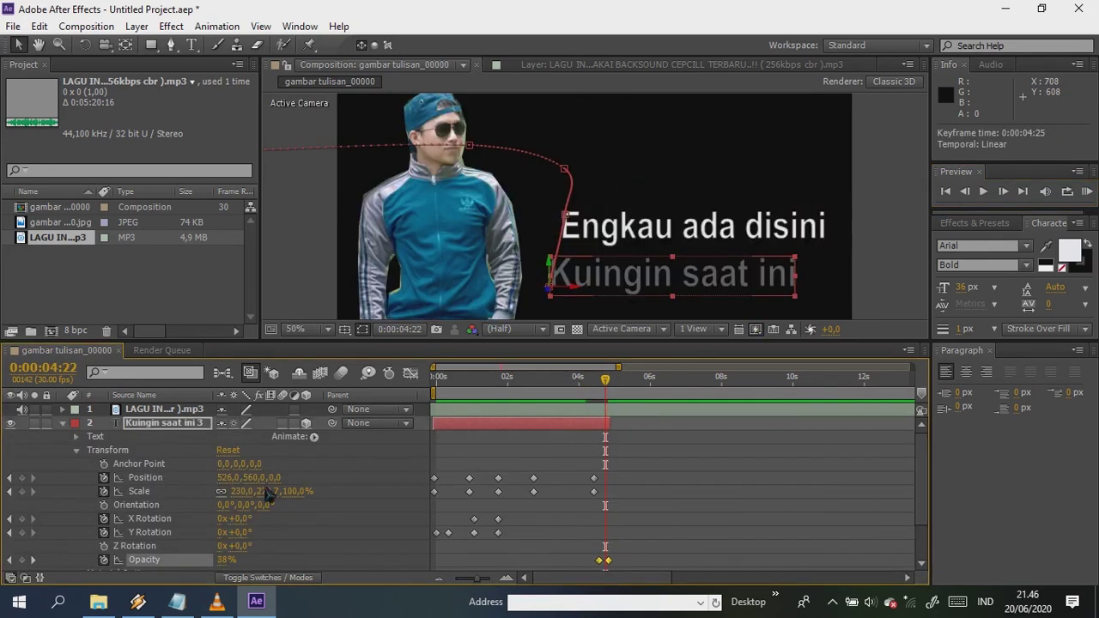
At 0:00:04:22 move the "Kuingin saat ini" text slightly lower along its path, increase its scale slightly, and preview.
left_click_drag(634, 282, 625, 301)
left_click_drag(294, 492, 302, 492)
left_click(1087, 193)
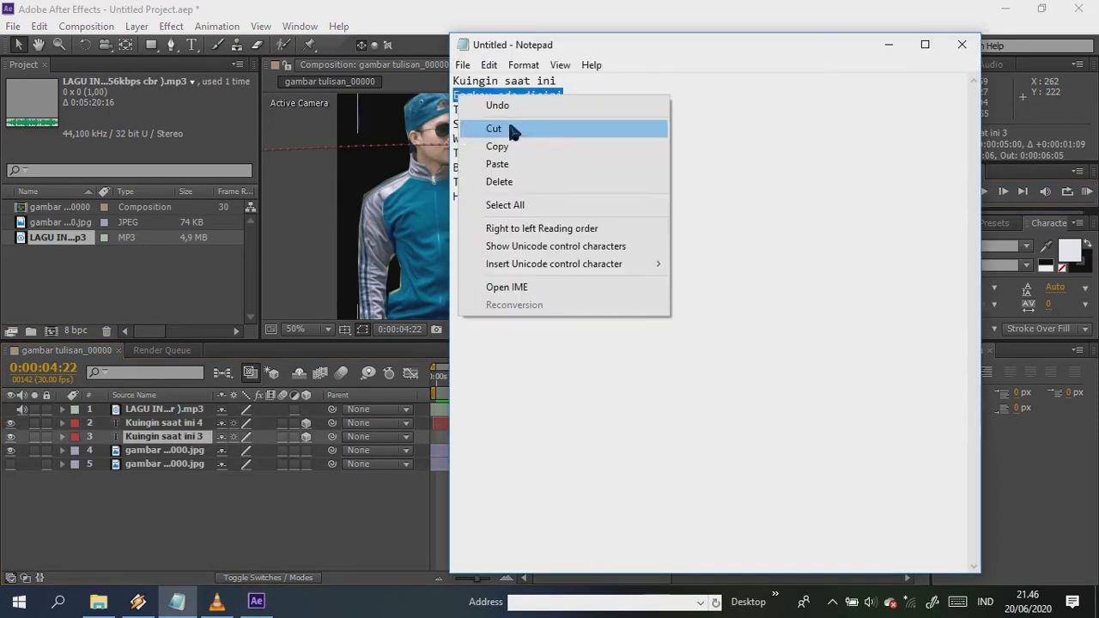
Cut the lyric line "Engkau ada disini" from the Notepad text for the duplicated layer.
left_click(513, 129)
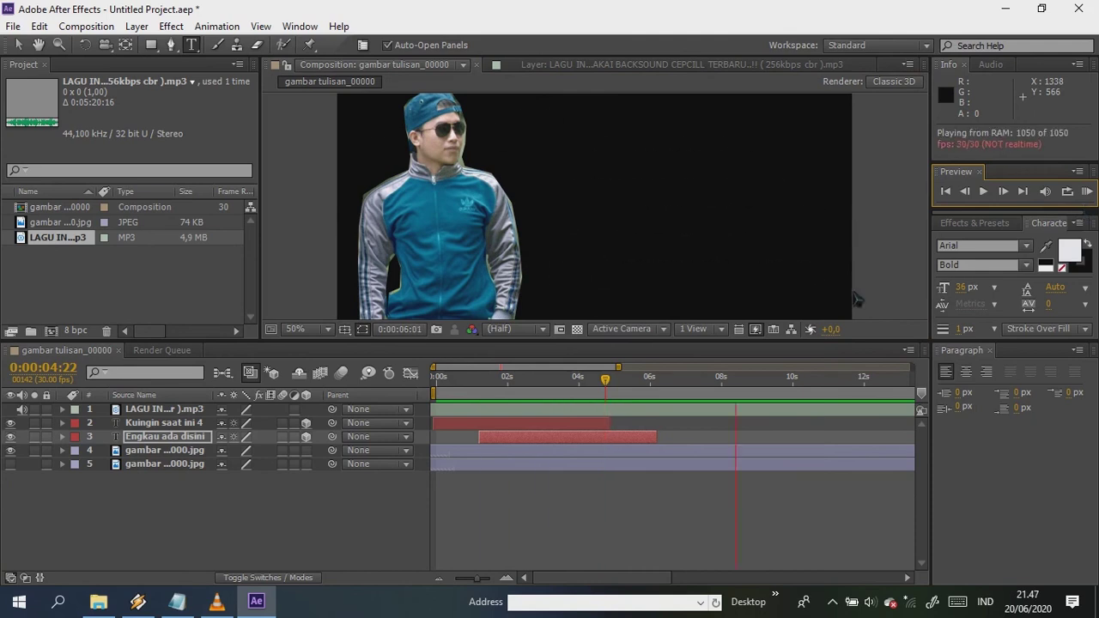
Turn a duplicate of the "Engkau ada disini" layer into the line "Tertawa bersamaku", starting at 0:00:02:27.
left_click(572, 438)
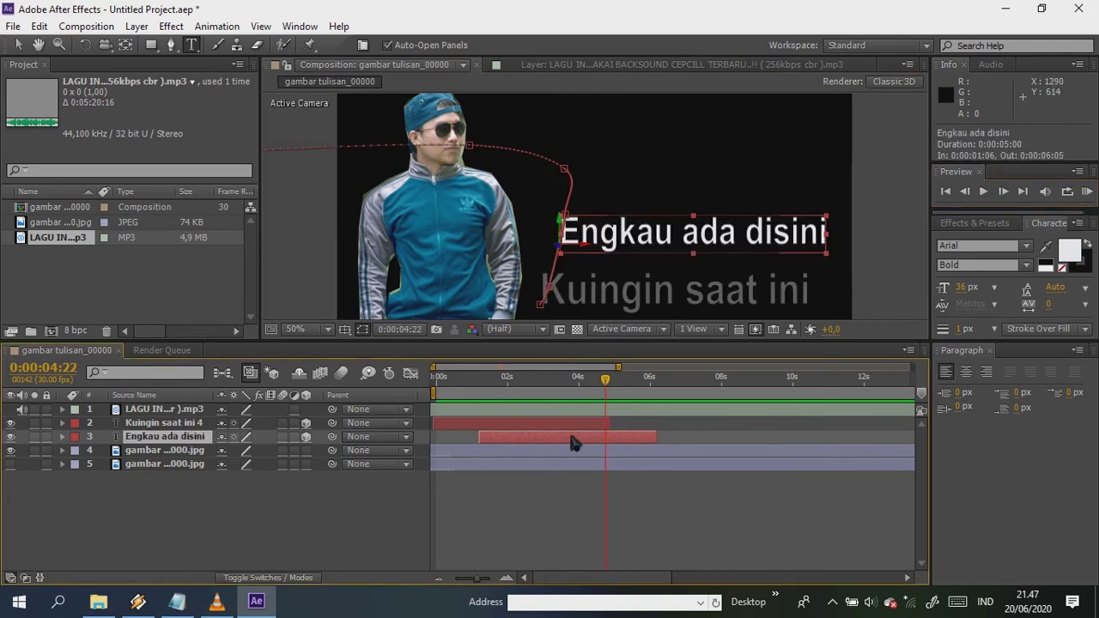
key("ctrl+d")
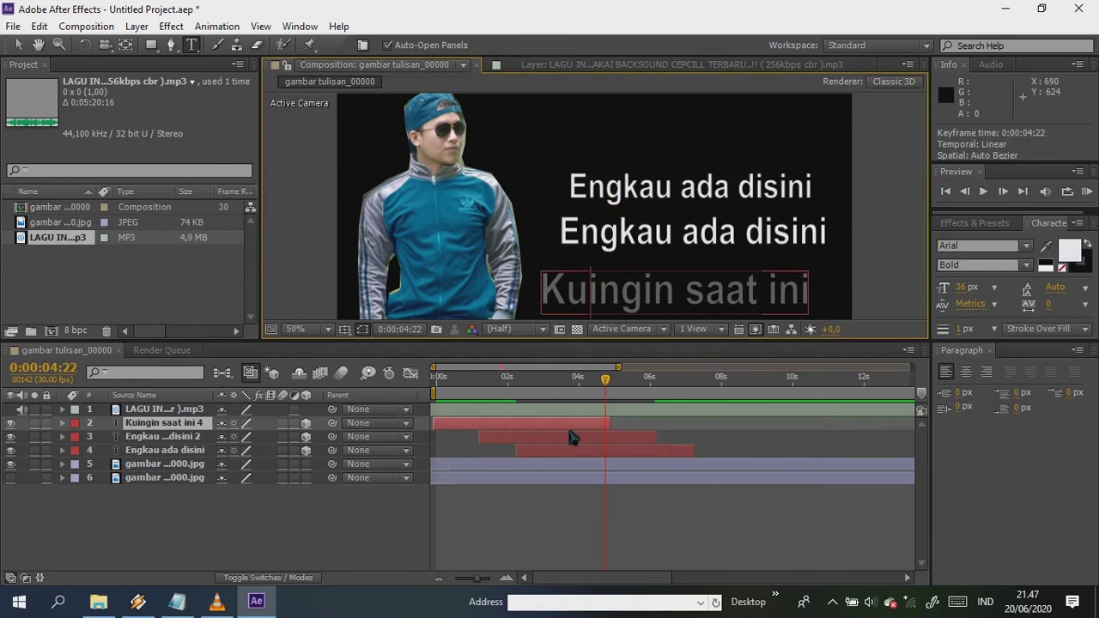
double_click(572, 450)
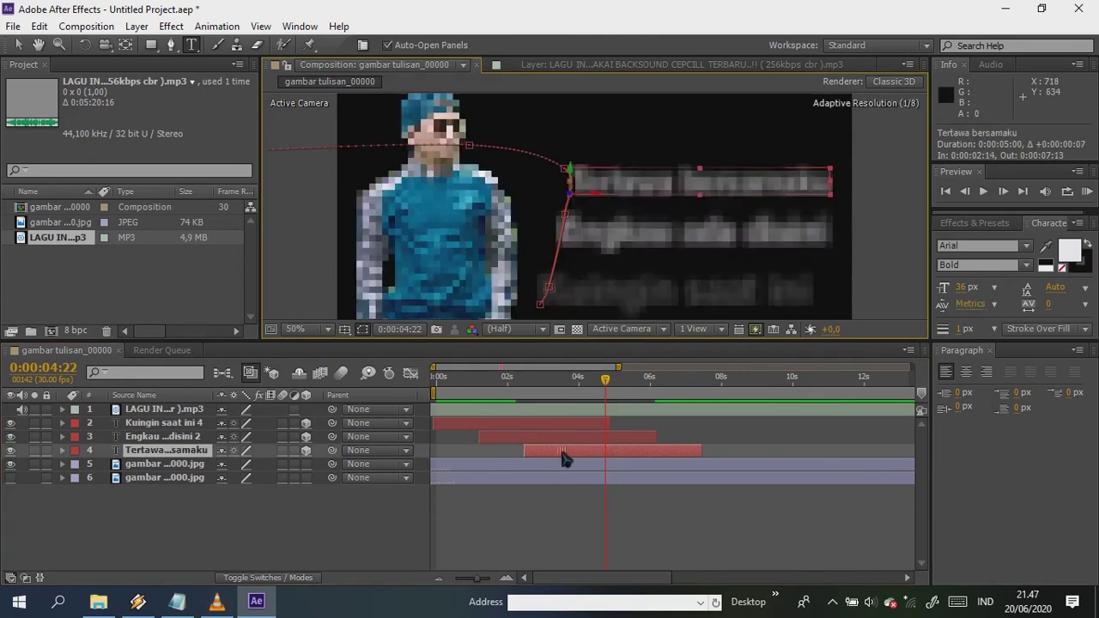
left_click_drag(559, 454, 576, 454)
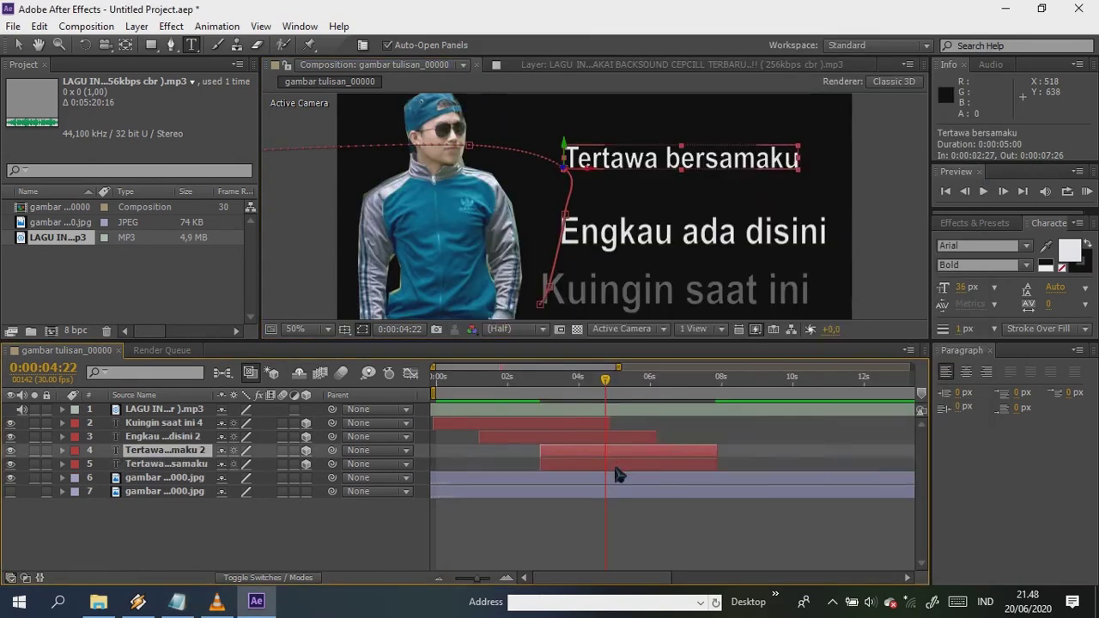
Replace the text of the duplicated "Tertawa bersamaku" layer with "Seperti dulu lagi" at 0:00:05:26 and preview the lines.
left_click_drag(608, 379, 646, 379)
key("ctrl+a")
key("ctrl+v")
left_click(19, 44)
left_click(1087, 192)
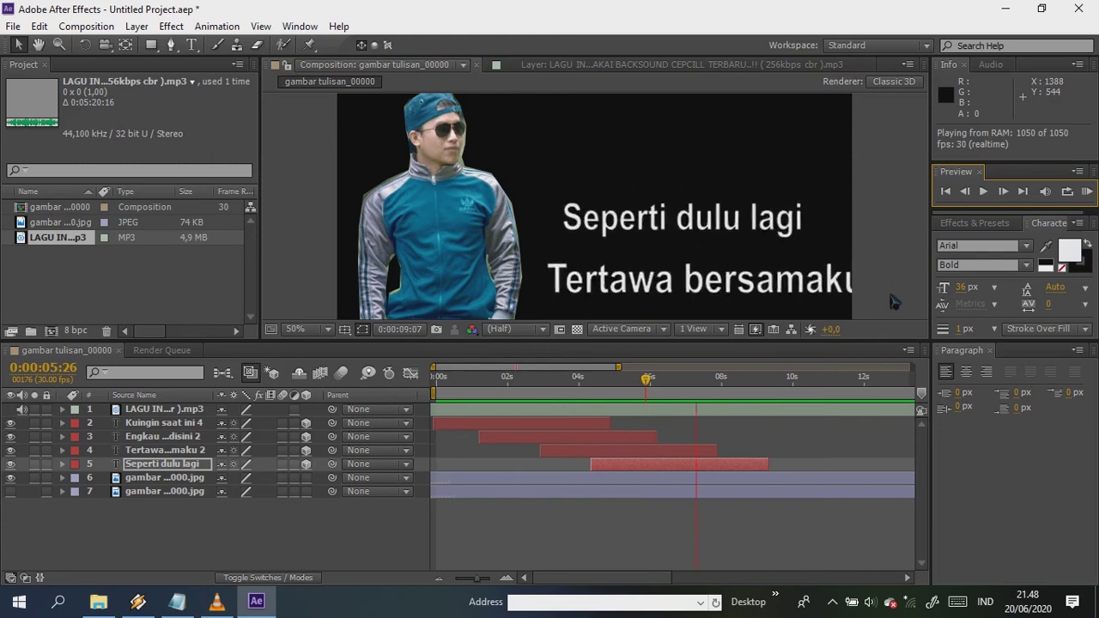
Shift the "Tertawa bersamaku" and "Seperti dulu lagi" layers together almost three seconds later and preview.
key("space")
left_click(617, 454, "shift")
left_click_drag(620, 464, 719, 463)
key("KP_0")
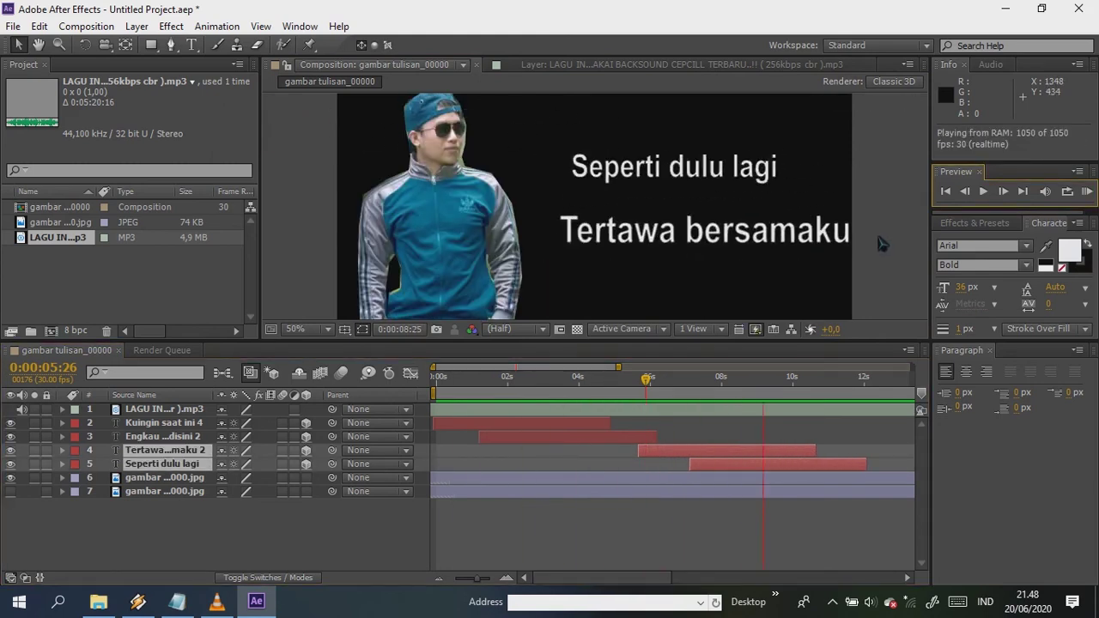
Shift all four lyric text layers together about one second later and preview them with the music.
left_click(439, 578)
left_click_drag(484, 468, 592, 423)
left_click_drag(576, 451, 593, 451)
left_click(1087, 192)
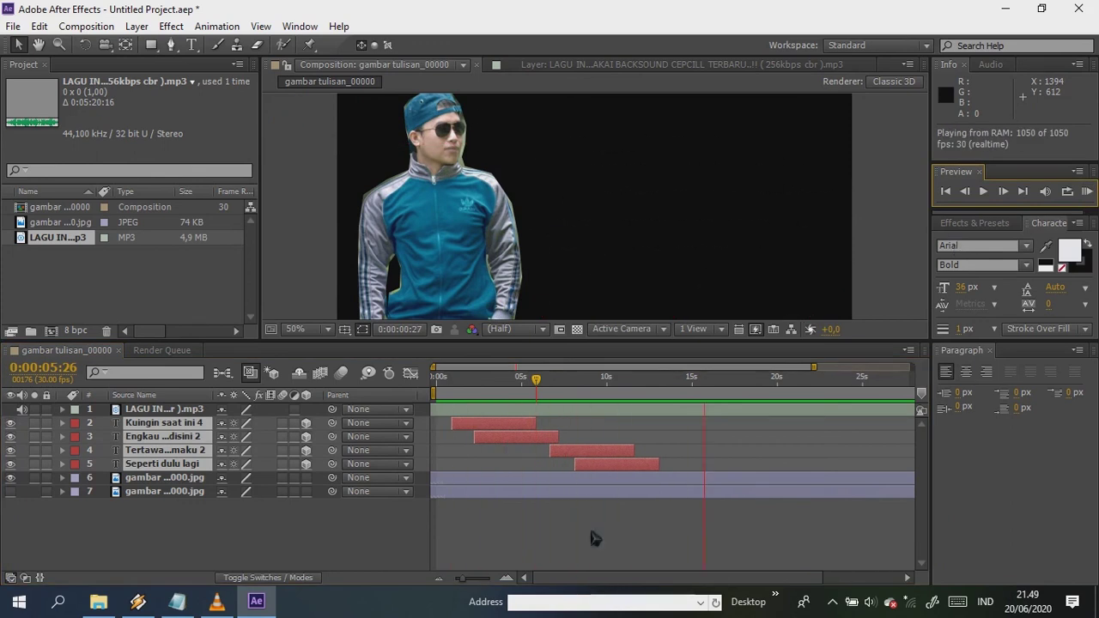
Shift the "Tertawa bersamaku" and "Seperti dulu lagi" layers together slightly later and preview the timing again.
left_click_drag(536, 380, 576, 379)
left_click(884, 257)
left_click(606, 463)
left_click(593, 451, "shift")
left_click_drag(585, 453, 590, 452)
left_click(1087, 191)
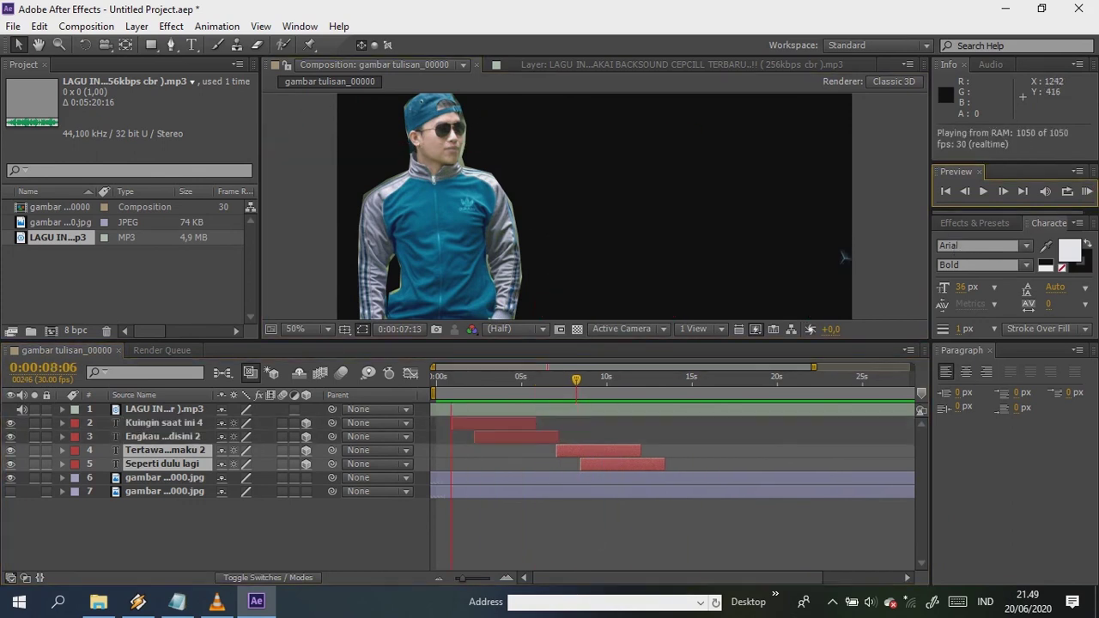
Move the "Kuingin saat ini" layer 4 frames earlier and the "Tertawa bersamaku" layer slightly earlier, and preview.
key("space")
left_click(495, 380)
left_click_drag(494, 423, 492, 423)
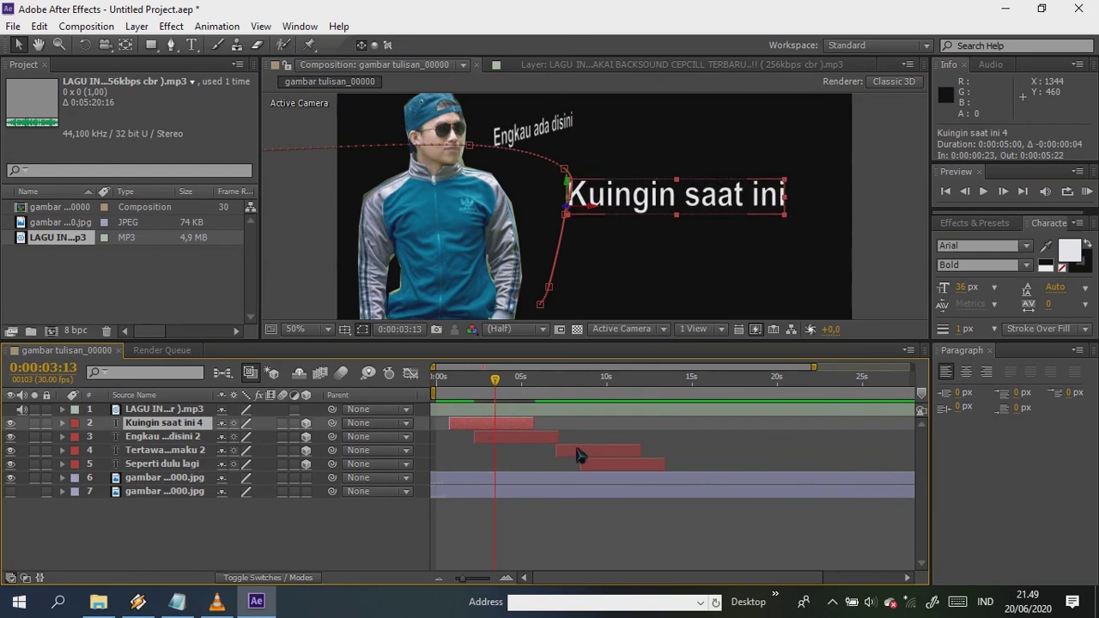
left_click_drag(580, 455, 577, 456)
key("space")
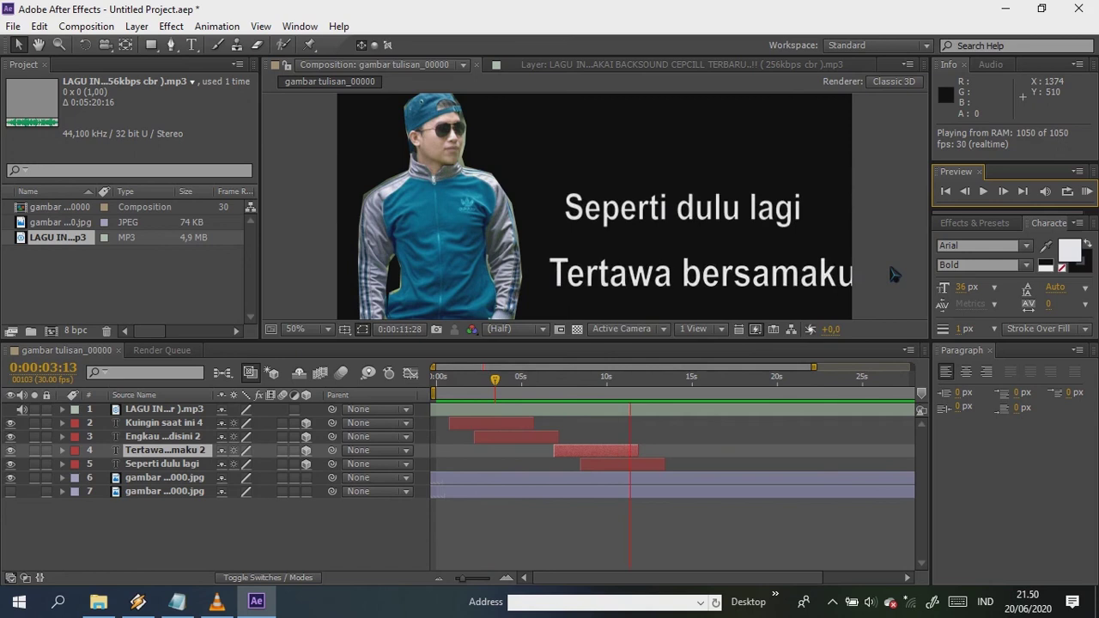
Shift only the "Seperti dulu lagi" layer about half a second later and preview its timing.
left_click_drag(624, 464, 633, 464)
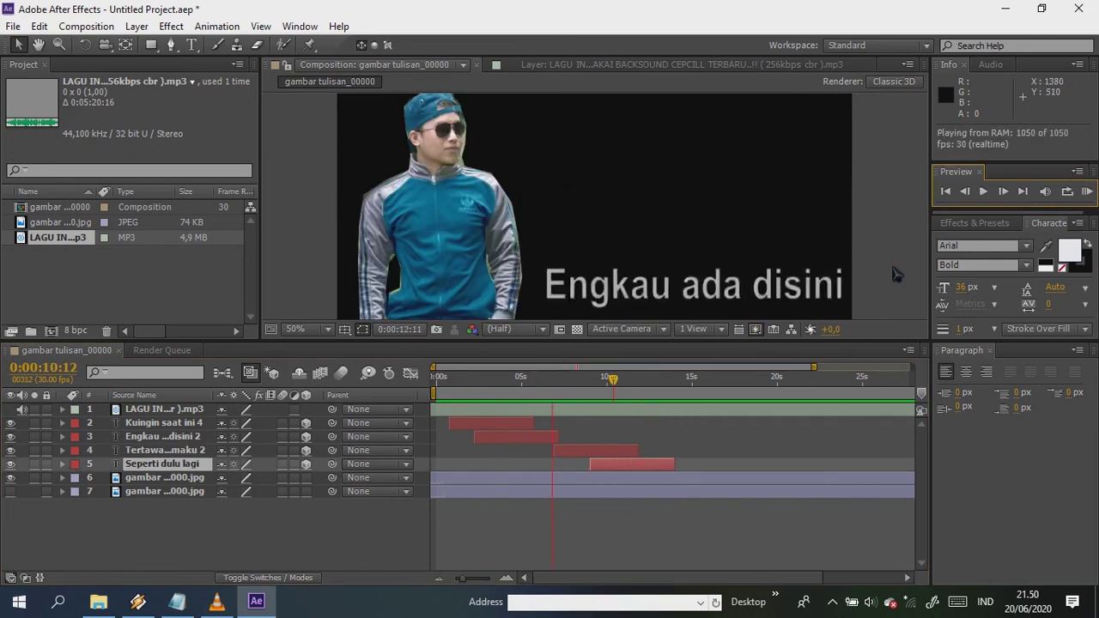
key("space")
Duplicate the "Tertawa bersamaku" and "Seperti dulu lagi" layers together.
left_click(163, 451, "ctrl")
key("ctrl+d")
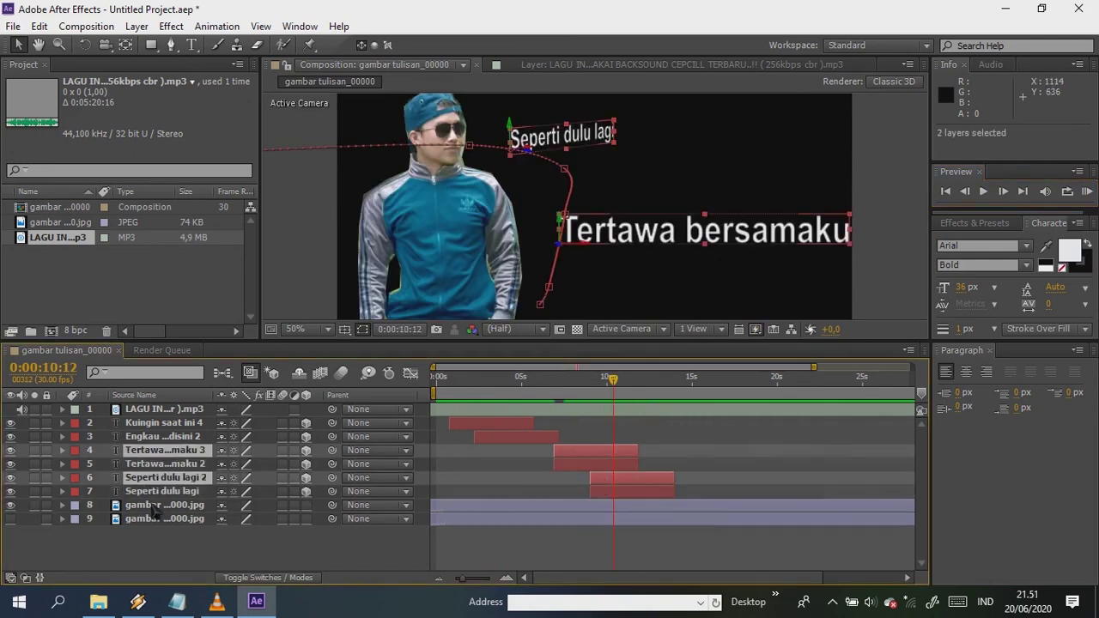
Move the duplicated layers below the originals and about 7 seconds later, and replace the "Tertawa bersamaku" duplicate's text with "Walau hanya sebentar" from Notepad.
left_click_drag(155, 512, 697, 487)
left_click_drag(678, 381, 749, 389)
left_click(178, 602)
left_click_drag(454, 140, 587, 142)
key("ctrl+c")
key("alt+Tab")
key("ctrl+v")
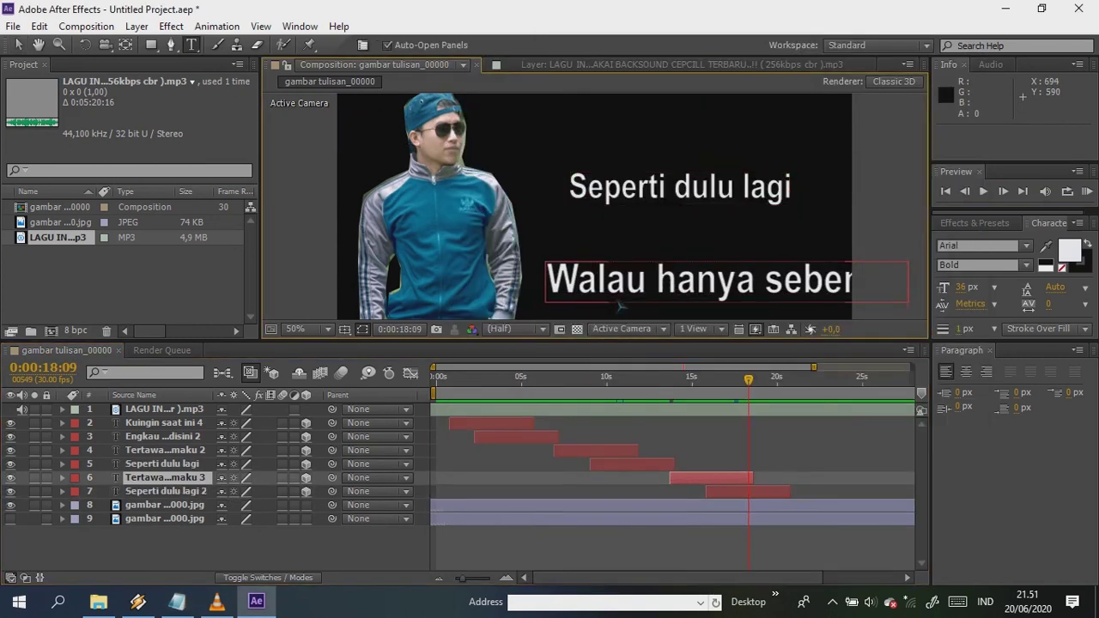
left_click(763, 282)
key("Return")
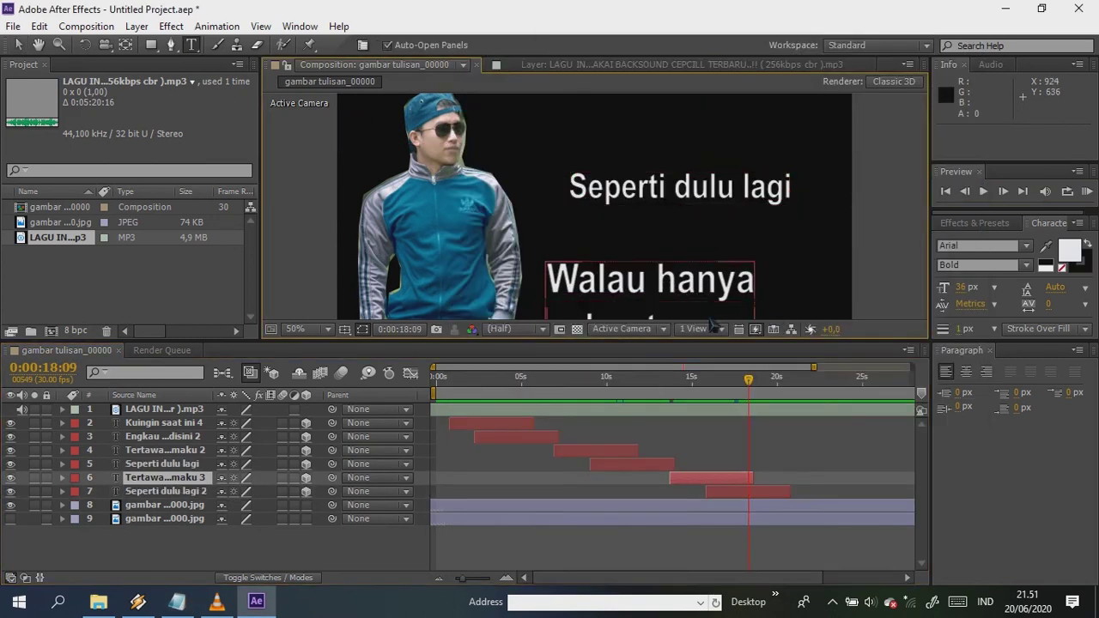
Replace the duplicated "Seperti dulu lagi" text with "Tuhan tolong kabulkanlah" copied from Notepad, breaking it onto two lines after "tolong".
left_click(740, 492)
left_click(178, 602)
left_click_drag(454, 153, 609, 152)
right_click(599, 153)
left_click(632, 207)
left_click(178, 602)
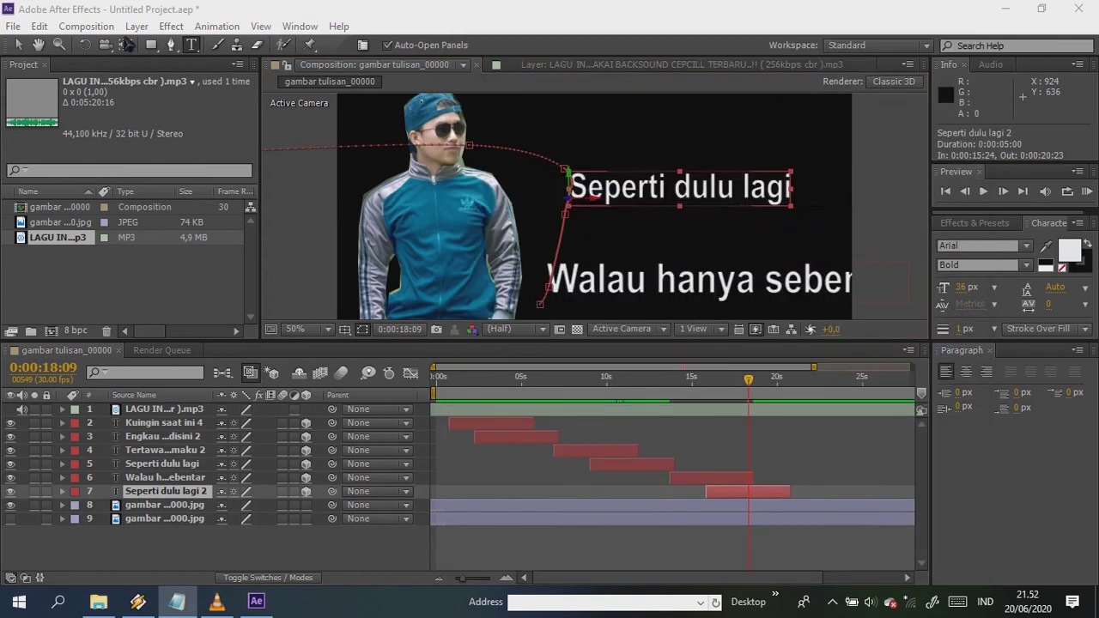
left_click(589, 190)
key("ctrl+a")
key("ctrl+v")
left_click(756, 189)
key("Return")
Break the "Walau hanya sebentar" text onto two lines after "hanya" and preview the lyric timing with the music.
left_click(721, 478)
left_click(712, 379)
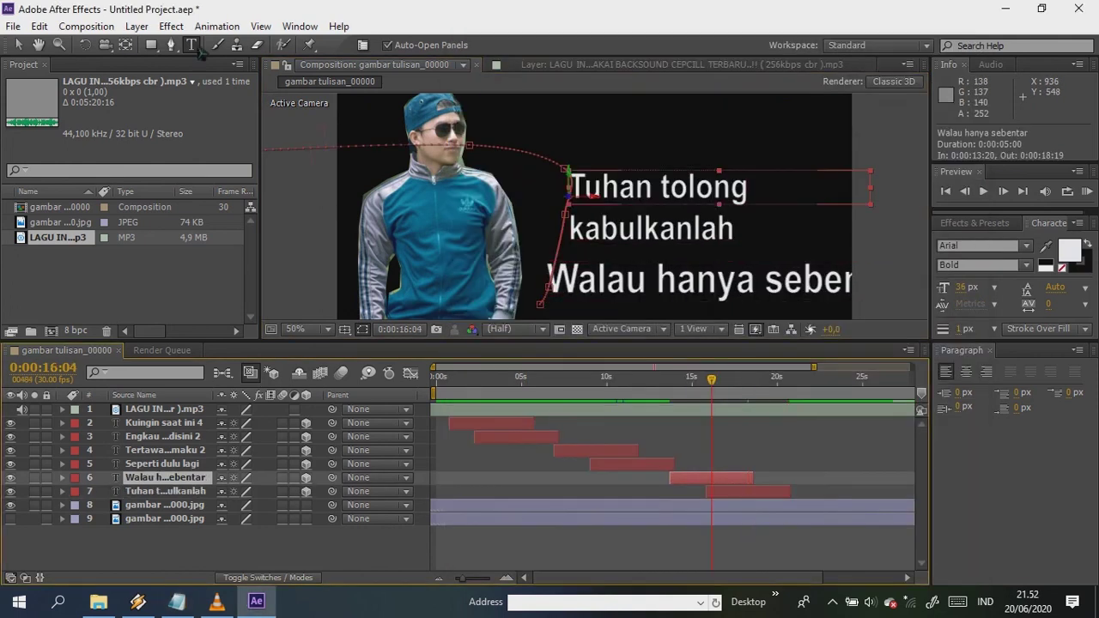
left_click(191, 45)
left_click(751, 189)
key("KP_0")
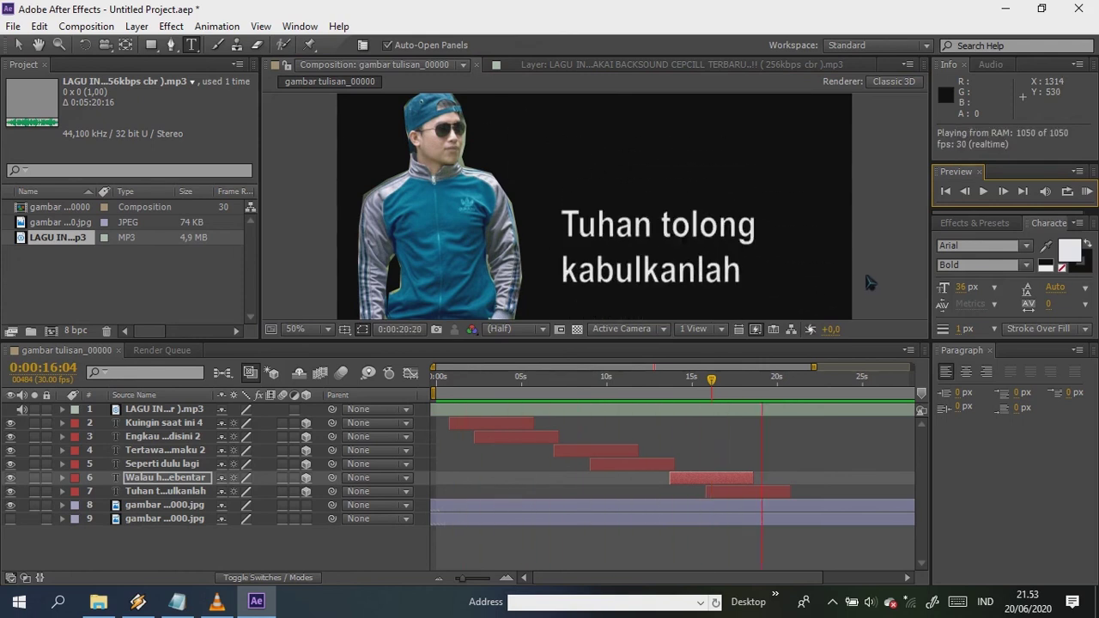
key("space")
left_click(20, 46)
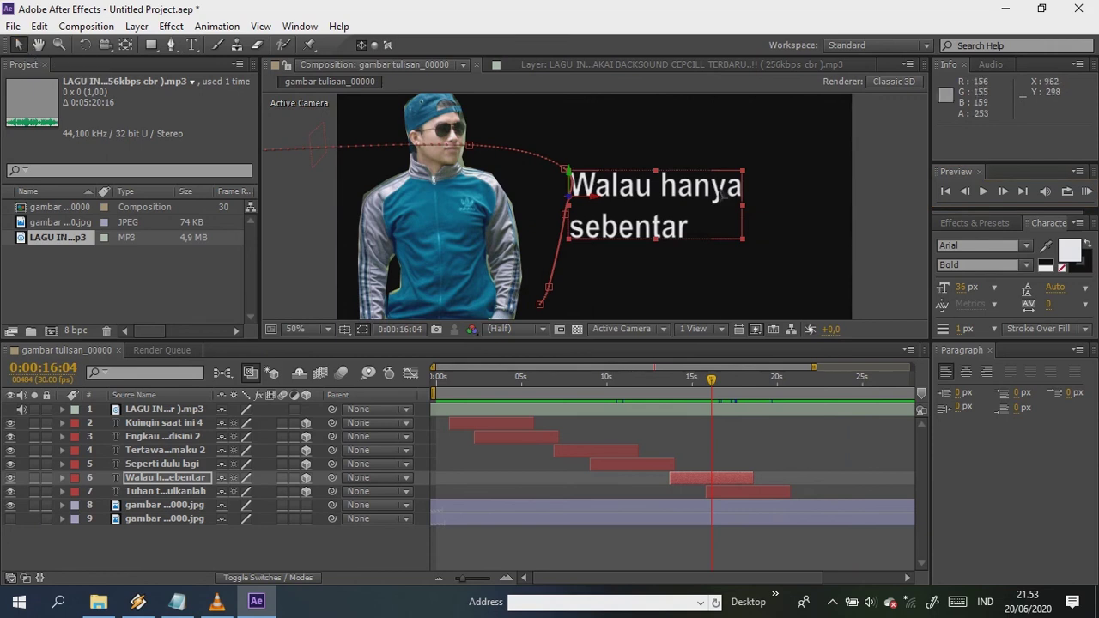
left_click(889, 277)
key("space")
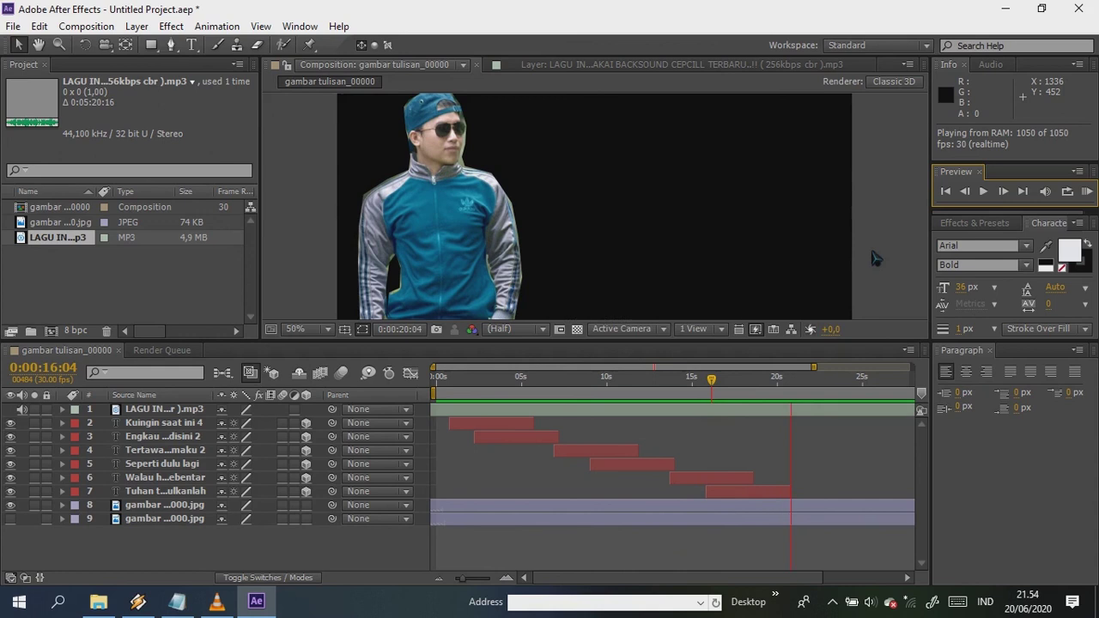
Shift the "Tuhan tolong kabulkanlah" layer about half a second later and preview its timing.
left_click(757, 492)
left_click(760, 381)
left_click_drag(768, 492, 778, 492)
left_click(1088, 192)
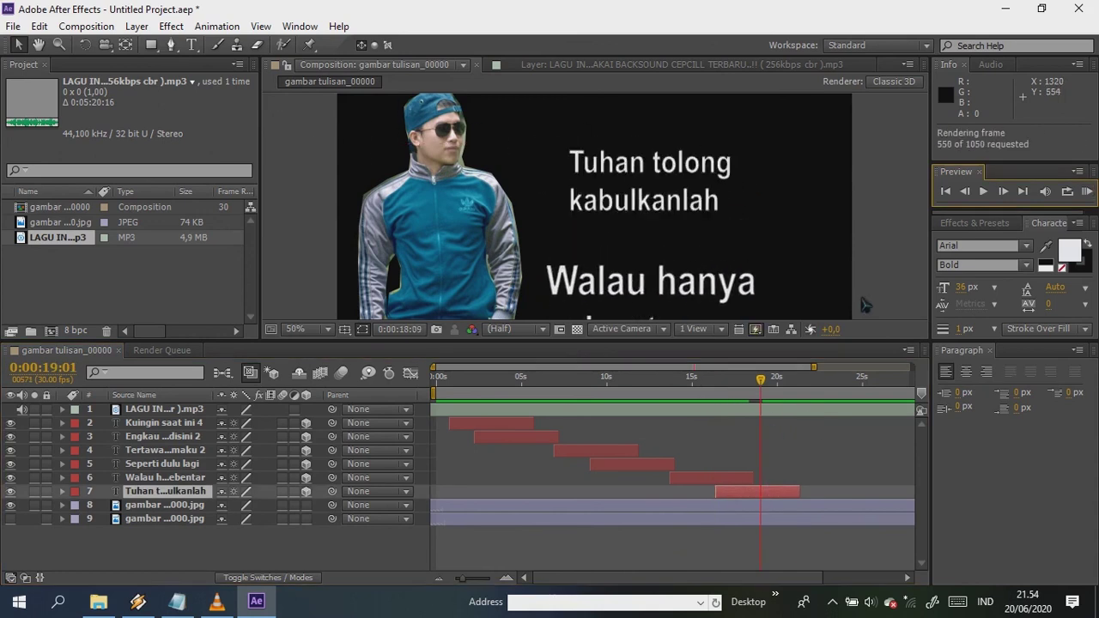
left_click(760, 386)
Copy the lyric line "Bukan diri ini" from Notepad and return to the composition.
left_click(178, 602)
left_click_drag(453, 168, 544, 168)
right_click(530, 171)
left_click(564, 223)
left_click(896, 47)
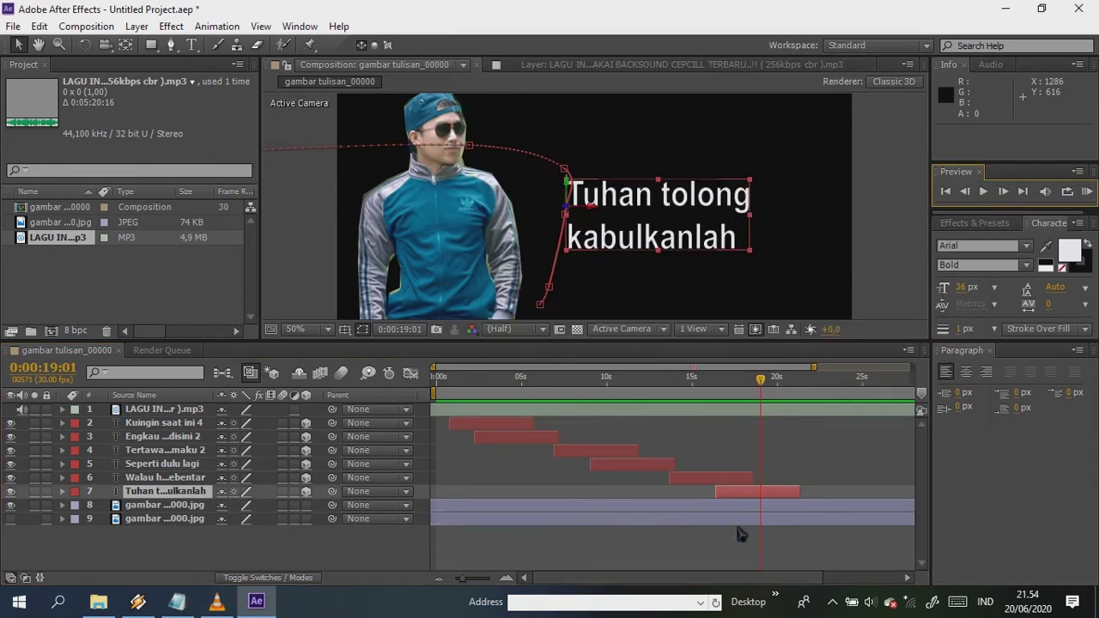
Duplicate the "Tuhan tolong kabulkanlah" layer, shift one copy 3:03 later and replace its text with "Bukan diri ini".
key("ctrl+d")
left_click_drag(731, 507, 780, 513)
left_click_drag(796, 386, 821, 389)
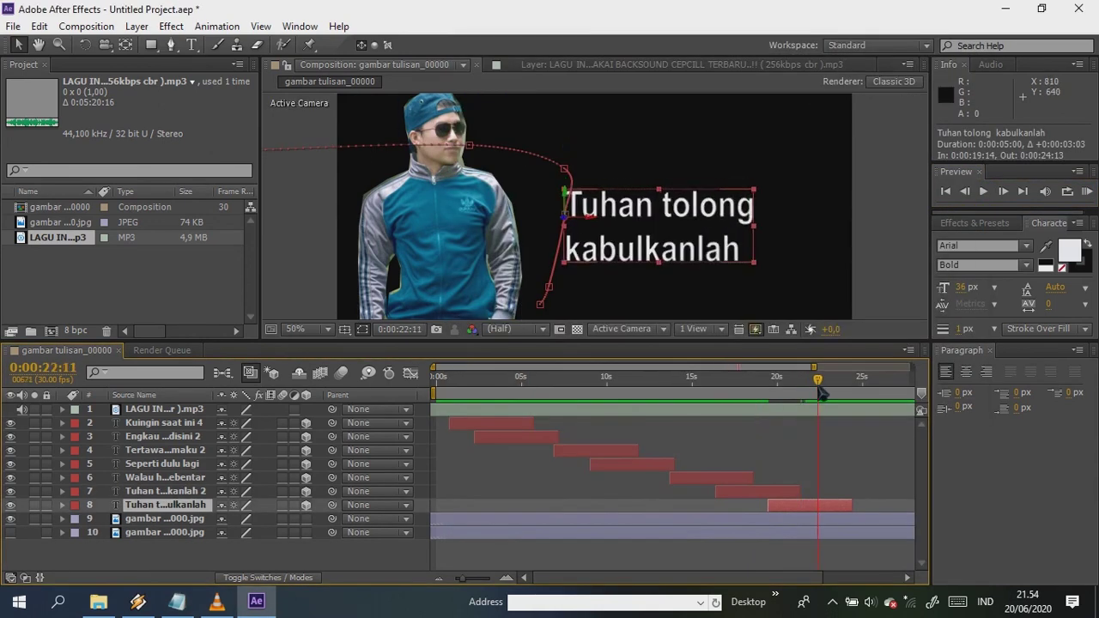
left_click(191, 47)
left_click_drag(568, 205, 748, 247)
key("ctrl+v")
Duplicate the "Bukan diri ini" layer, shift one copy 3:25 later and replace its text with "Tak terima kenyataan" from Notepad.
left_click(816, 507)
key("ctrl+d")
left_click_drag(802, 520, 868, 519)
left_click(882, 392)
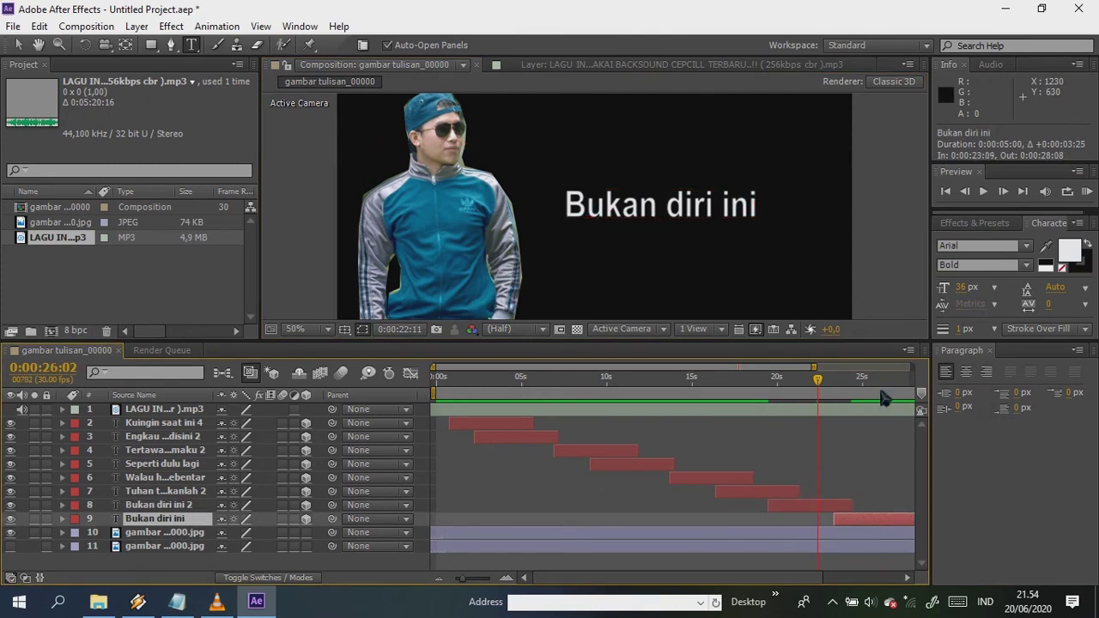
key("alt+Tab")
key("ctrl+c")
key("alt+Tab")
key("ctrl+v")
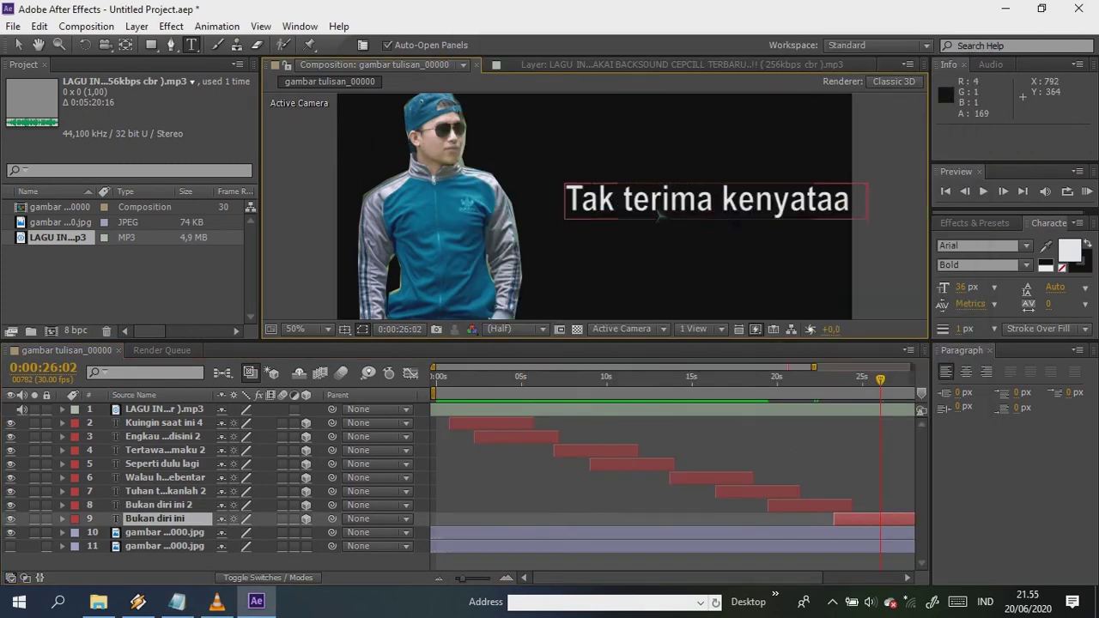
Duplicate the "Tak terima kenyataan" layer and shift one copy about 4.5 seconds later.
left_click(763, 521)
key("KP_Decimal")
left_click_drag(780, 520, 841, 533)
left_click(781, 522)
key("ctrl+d")
left_click(837, 381)
key("KP_Decimal")
Replace the last duplicate's text with "Hati ini hanya rindu" copied from Notepad.
key("alt+Tab")
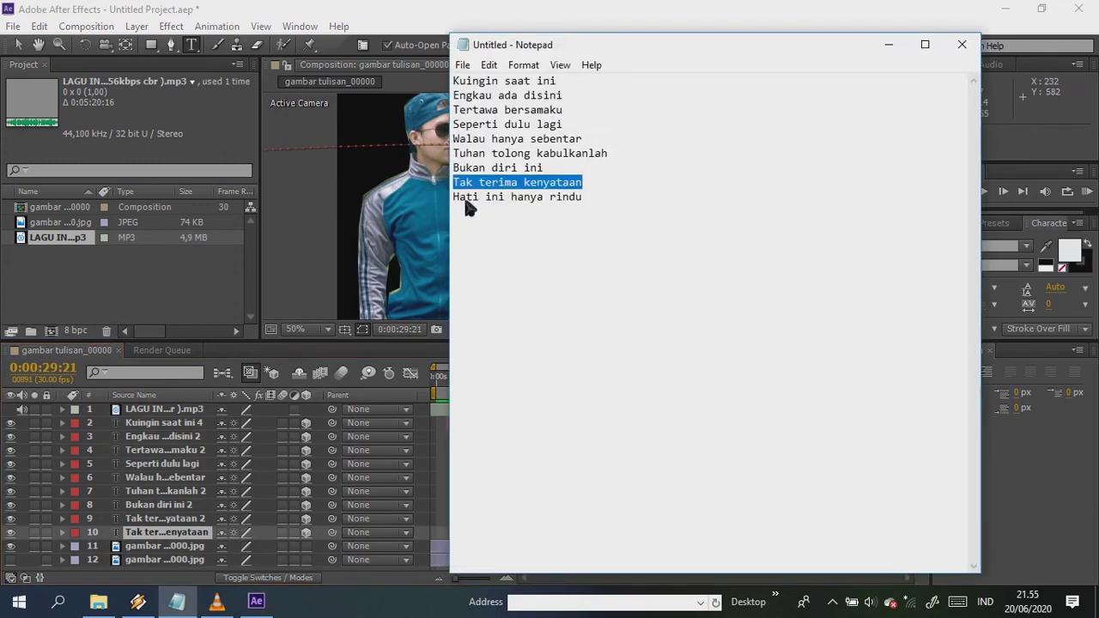
key("ctrl+c")
key("alt+Tab")
left_click(597, 201)
key("ctrl+a")
key("ctrl+v")
Preview the lyric animation with the newly added lines.
left_click(860, 380)
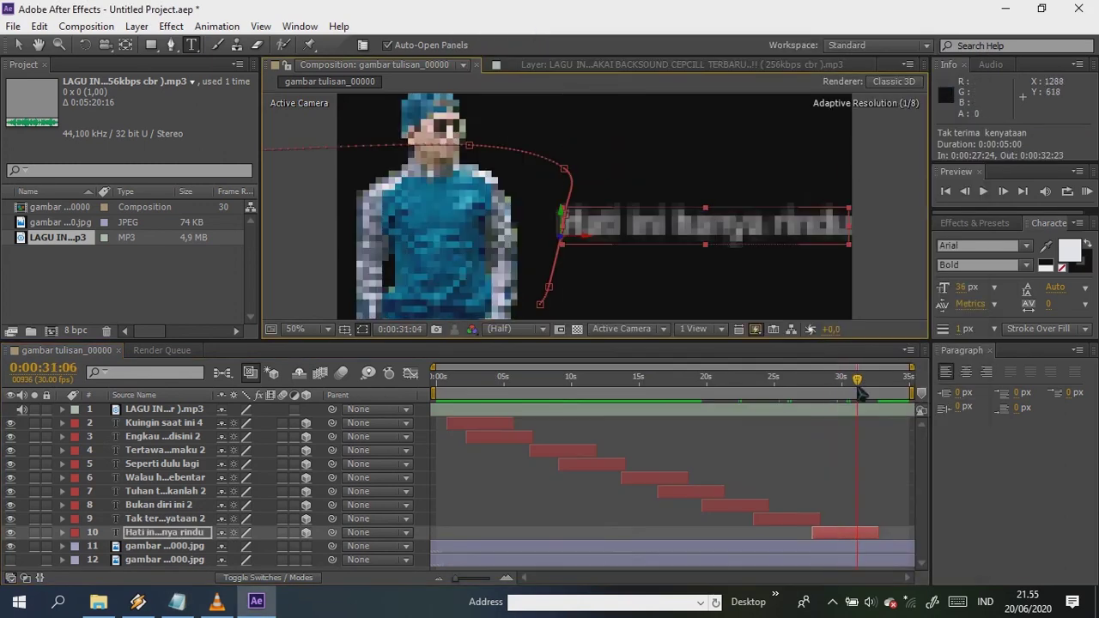
left_click(1088, 191)
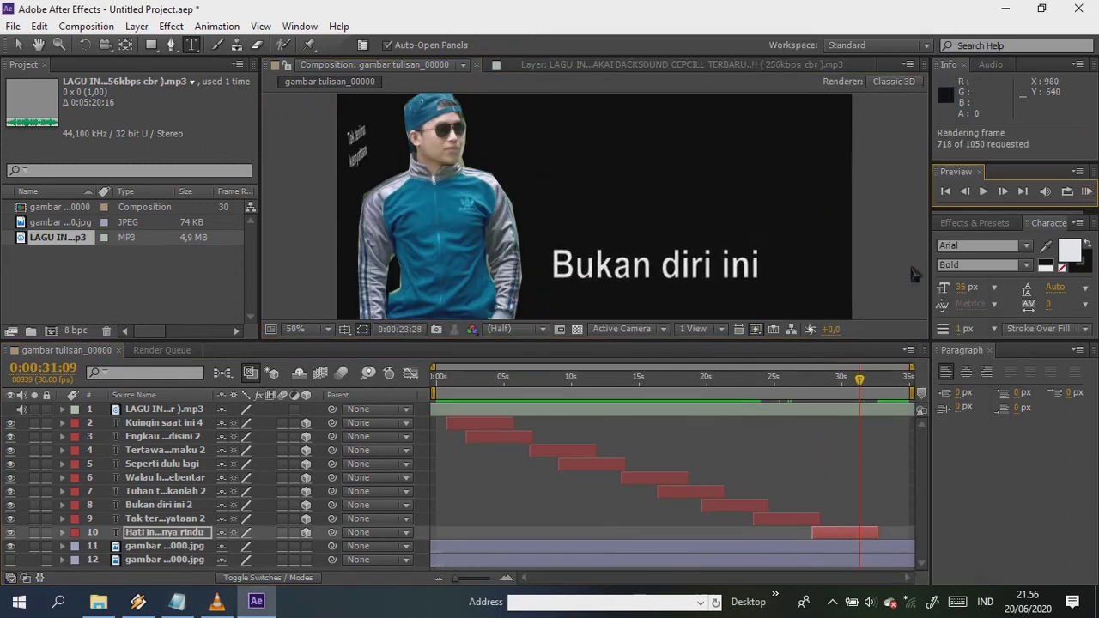
key("space")
Show the hidden background image layer and move the masked man layer above all the lyric text layers.
left_click(444, 559)
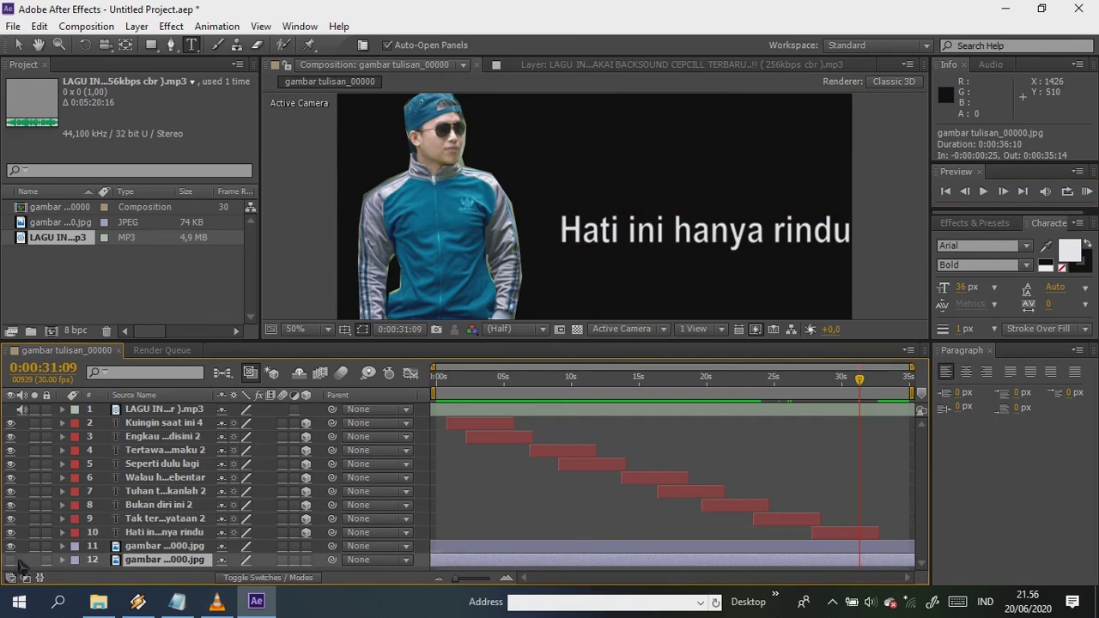
left_click(458, 548)
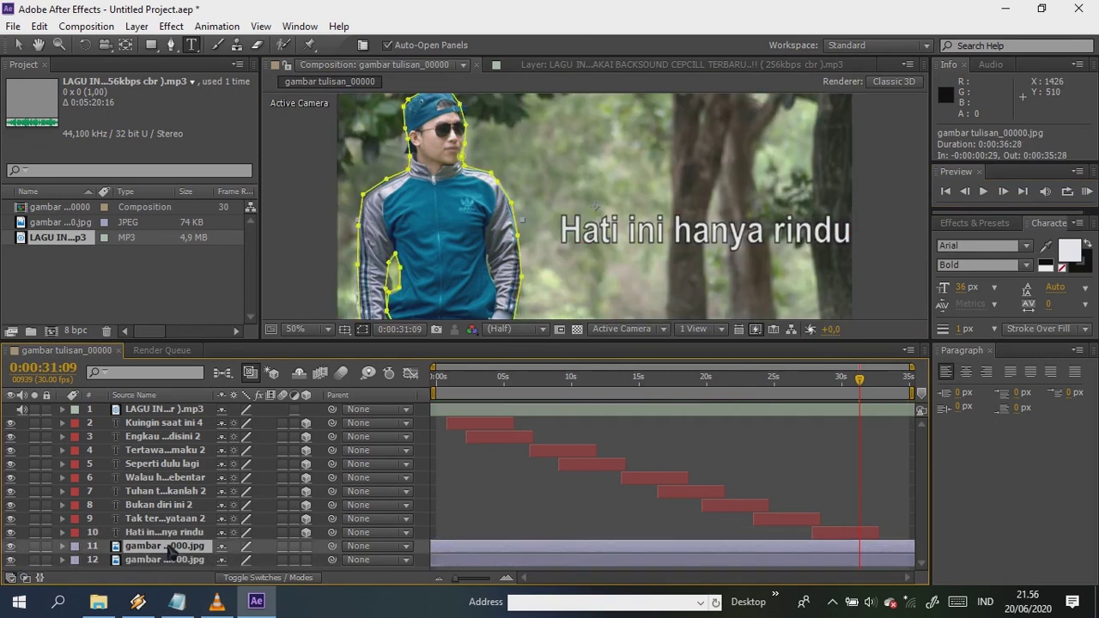
left_click_drag(172, 551, 176, 419)
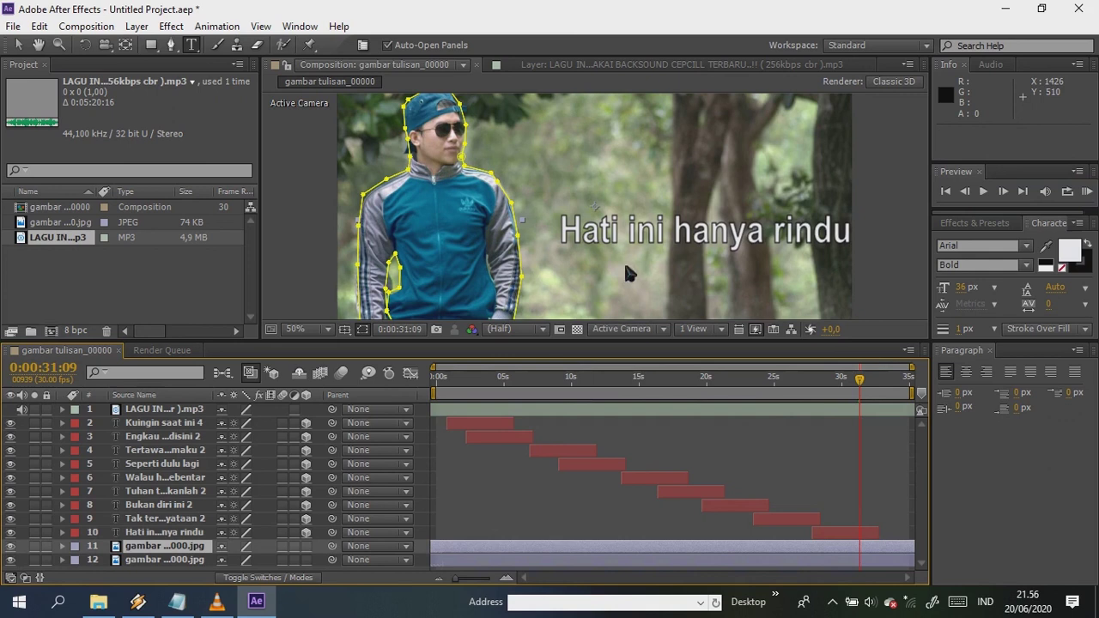
Deselect the layers and preview the full lyric animation with the background image.
left_click(18, 45)
left_click(271, 167)
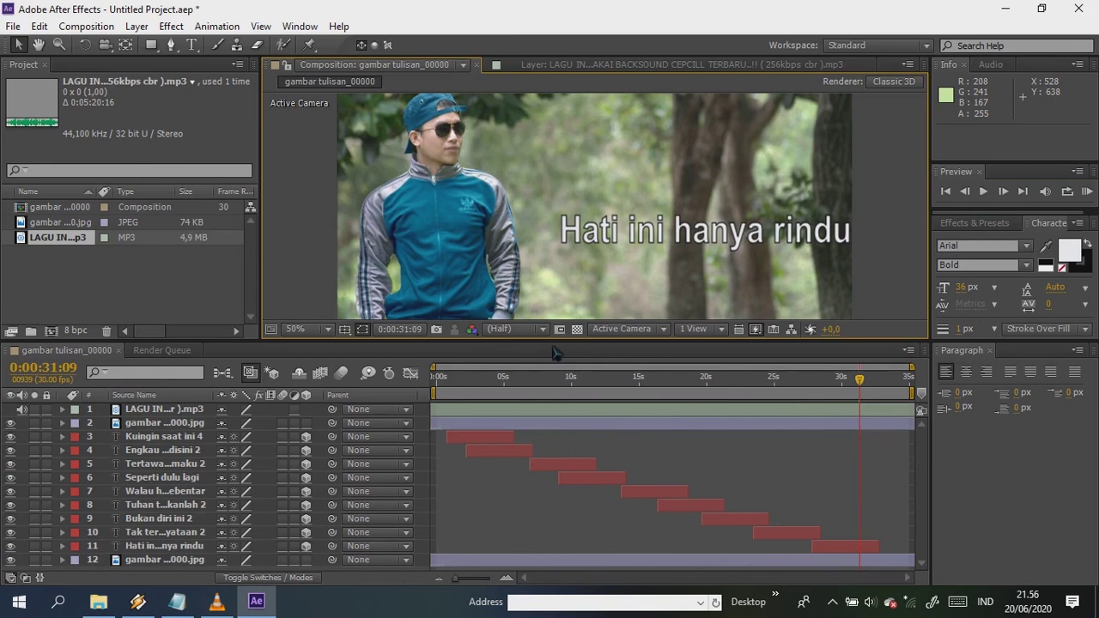
key("comma")
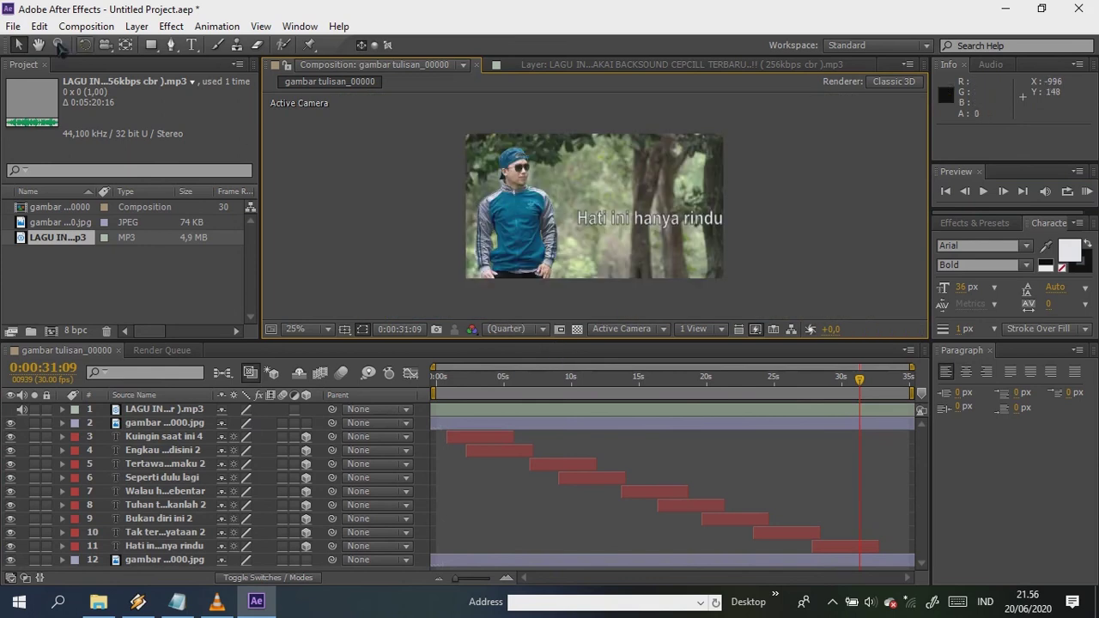
key("KP_0")
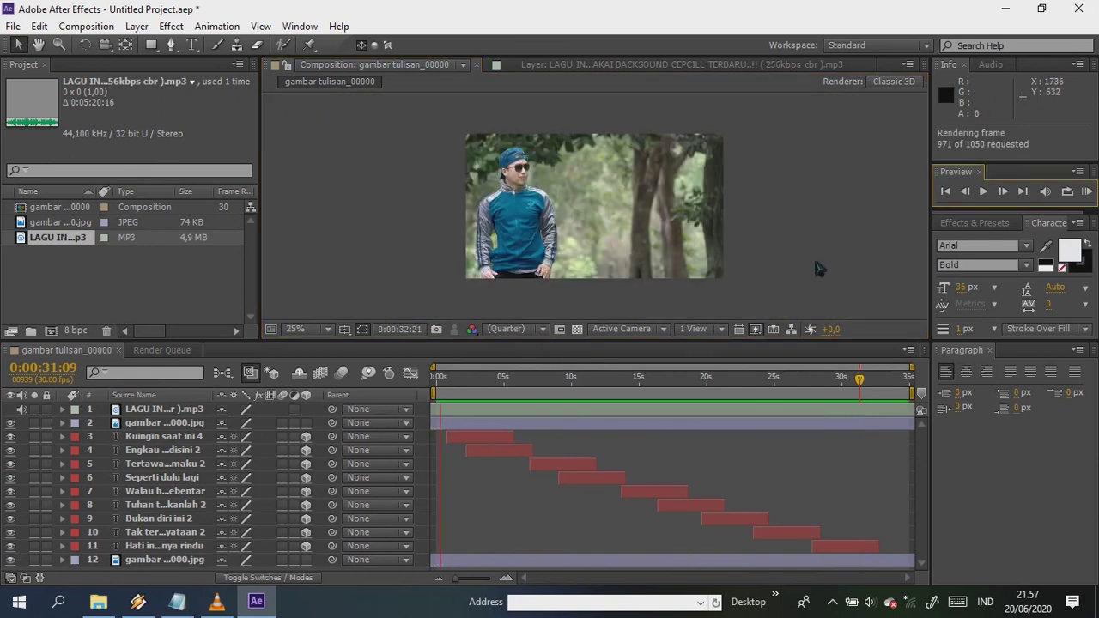